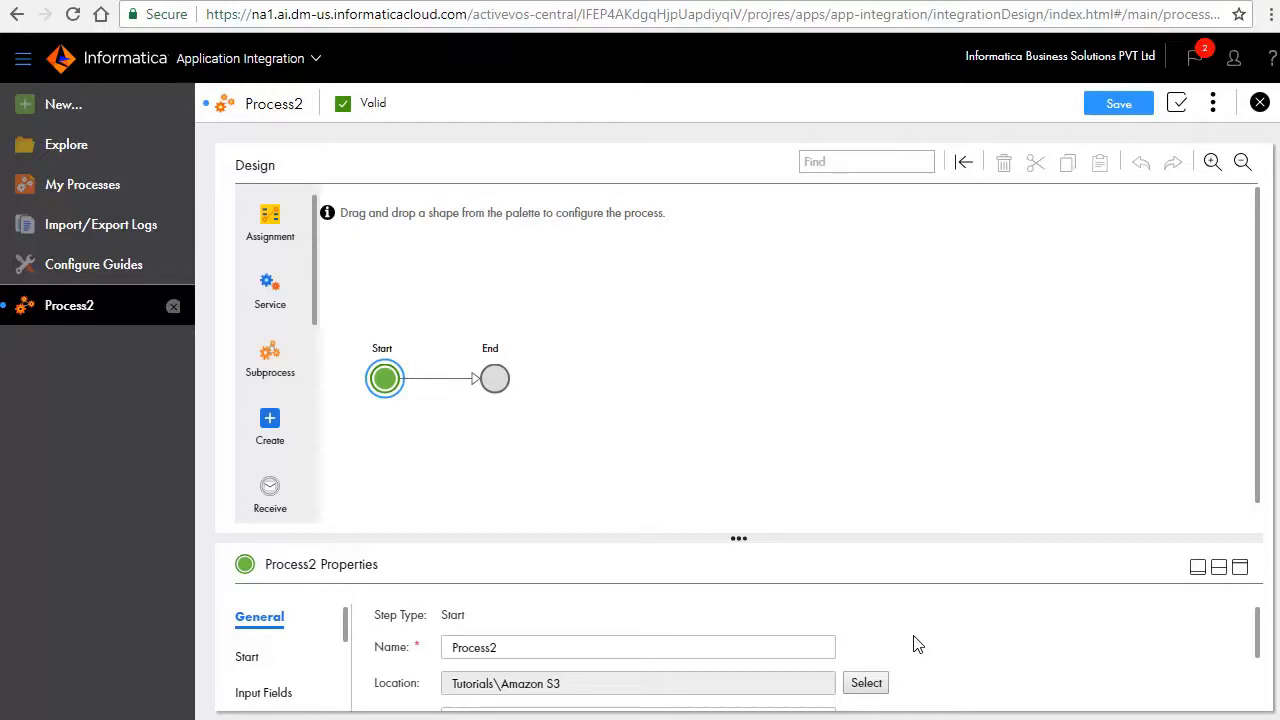
# Add an Assignment step after Start, and a Process step between Assignment 1 and End
pyautogui.moveTo(270, 228); pyautogui.dragTo(434, 384)
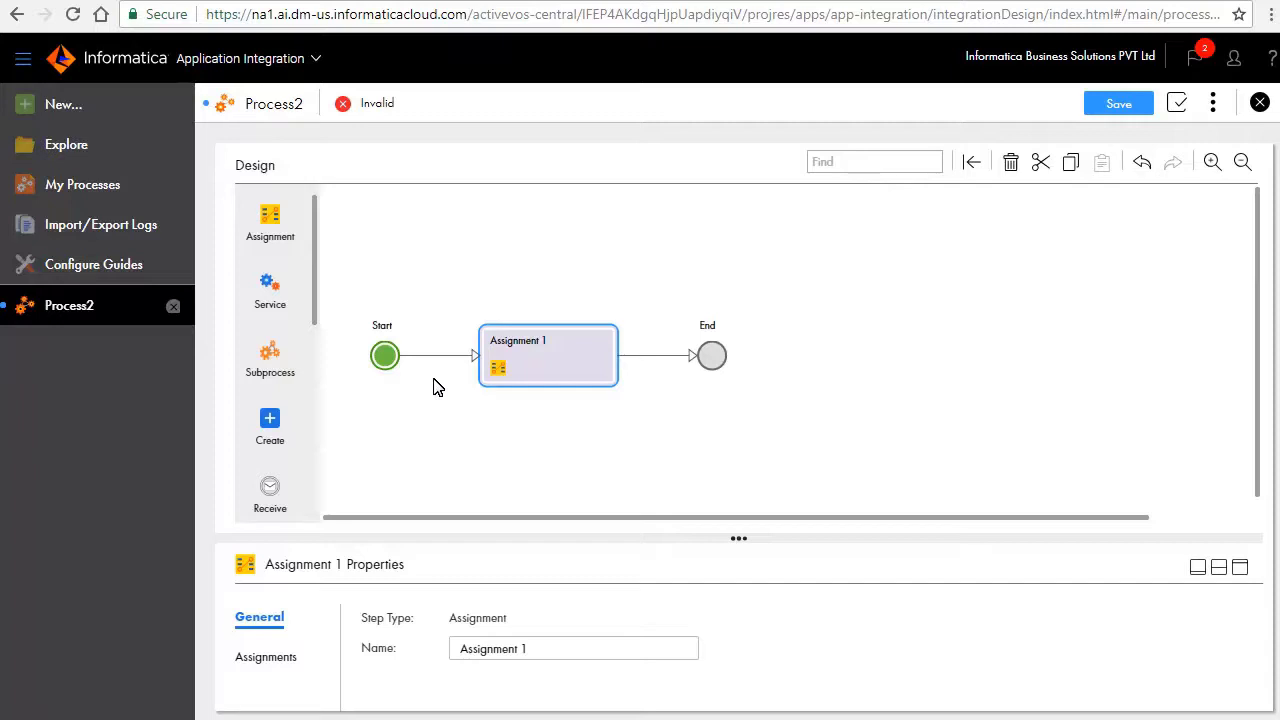
pyautogui.click(650, 368)
pyautogui.click(820, 357)
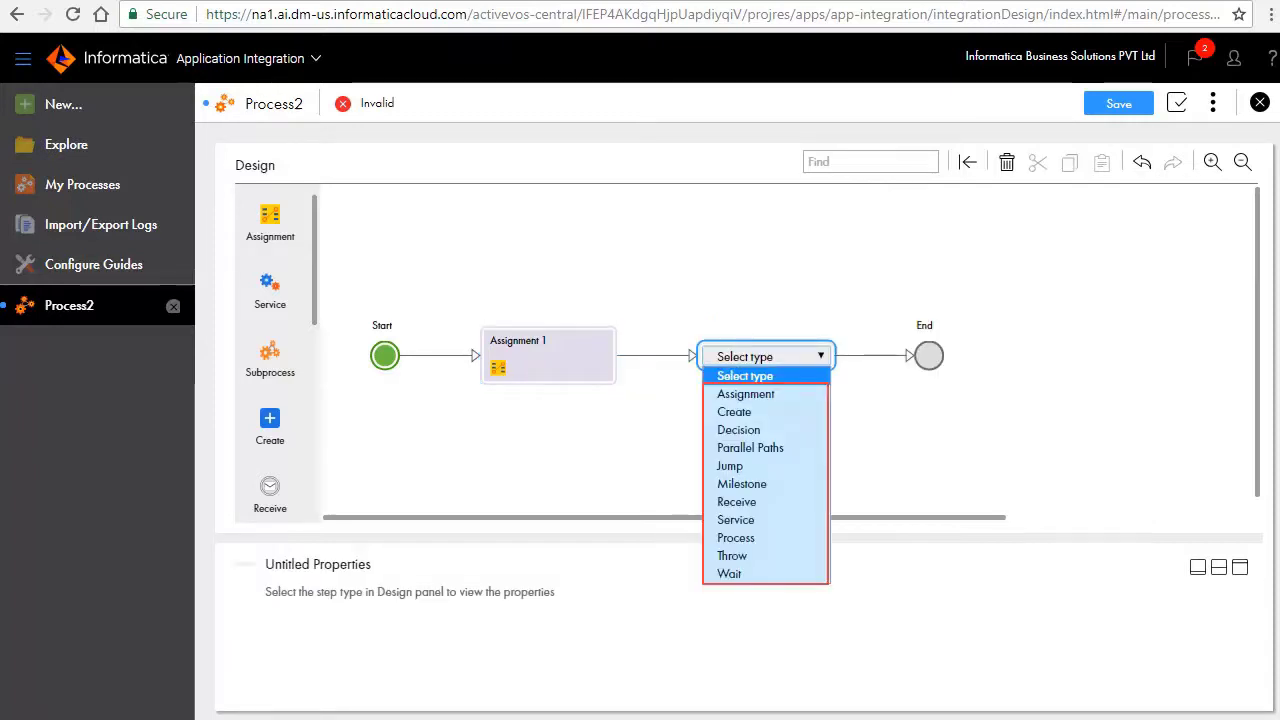
pyautogui.click(735, 538)
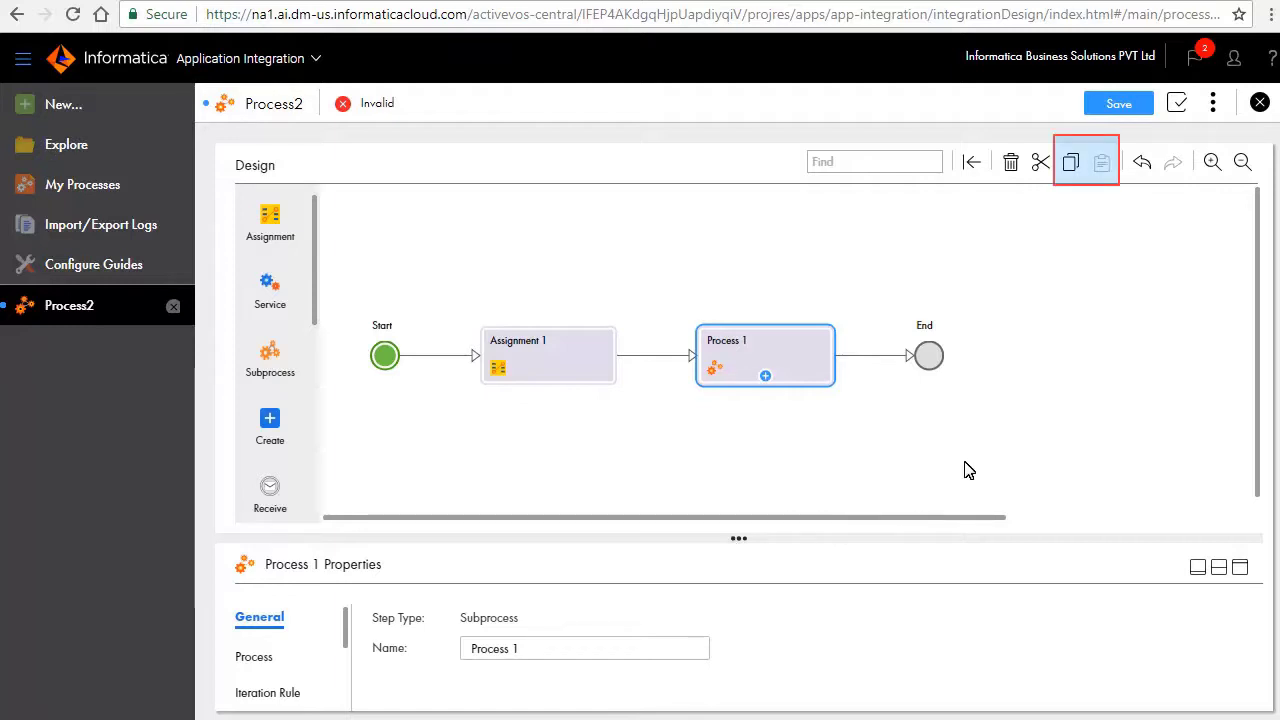
# Copy the Process 1 step and paste the copy into the process as an inserted step
pyautogui.click(1071, 164)
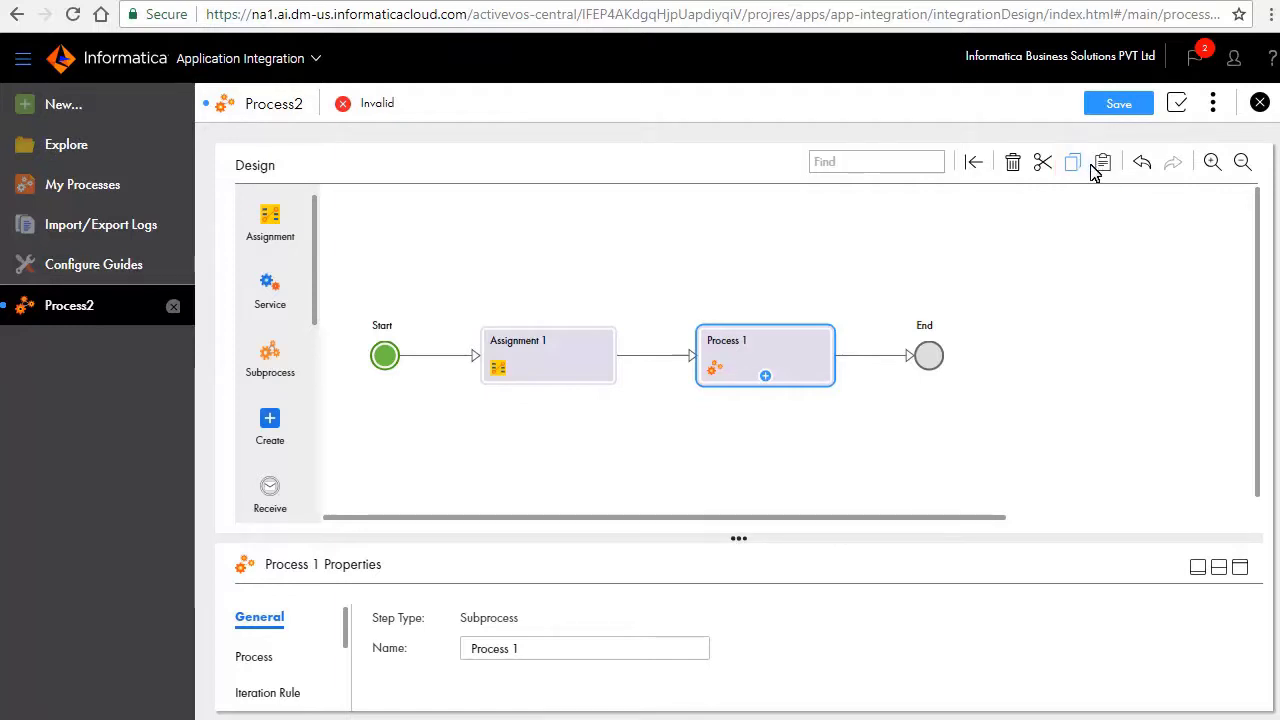
pyautogui.click(1103, 163)
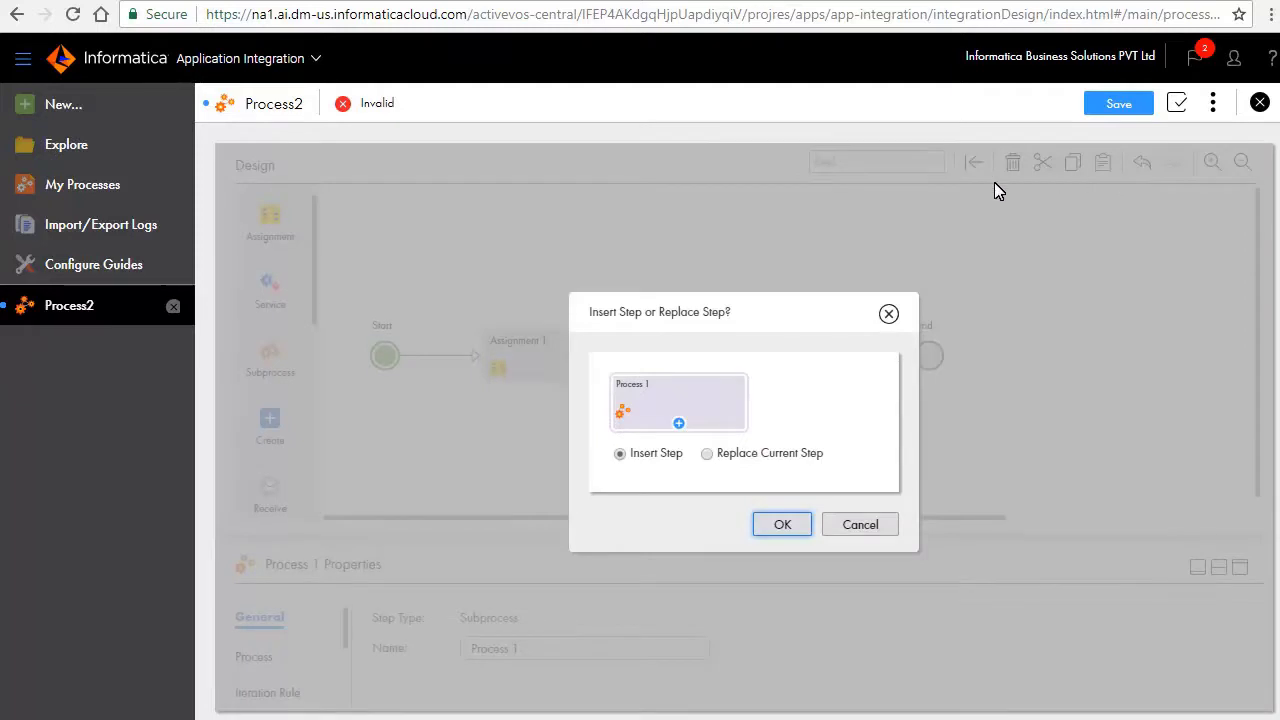
pyautogui.click(786, 526)
# Move the Process 1 step ahead of Assignment 1 by cutting it and pasting it as an inserted step
pyautogui.click(951, 374)
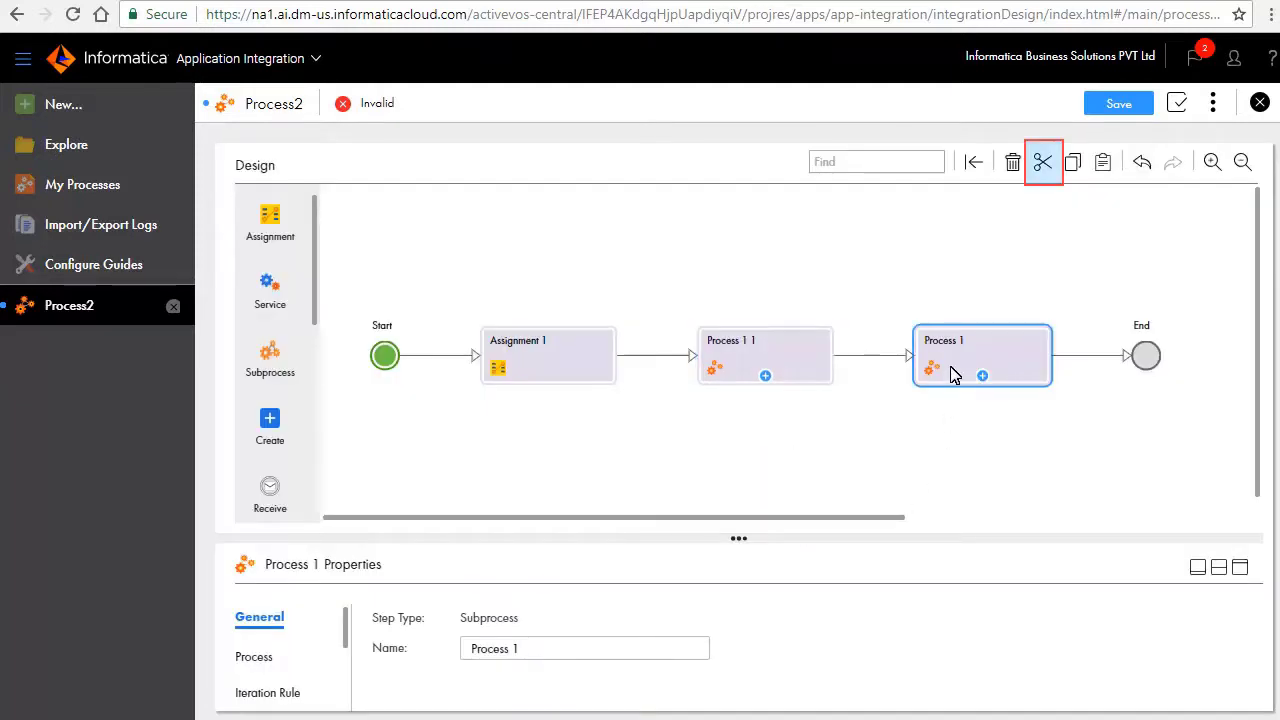
pyautogui.click(1043, 163)
pyautogui.click(498, 358)
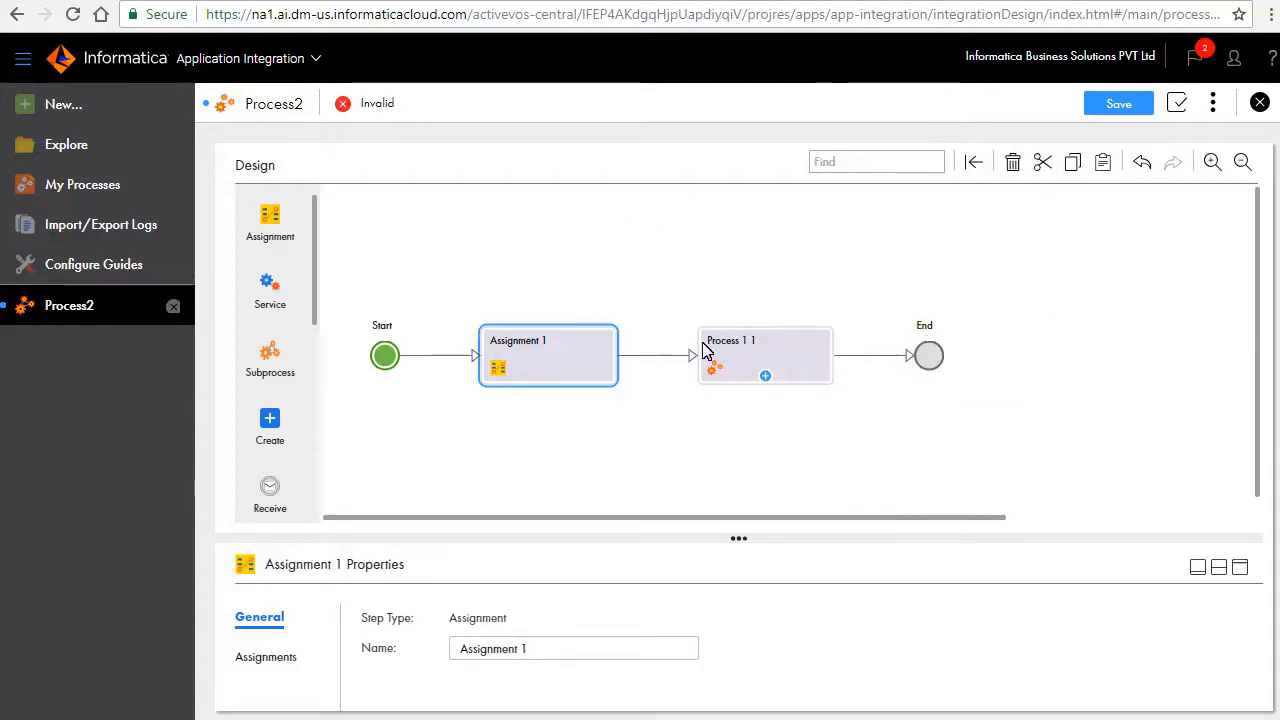
pyautogui.click(1103, 162)
pyautogui.click(789, 528)
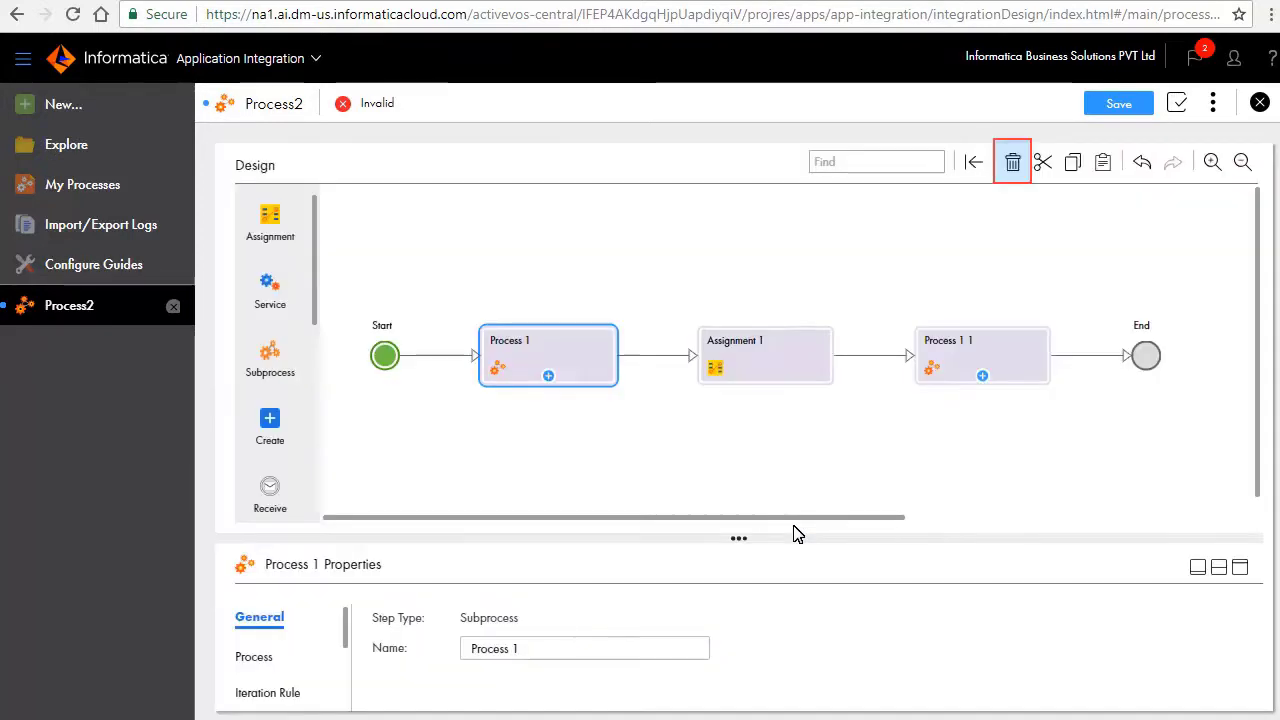
# Delete the Process 1 step, undo the deletion and redo it
pyautogui.click(1012, 164)
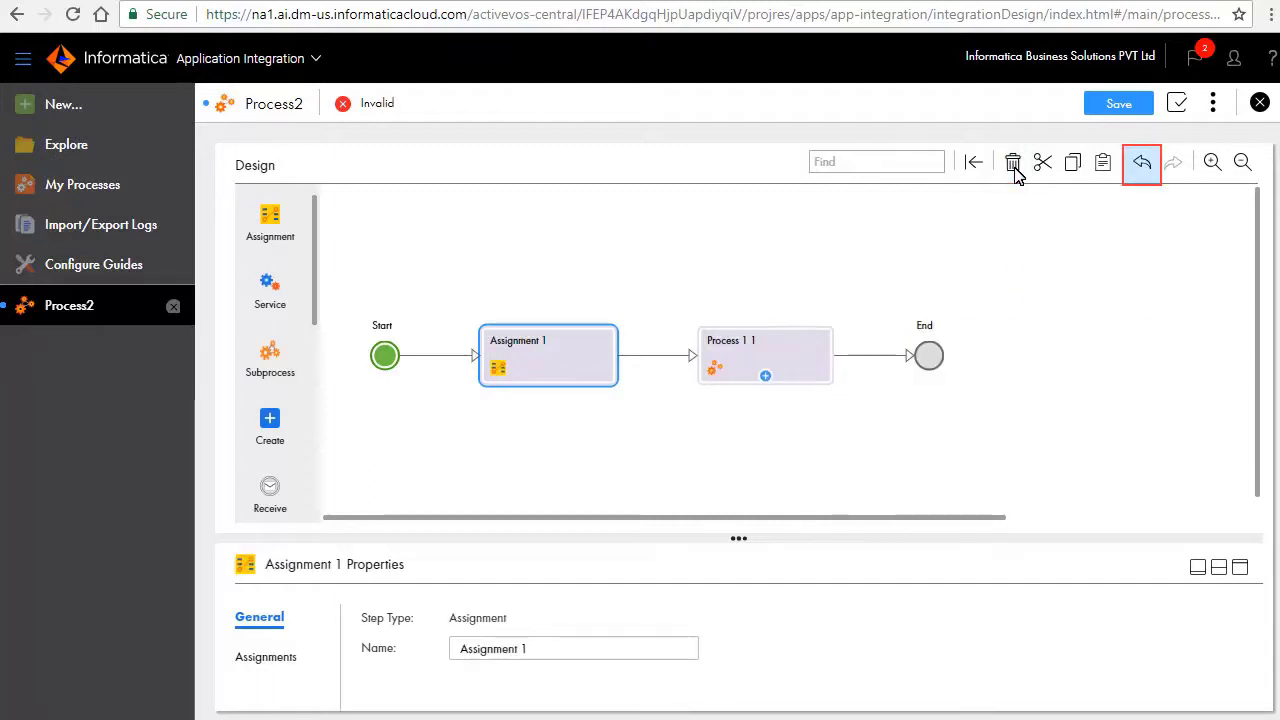
pyautogui.click(1142, 163)
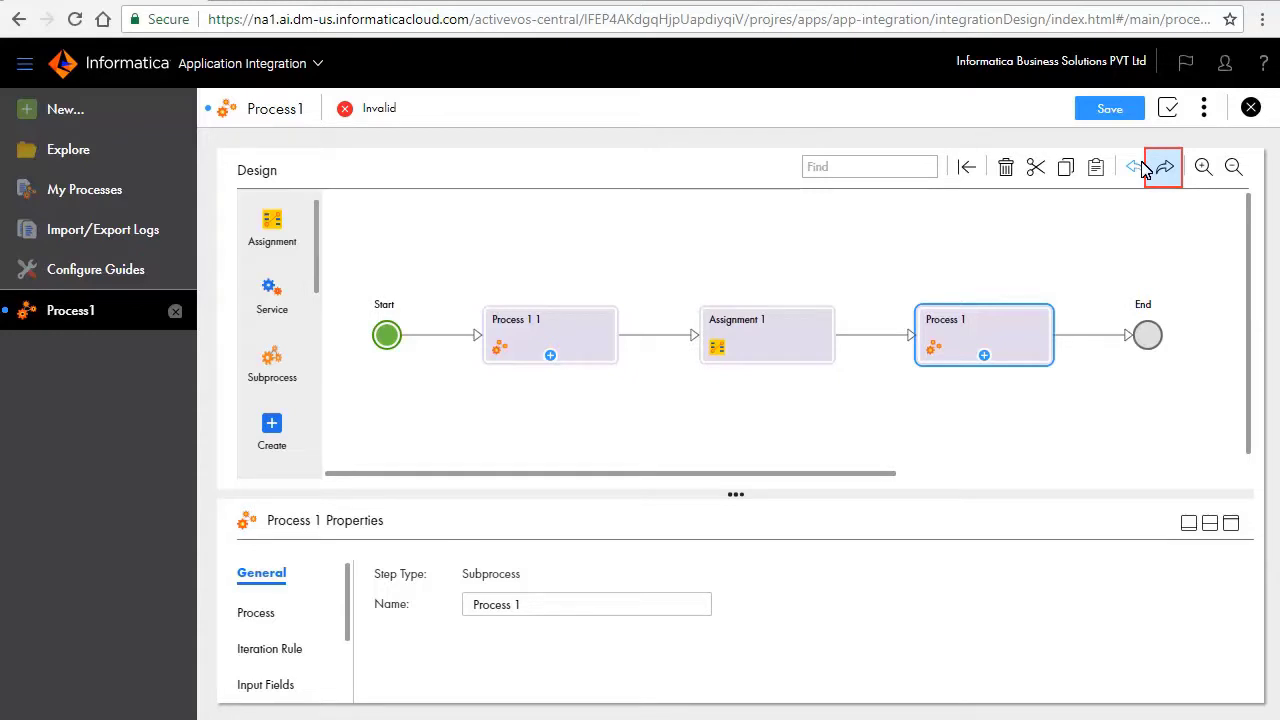
pyautogui.click(1160, 168)
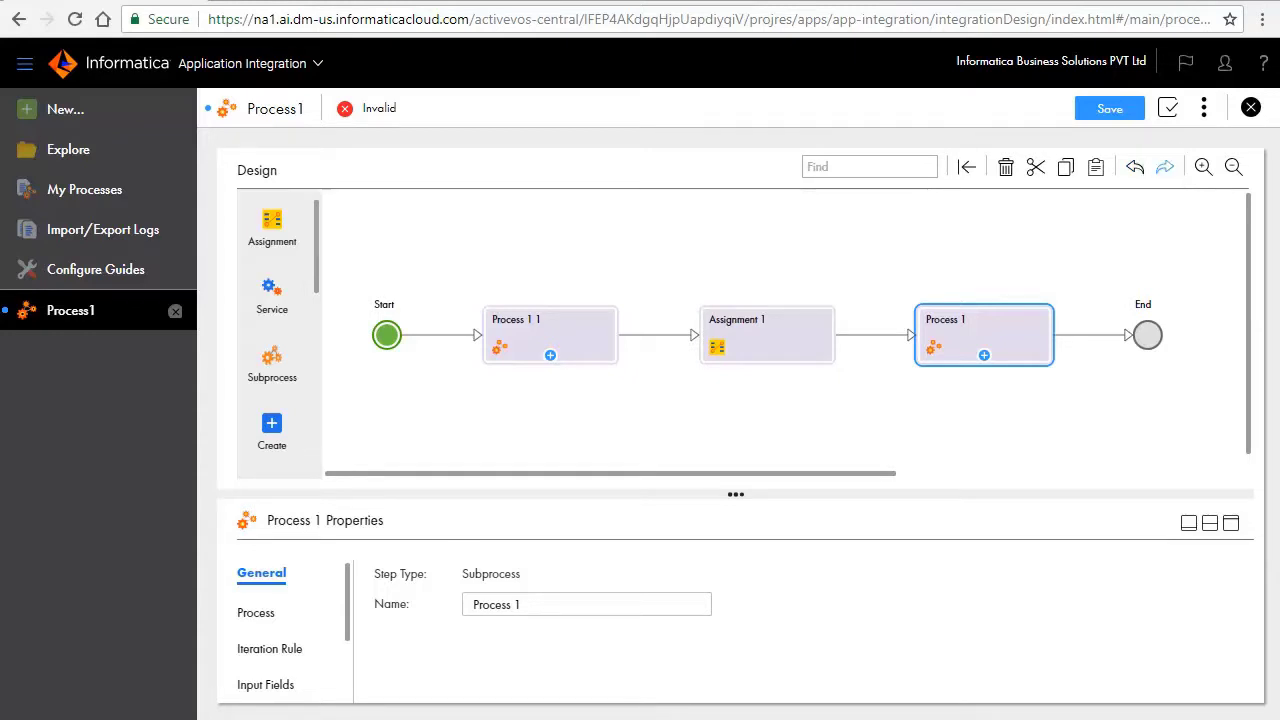
pyautogui.click(1165, 168)
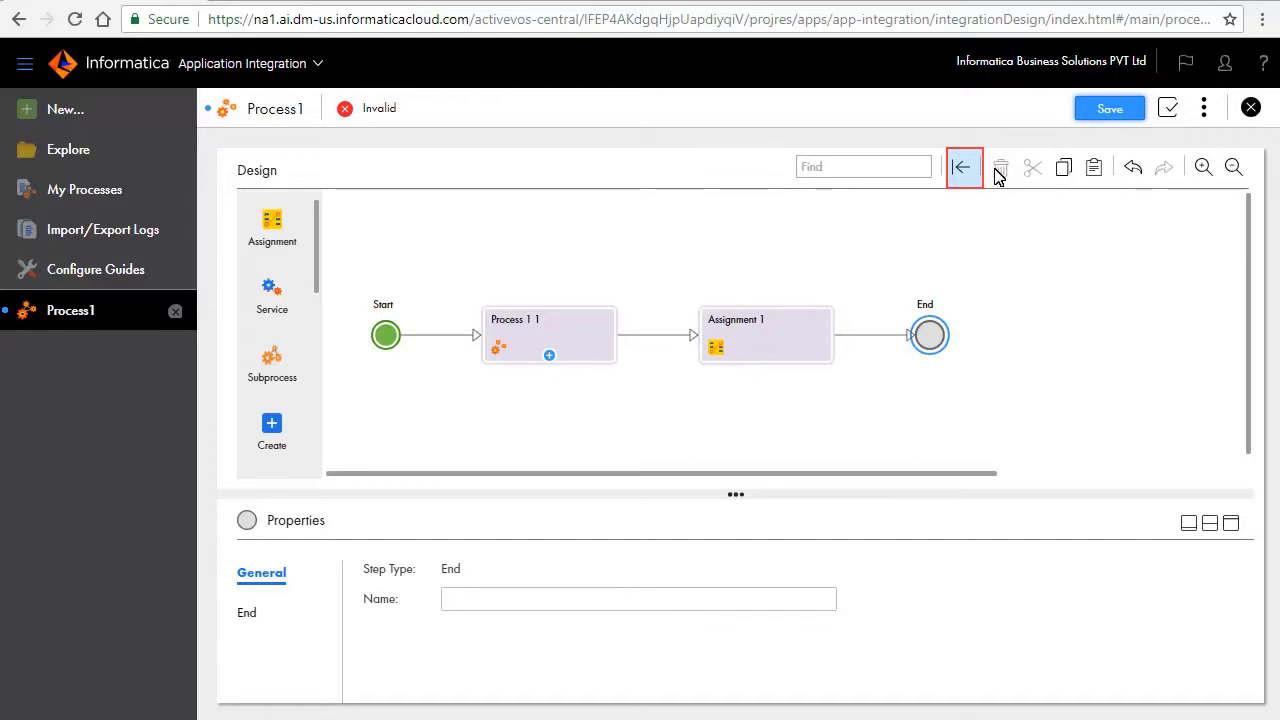
# Jump back to the Start step and adjust the magnification of the design canvas
pyautogui.click(963, 172)
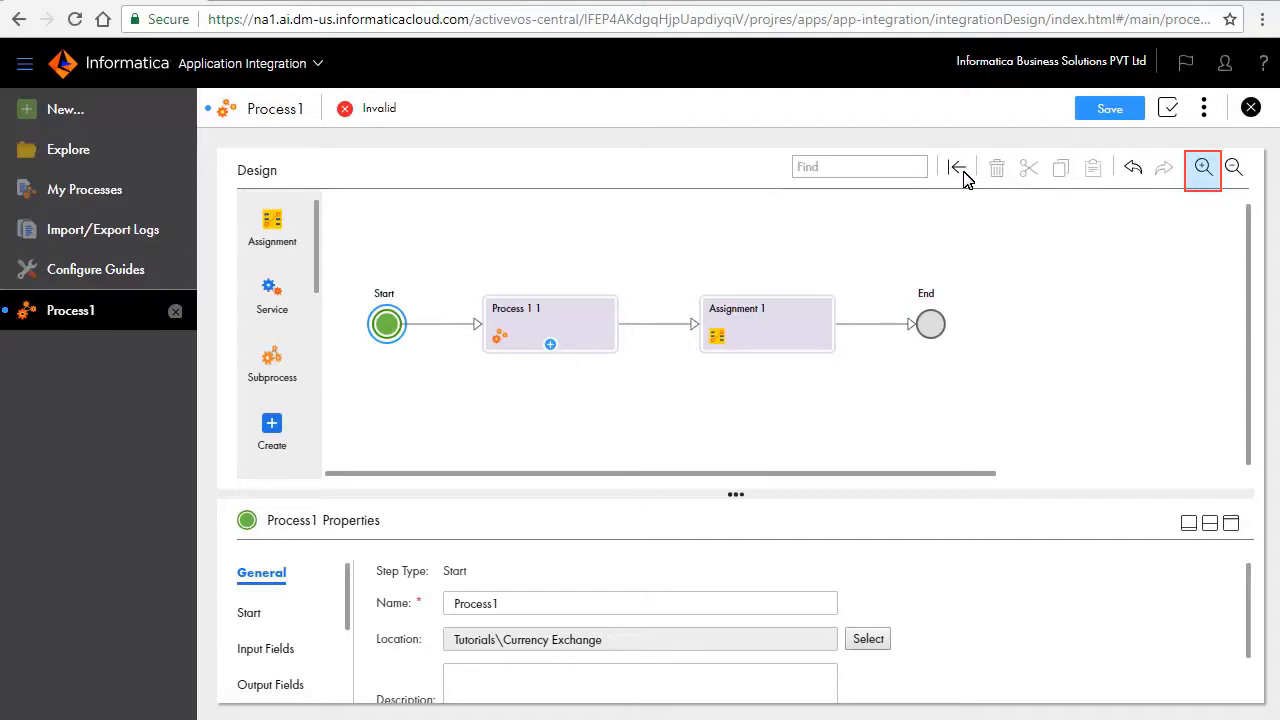
pyautogui.click(1205, 173)
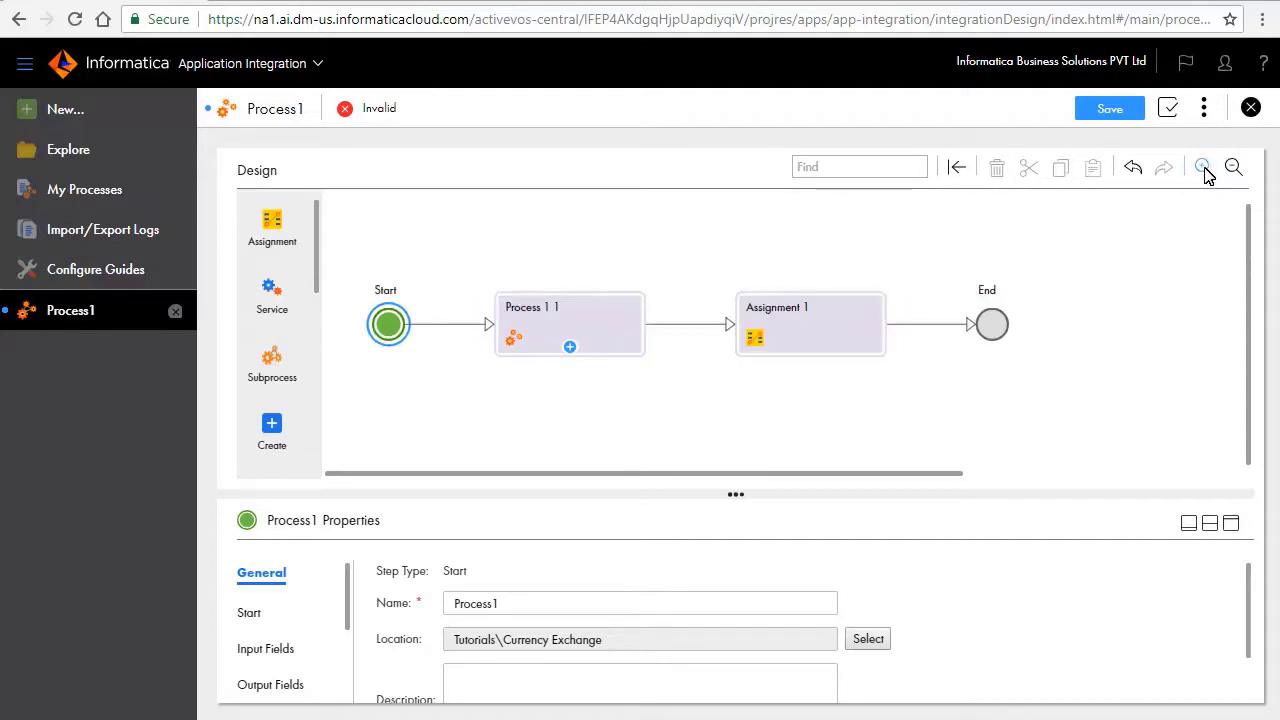
pyautogui.click(1205, 172)
pyautogui.click(1233, 170)
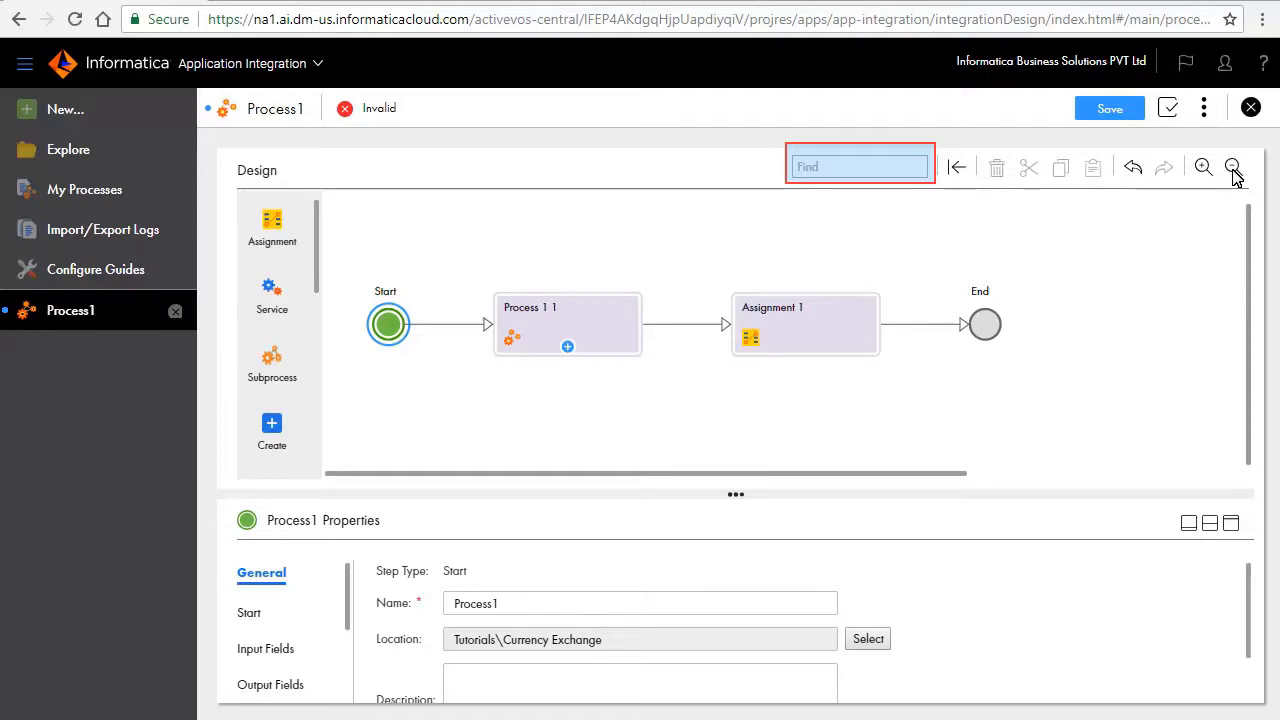
# Search the design canvas for "process" and go to the Process 1 1 step
pyautogui.click(862, 166)
pyautogui.write('process')
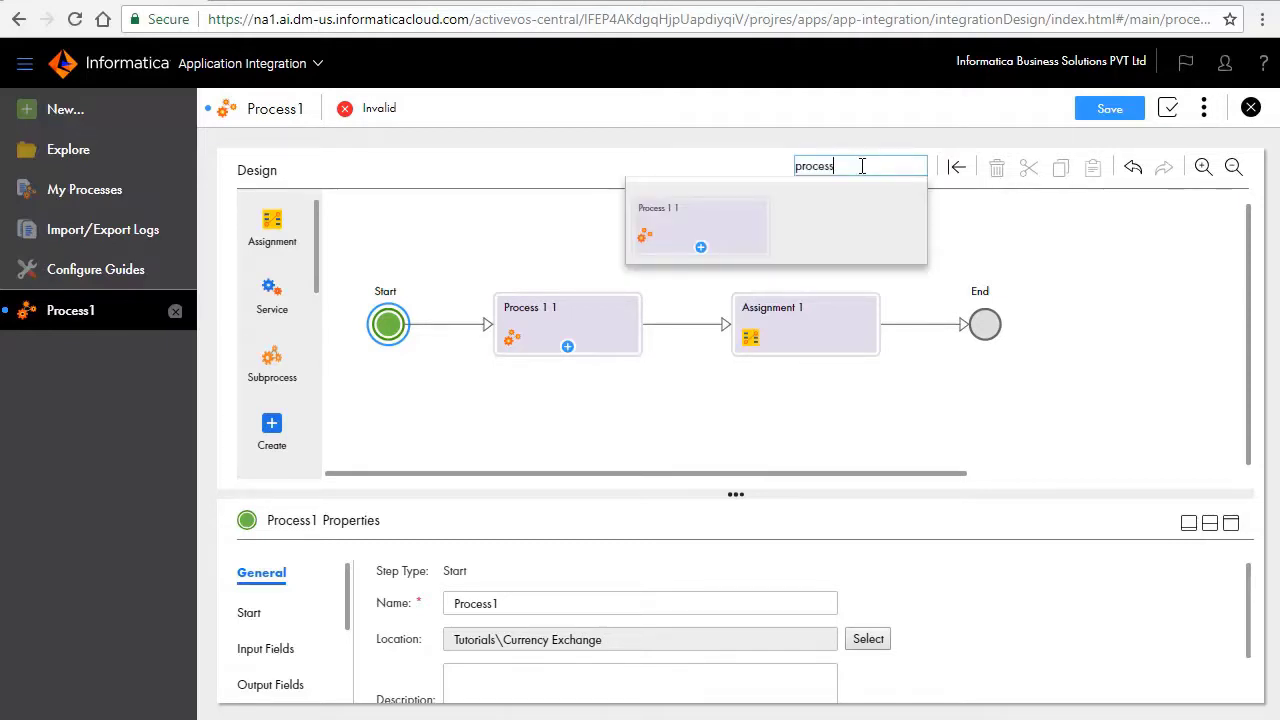
pyautogui.click(697, 211)
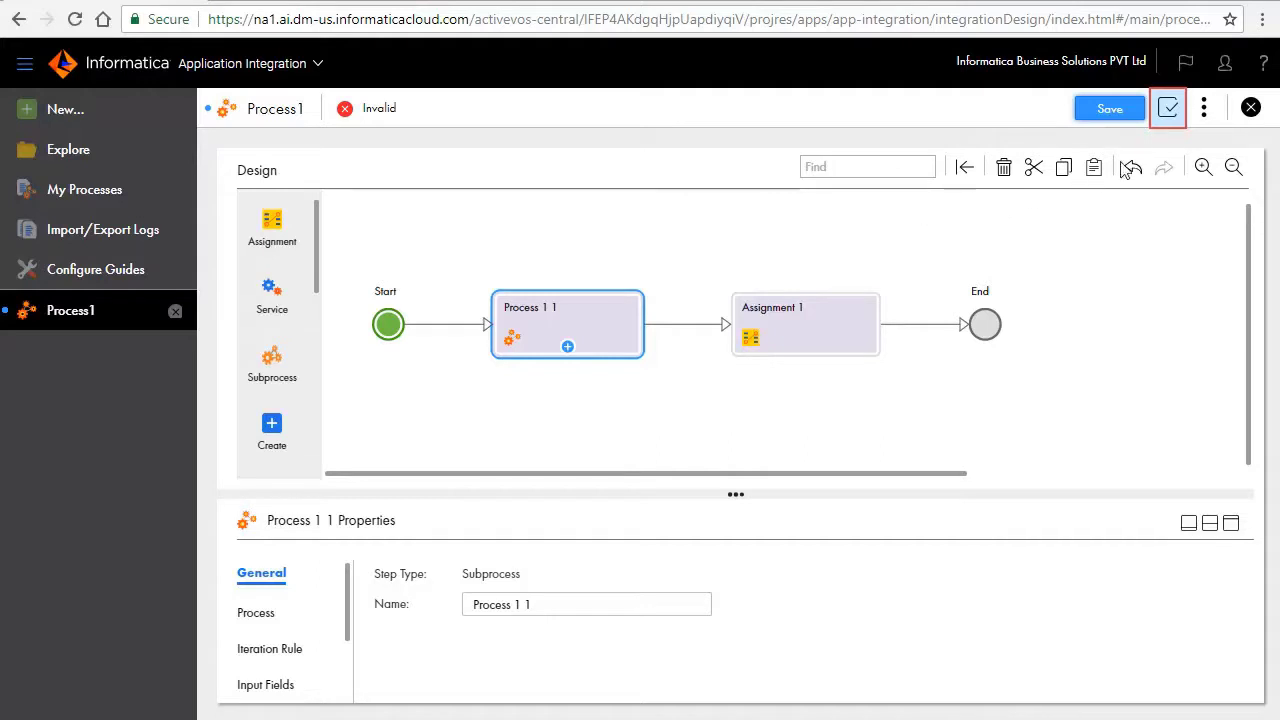
# Review the validation error details for Assignment 1 and close the validation results
pyautogui.click(1168, 112)
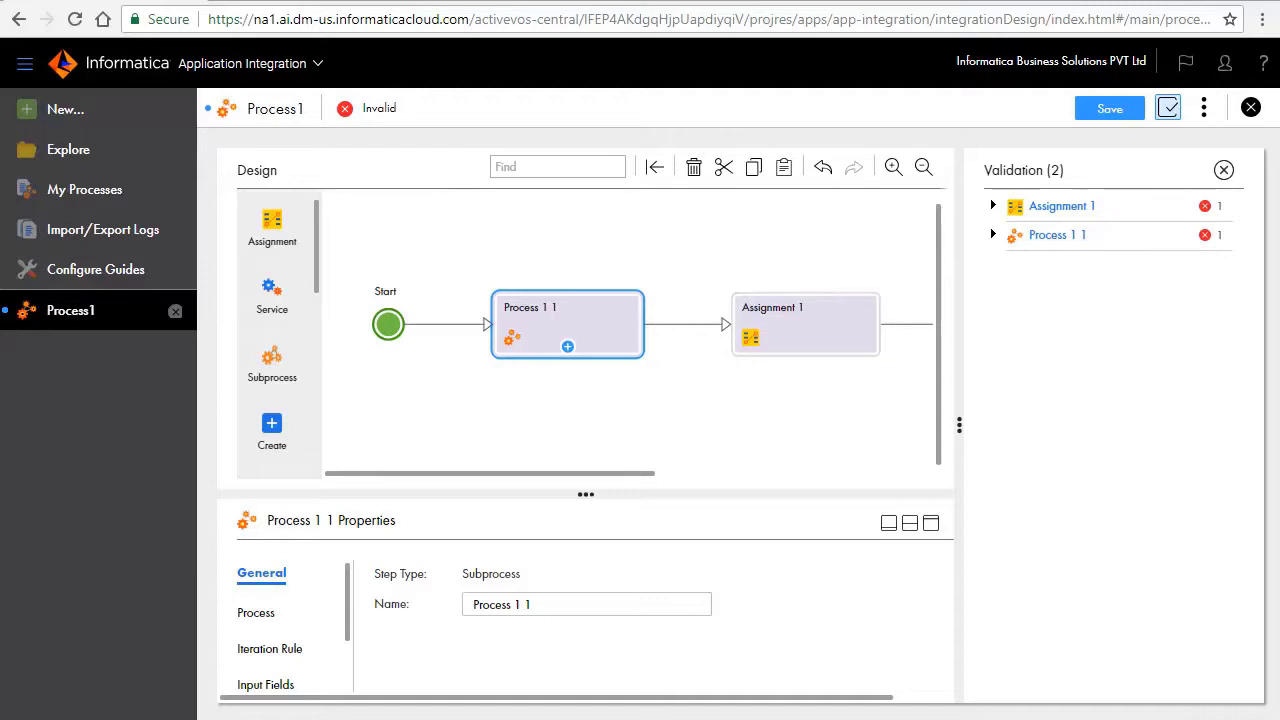
pyautogui.click(993, 205)
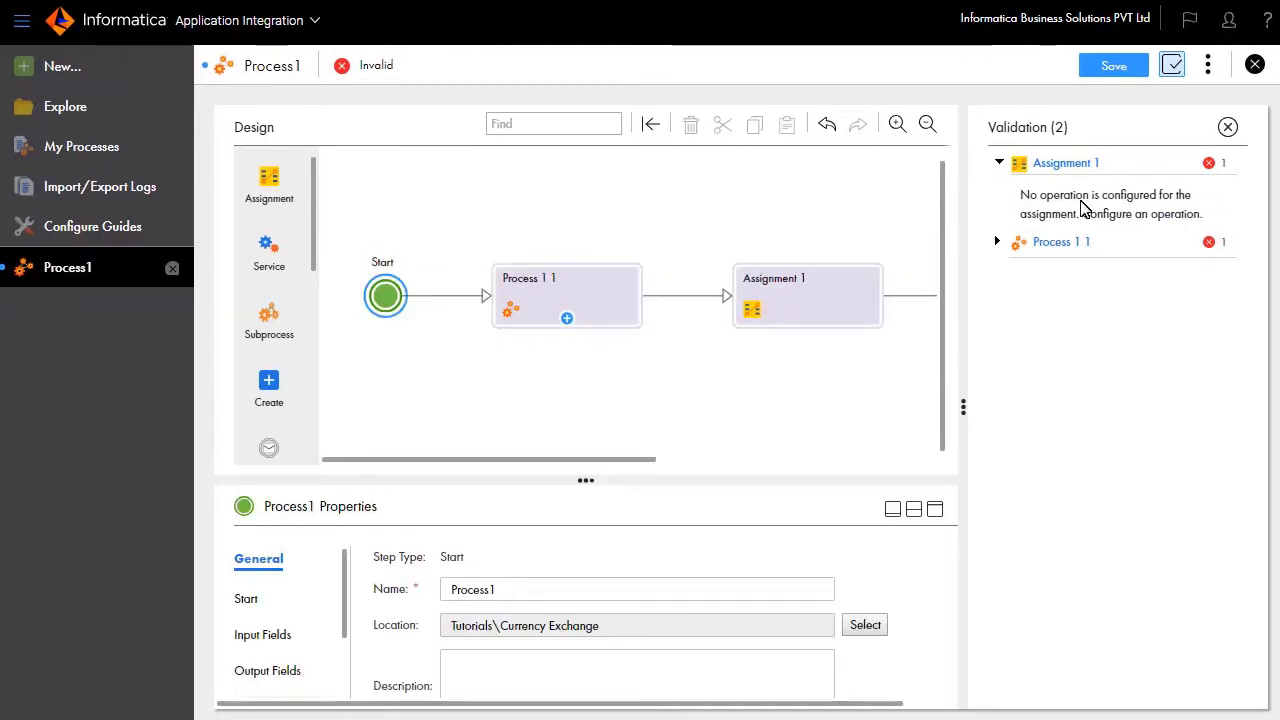
pyautogui.click(1228, 127)
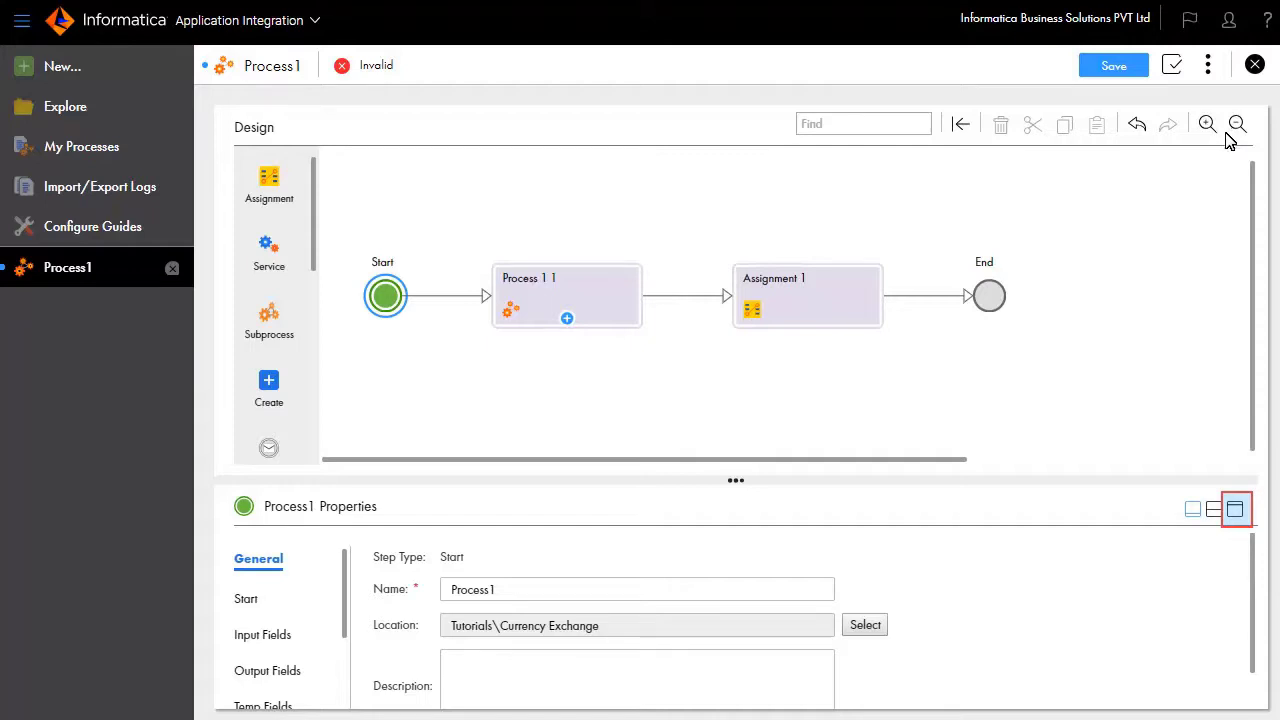
# Maximize the process properties, minimize them, and restore the split view of design and properties
pyautogui.click(1237, 514)
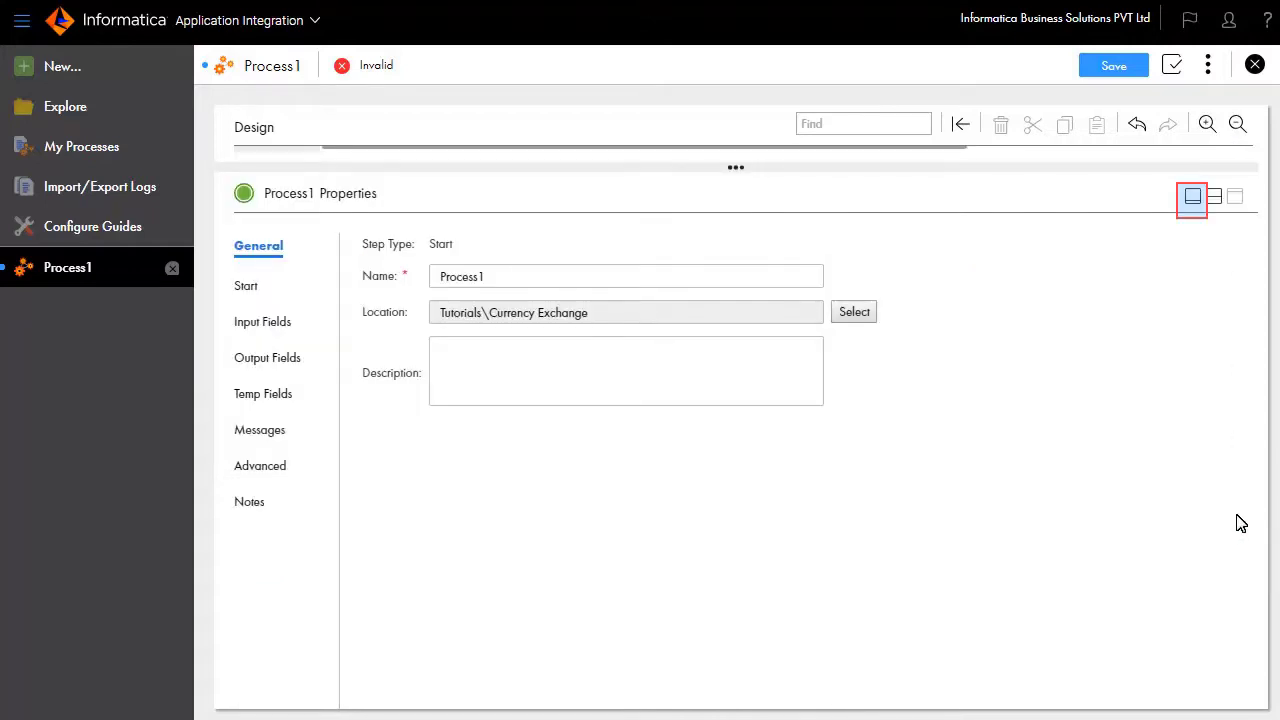
pyautogui.click(1192, 198)
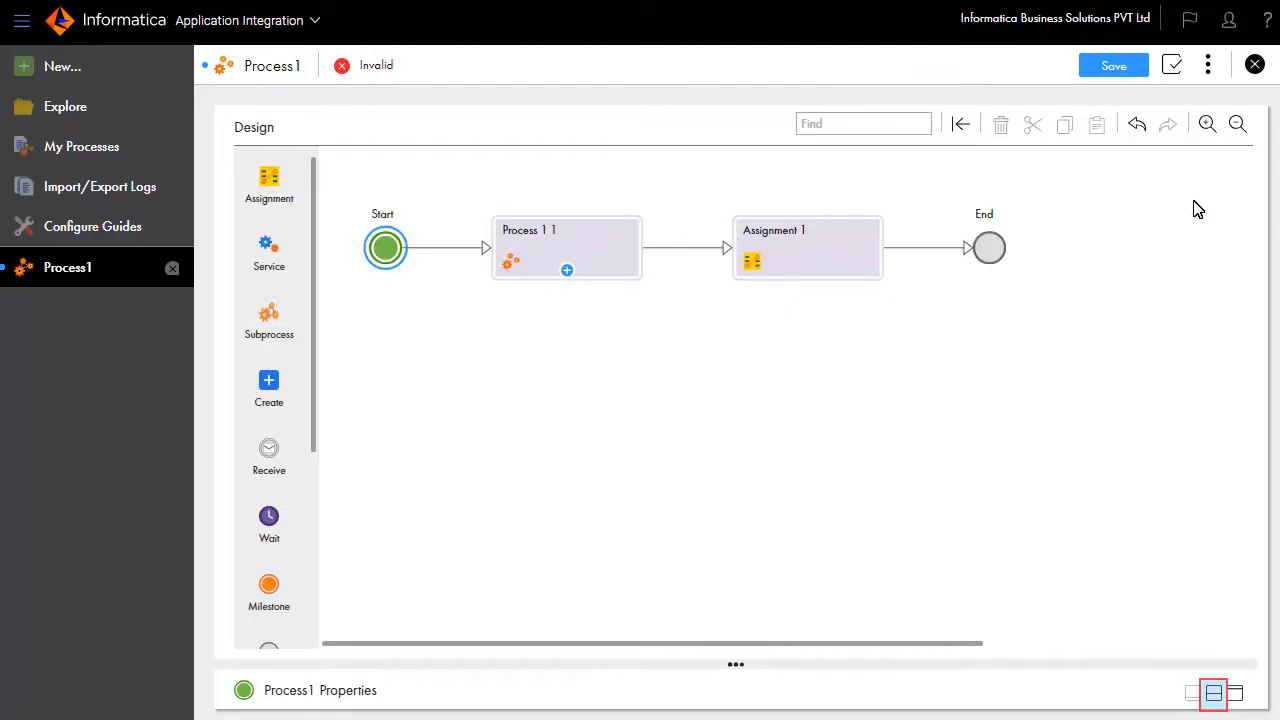
pyautogui.click(1213, 693)
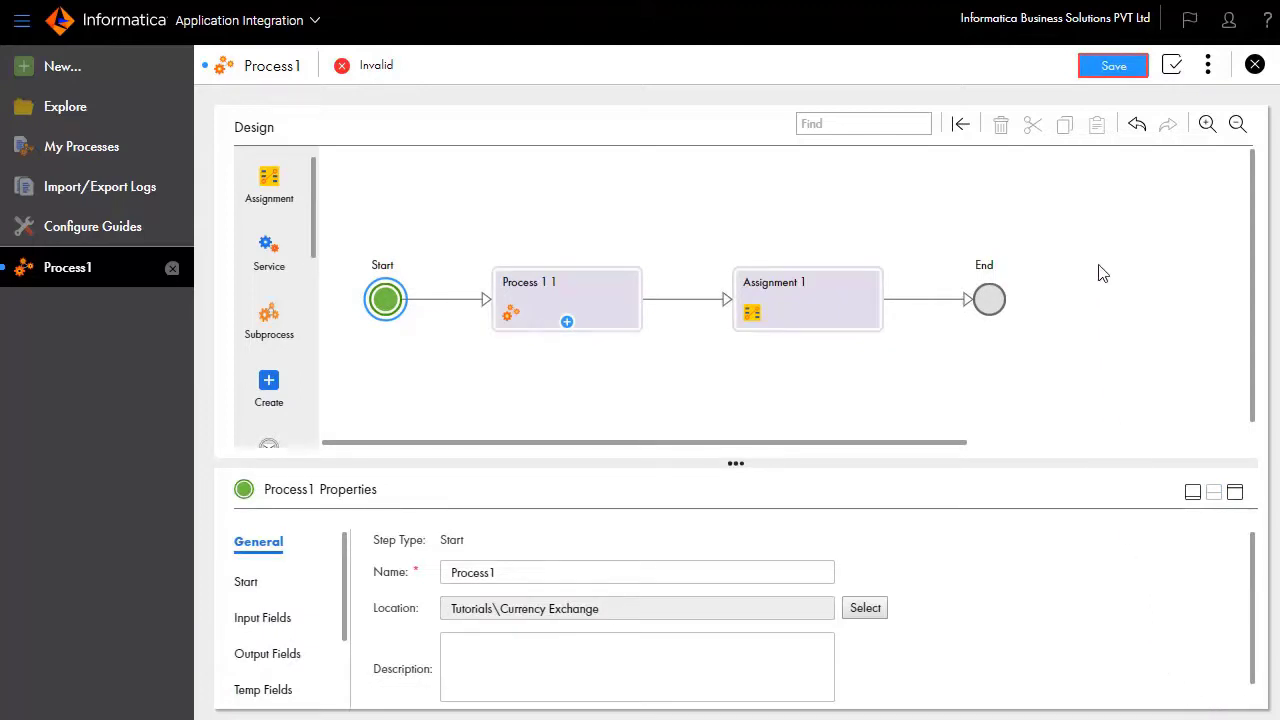
# Save the process and open its additional actions
pyautogui.click(1097, 60)
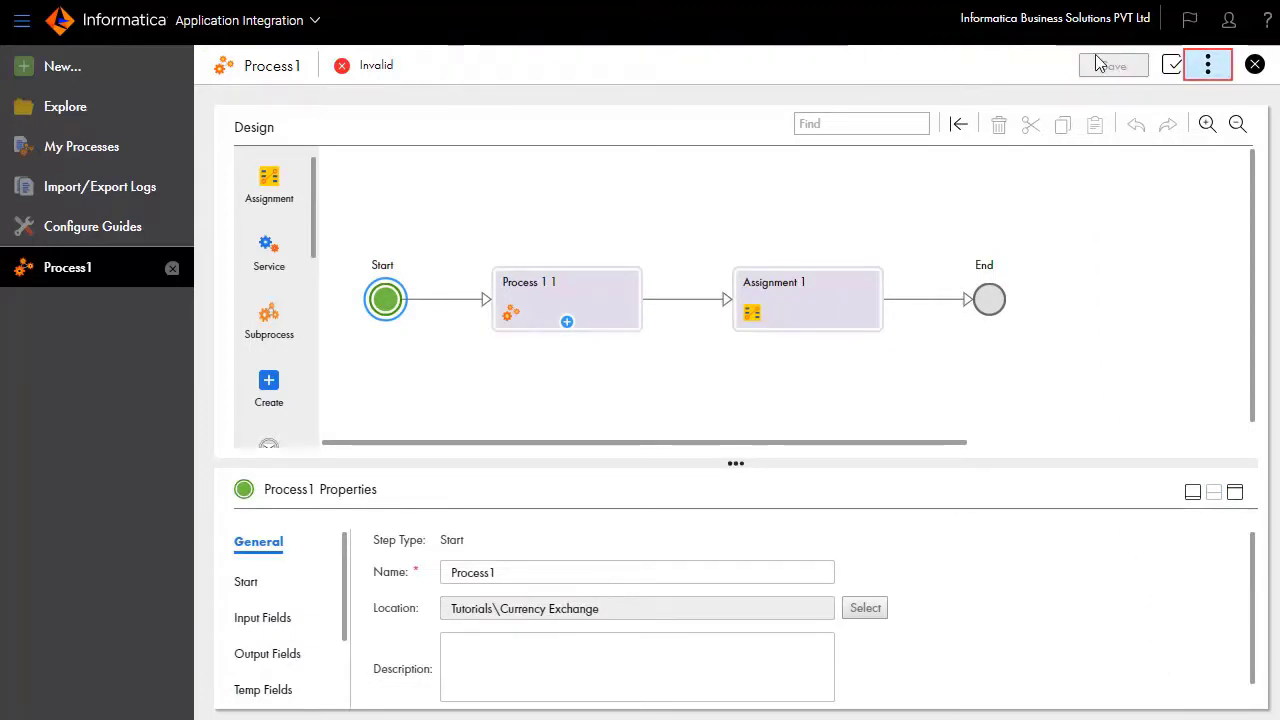
pyautogui.click(1208, 64)
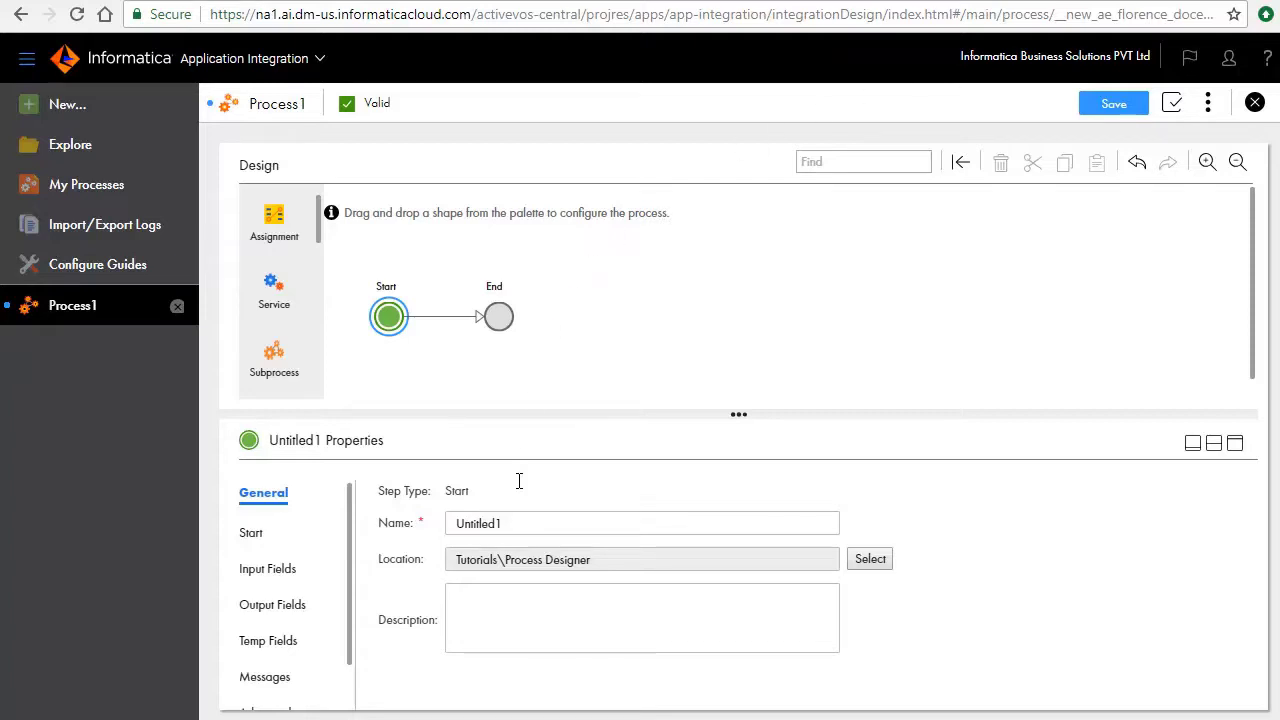
# Name the new process "Orchestration using all steps" and keep HTTP/SOAP as its start binding
pyautogui.doubleClick(517, 523)
pyautogui.write('Orchestration using all steps')
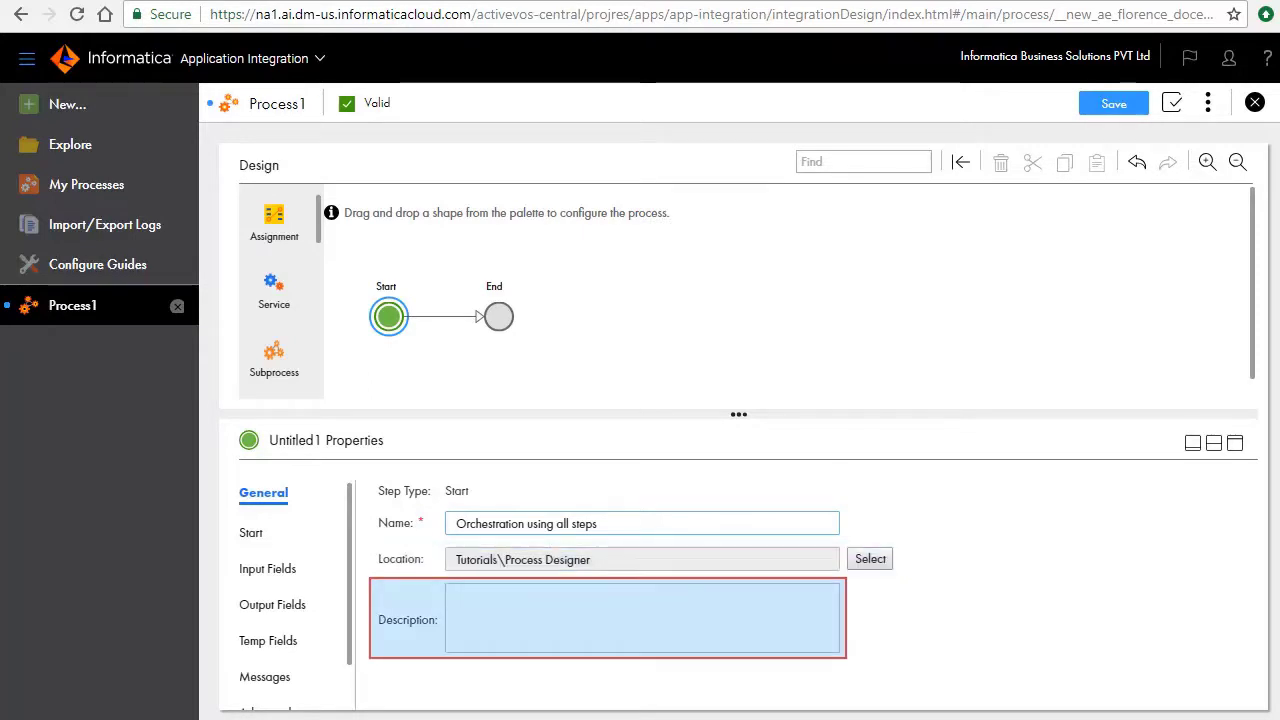
pyautogui.click(250, 532)
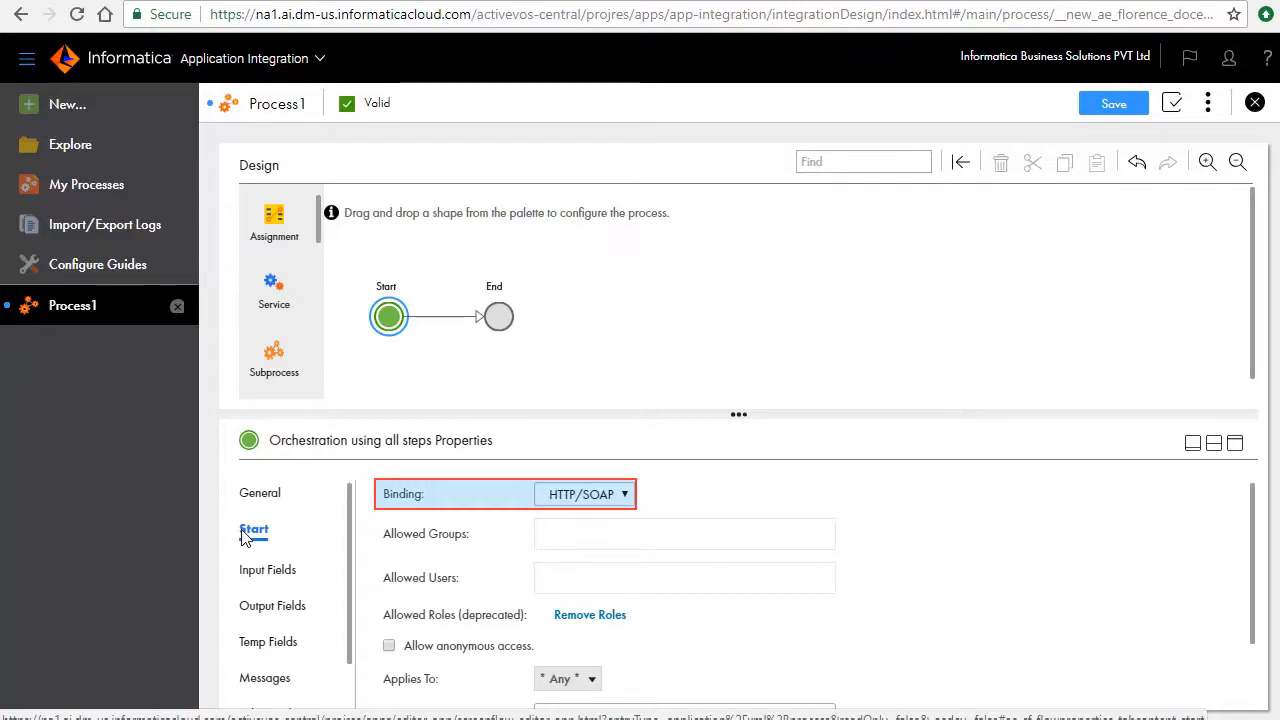
pyautogui.click(626, 494)
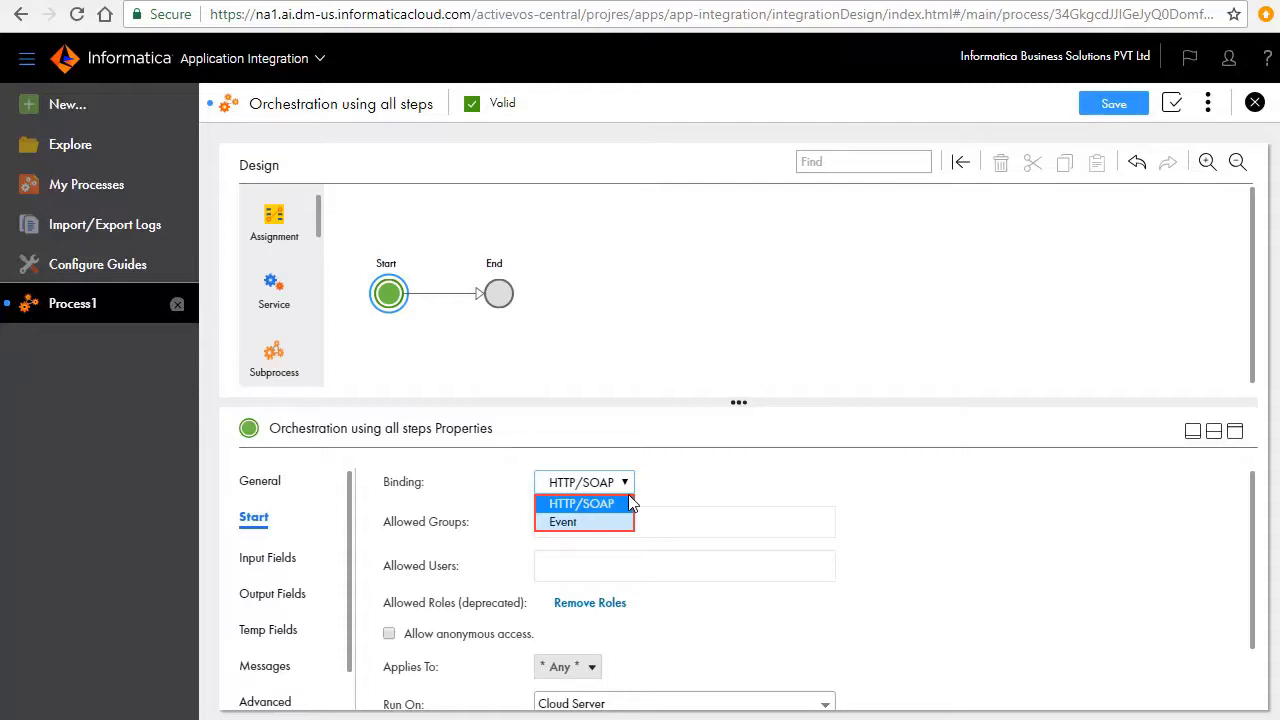
pyautogui.click(628, 485)
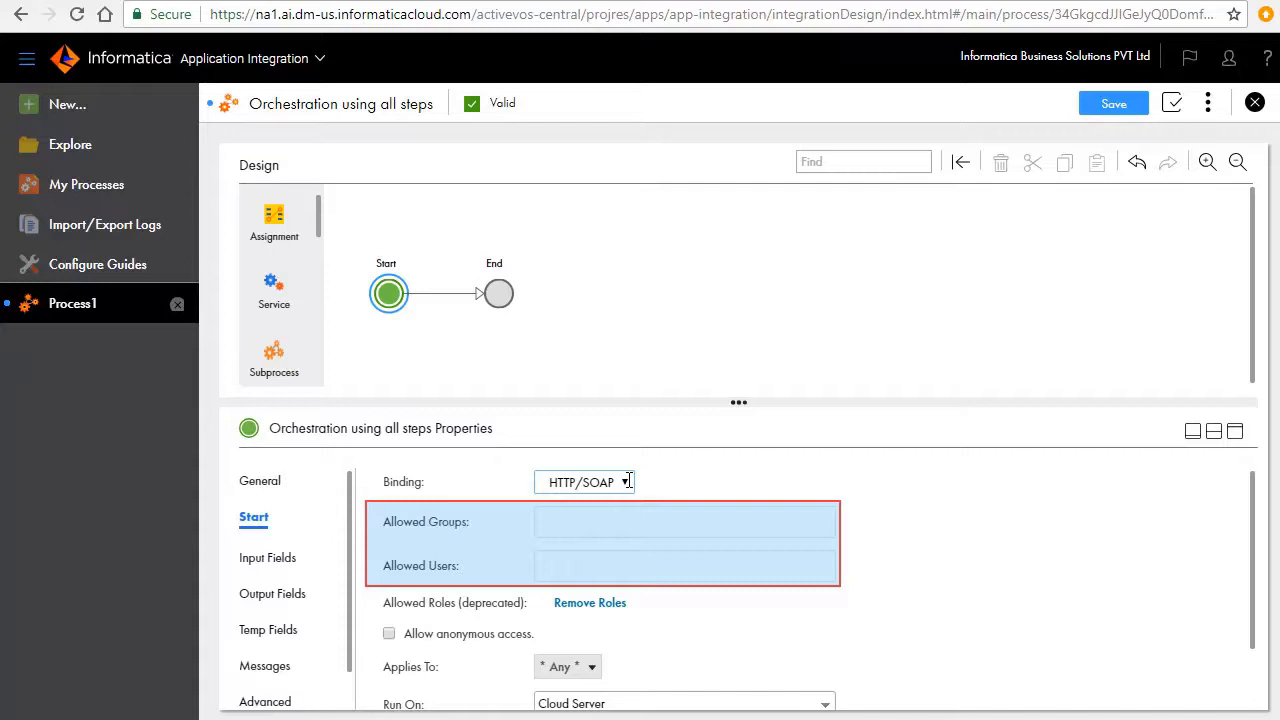
# Enter an e-mail address as an allowed group and user1 as an allowed user for the process
pyautogui.click(581, 519)
pyautogui.write('abc@xyz.com')
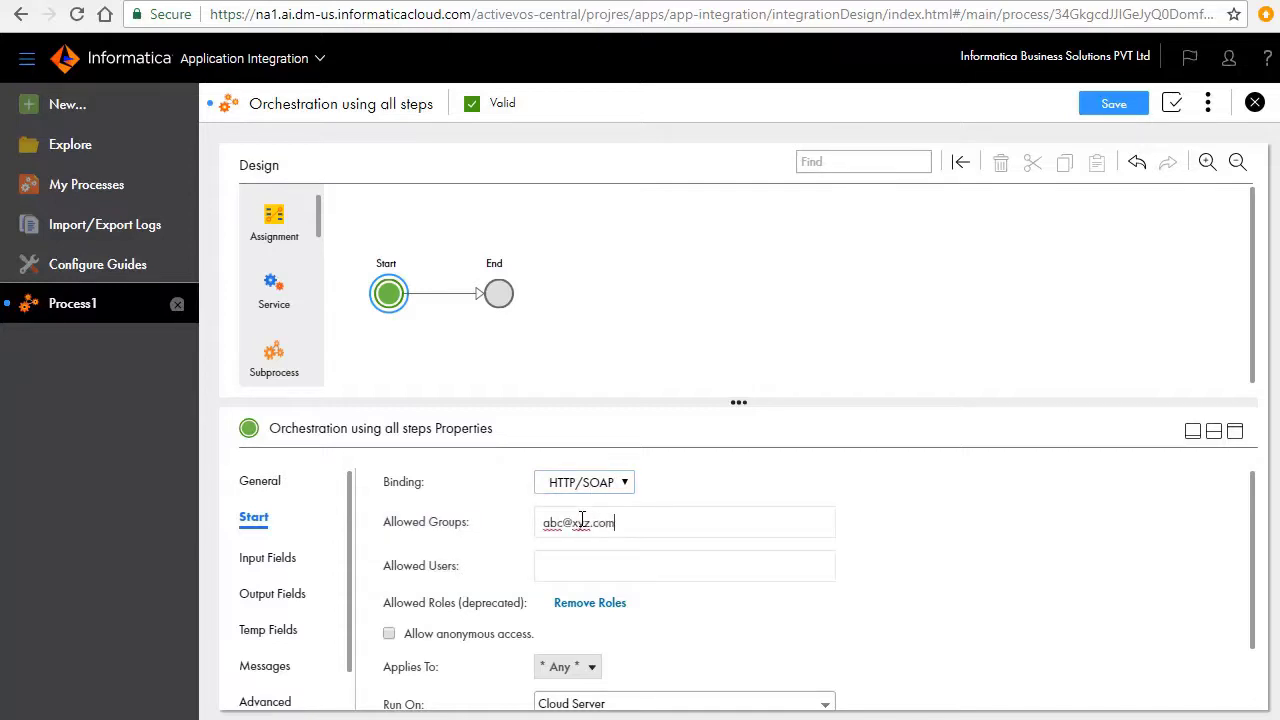
pyautogui.press('Return')
pyautogui.click(557, 562)
pyautogui.write('user1')
pyautogui.press('Return')
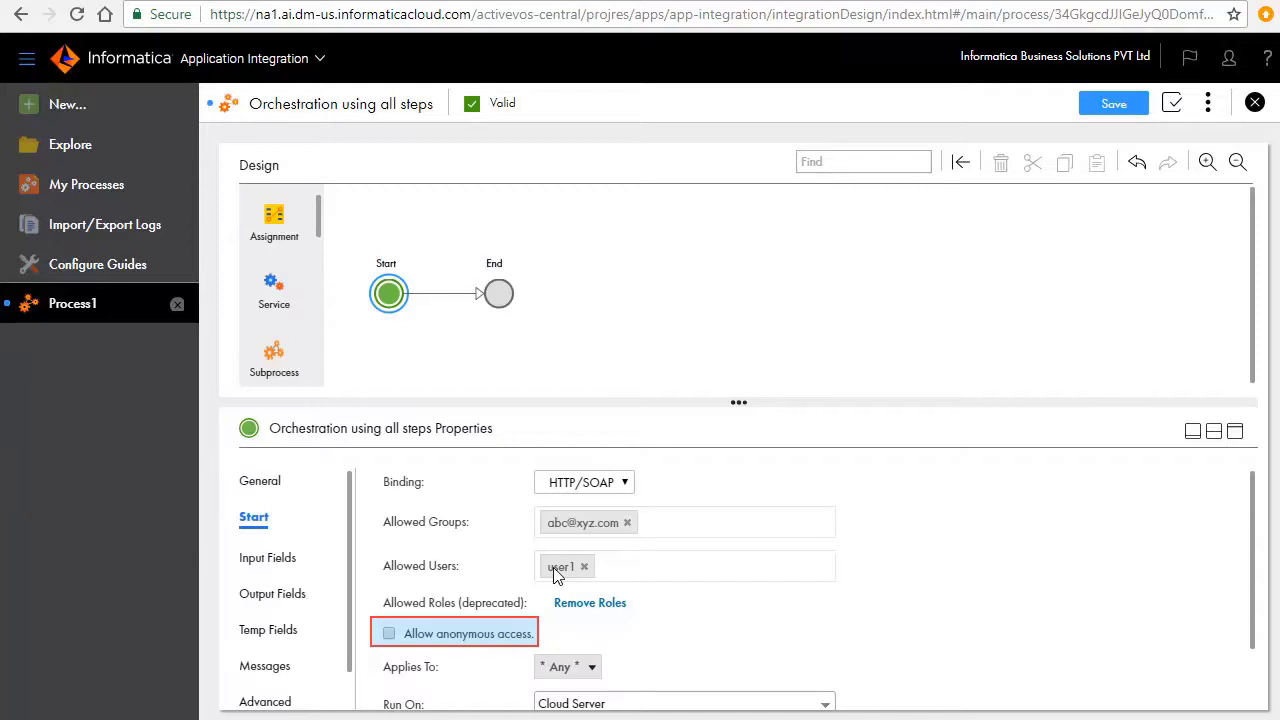
# Allow anonymous access to the process and check its Applies To and Run On settings
pyautogui.click(390, 634)
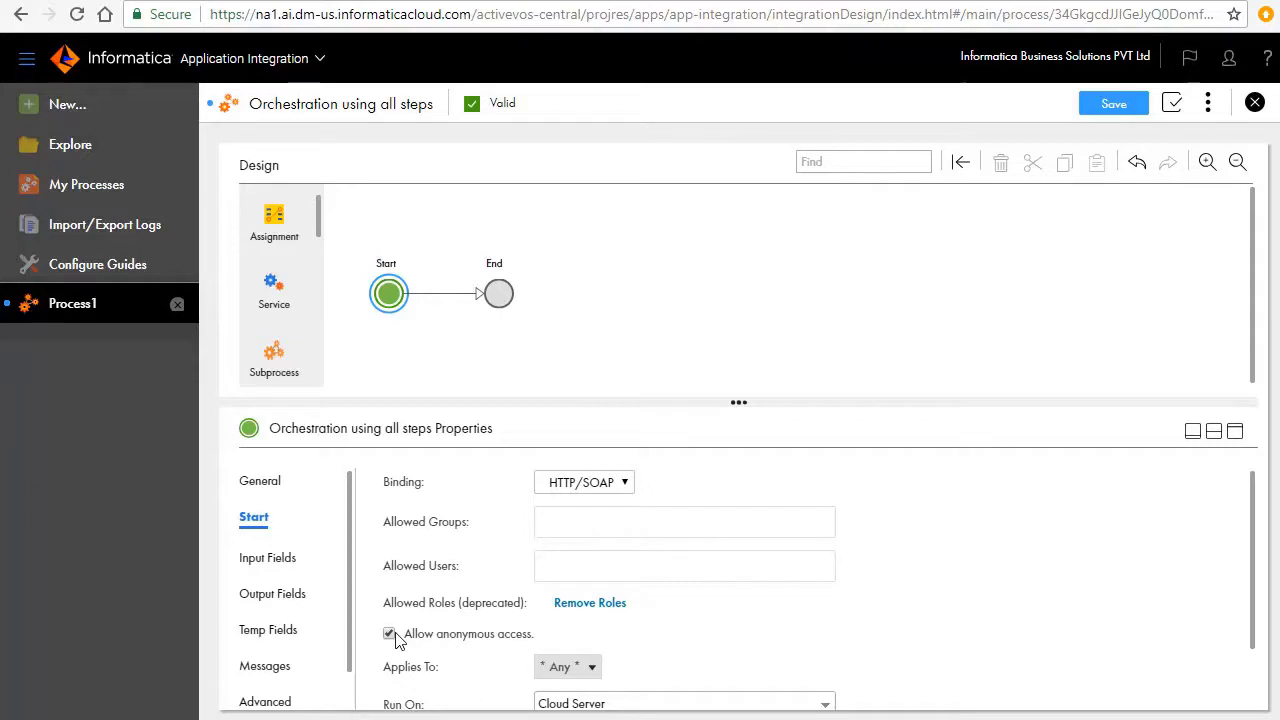
pyautogui.scroll(-2, 397, 640)
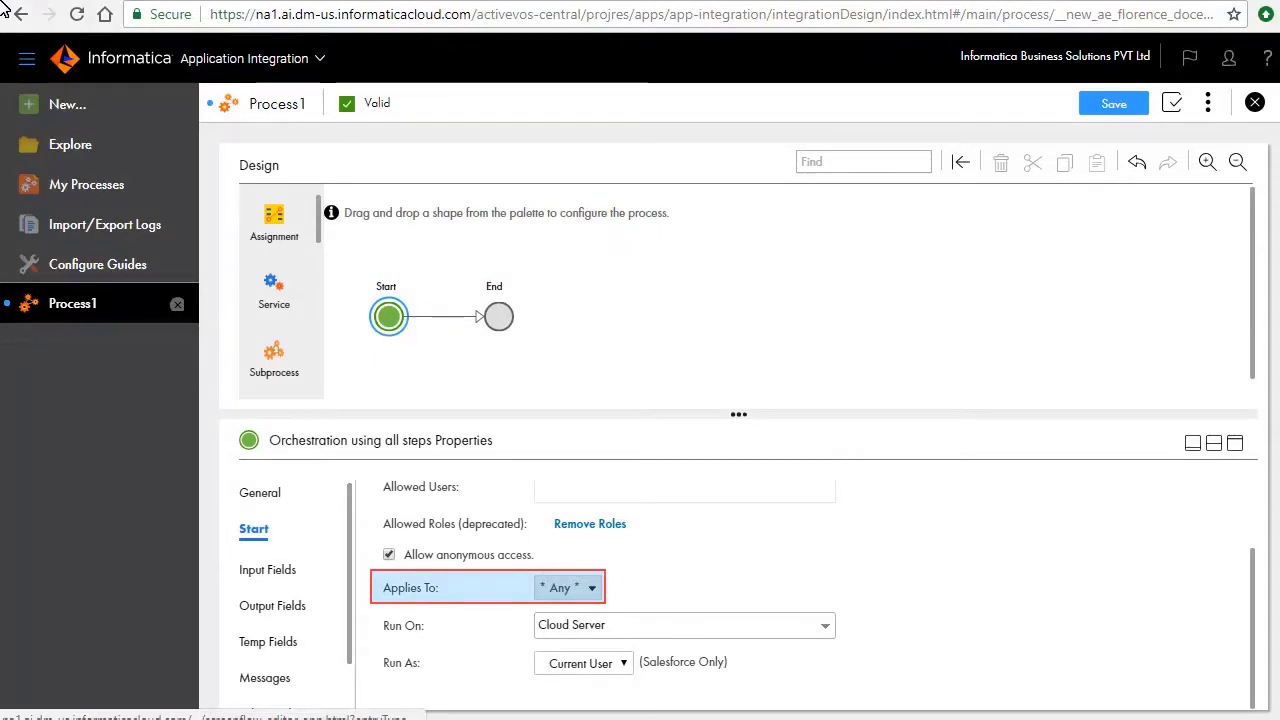
pyautogui.click(594, 590)
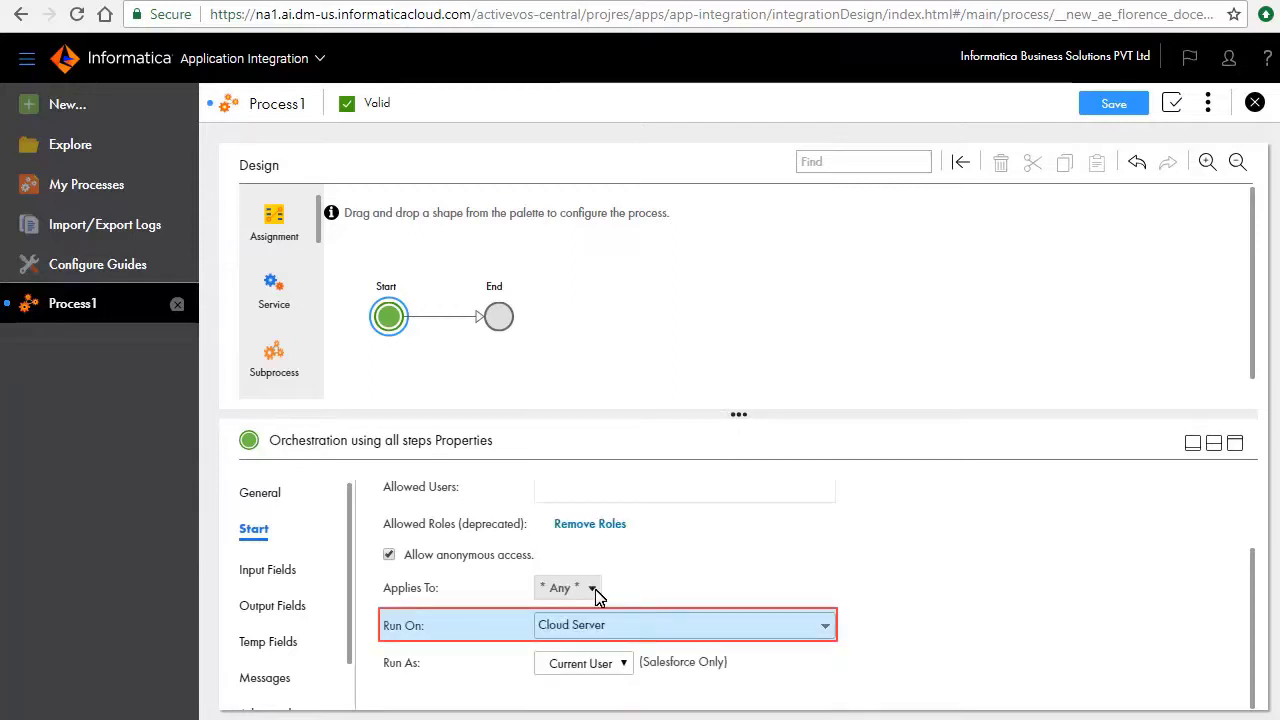
pyautogui.click(826, 626)
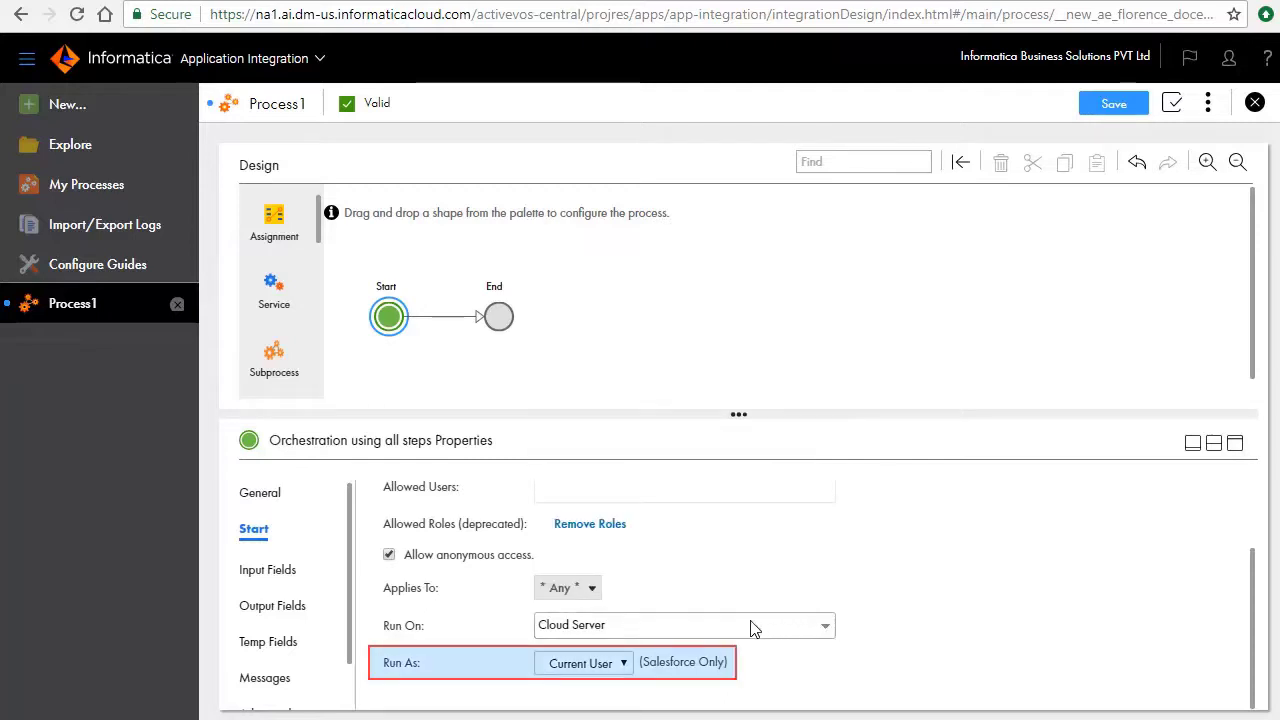
# Try the Event start binding with the AmazonS3 AwsS3DelimitedContentParser event source and check the resulting input fields
pyautogui.click(625, 665)
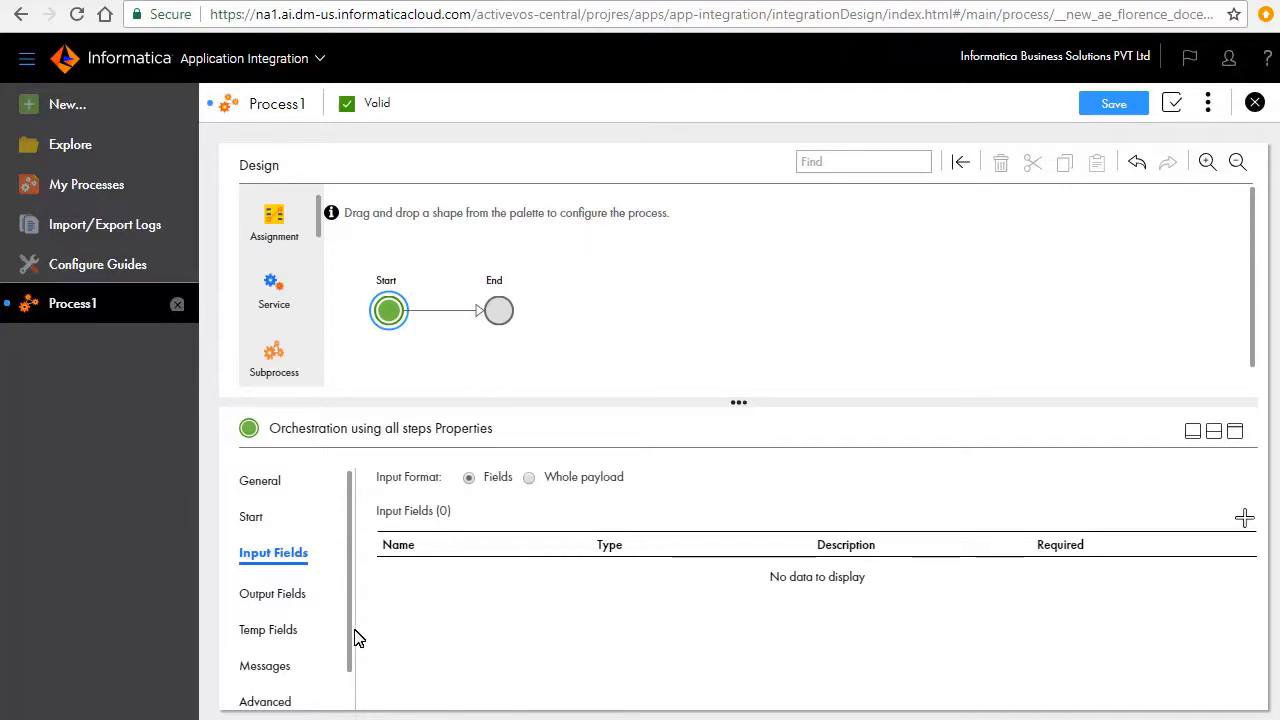
pyautogui.click(253, 520)
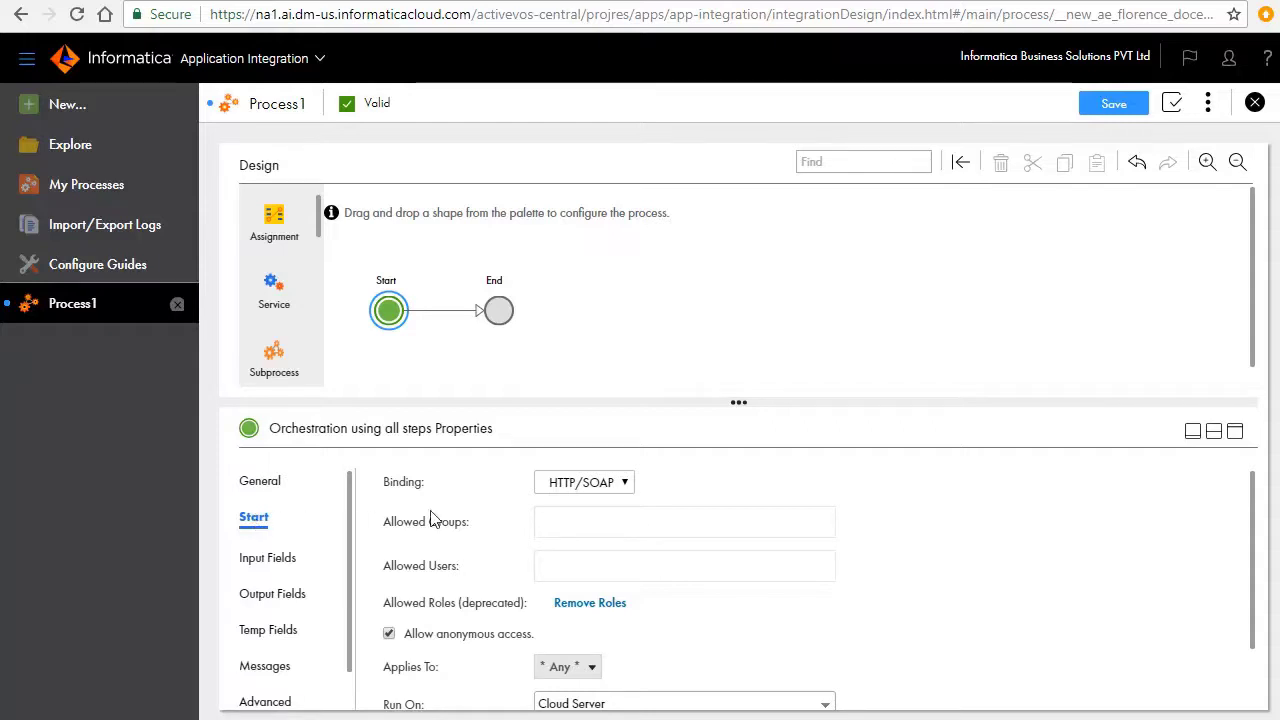
pyautogui.click(575, 486)
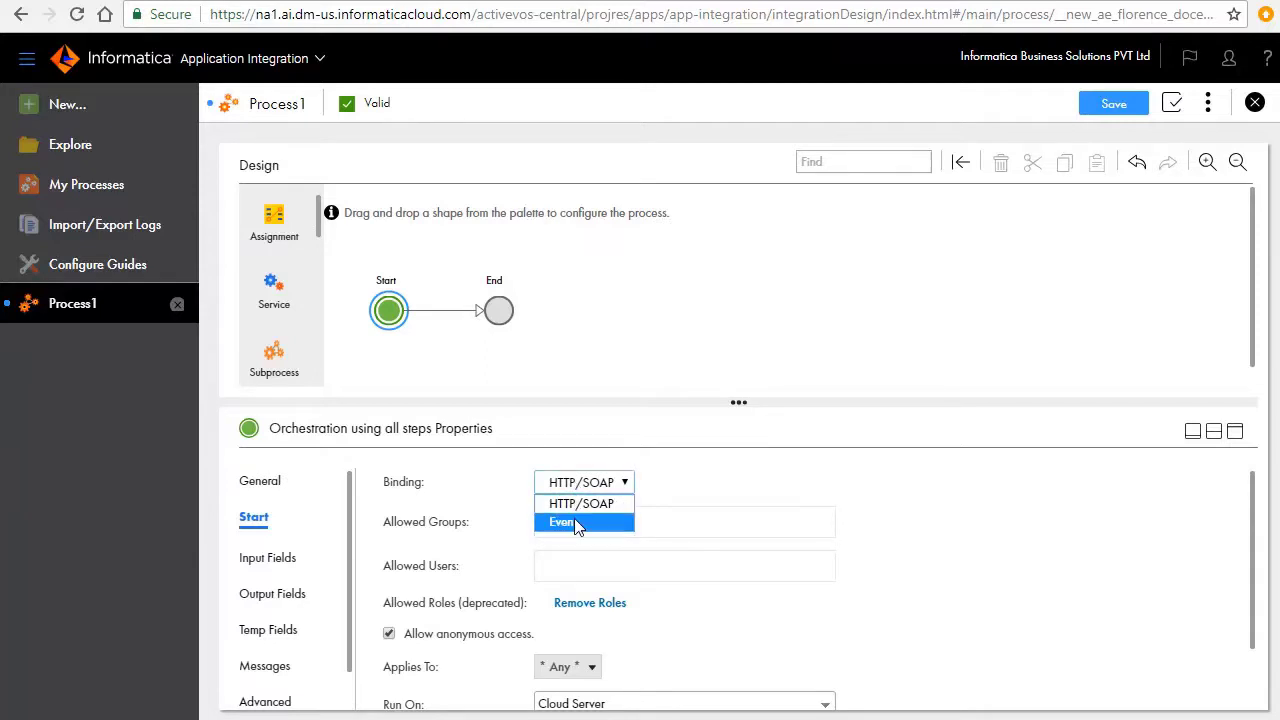
pyautogui.click(577, 522)
pyautogui.click(613, 528)
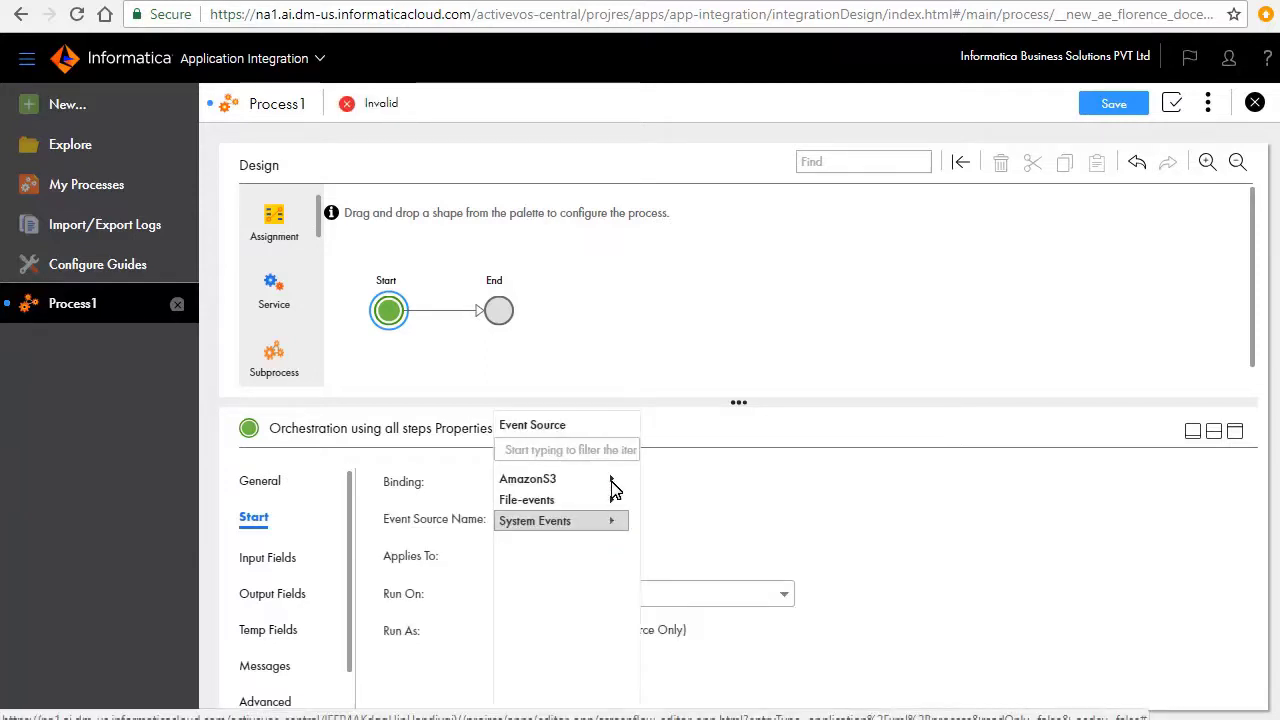
pyautogui.click(610, 480)
pyautogui.click(620, 497)
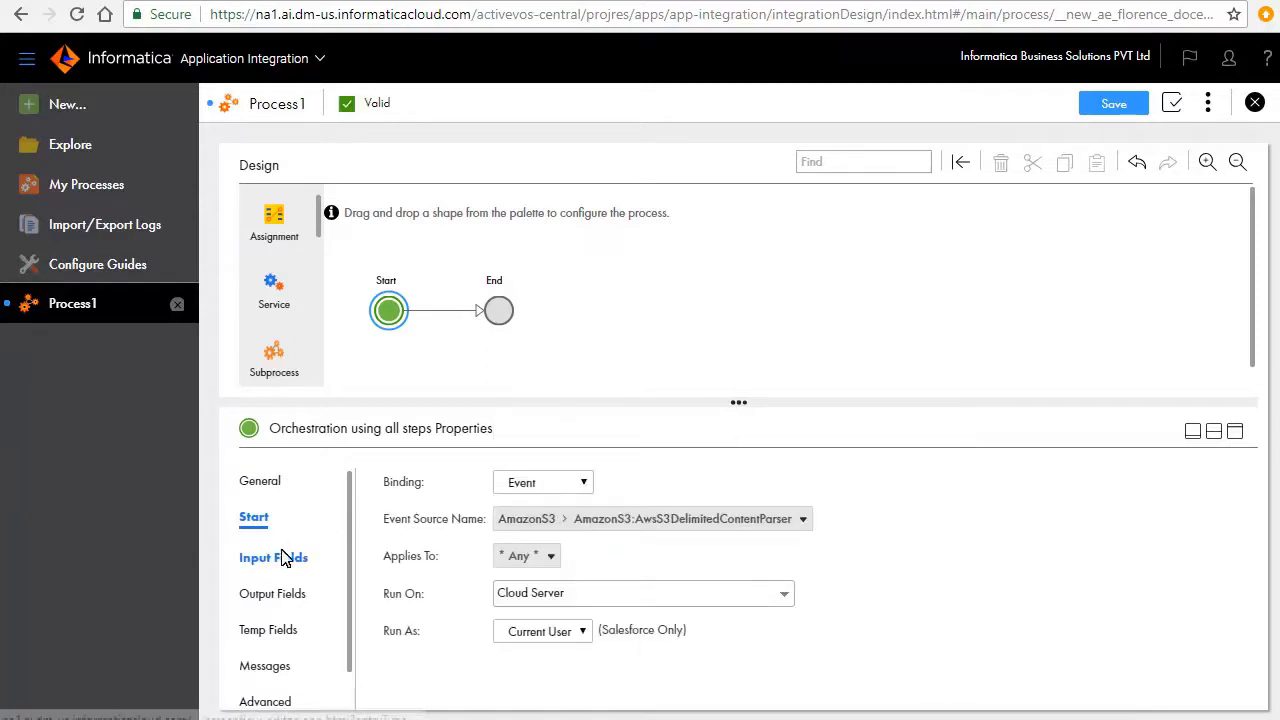
pyautogui.click(282, 558)
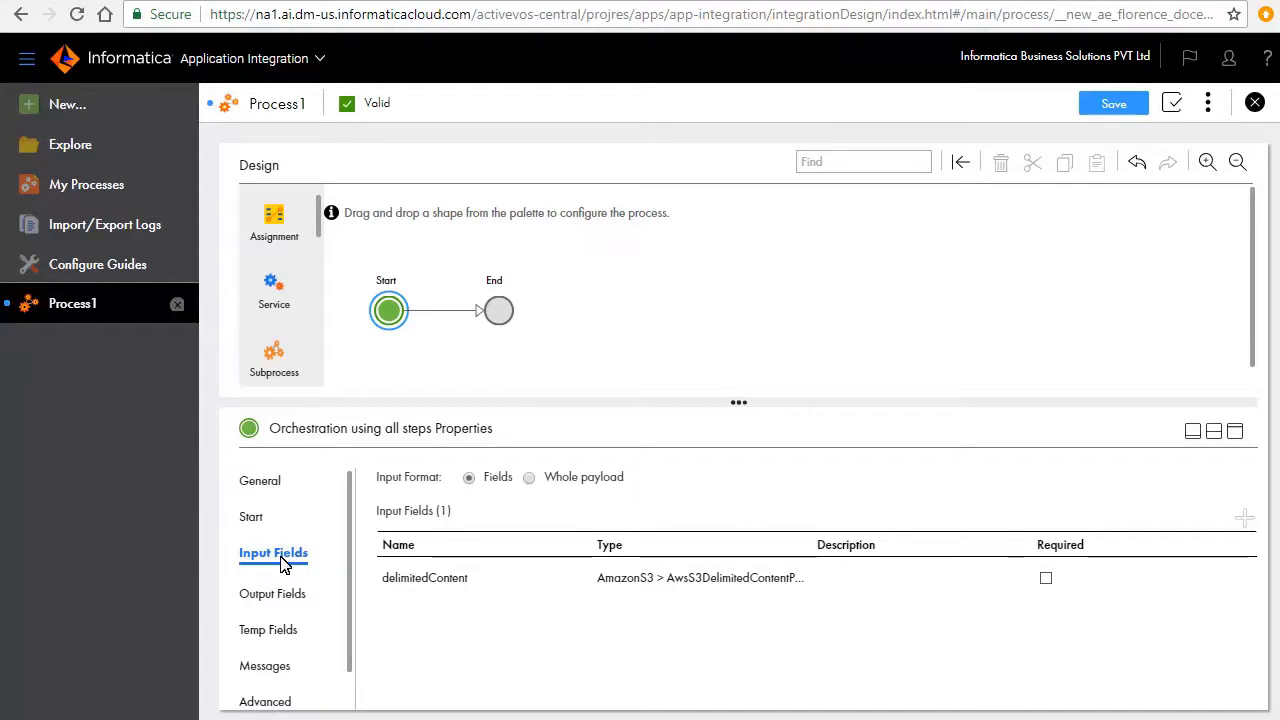
# Set the start binding back to HTTP/SOAP and allow anonymous access again
pyautogui.click(252, 518)
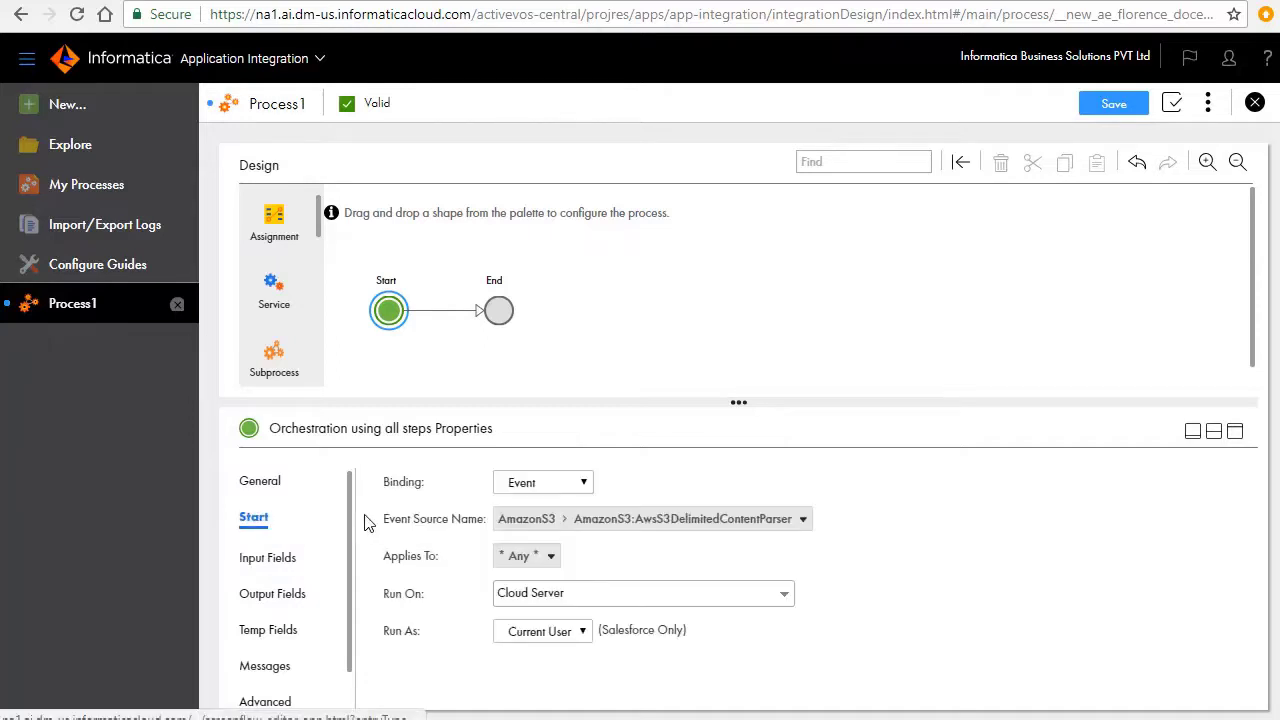
pyautogui.click(573, 488)
pyautogui.click(555, 505)
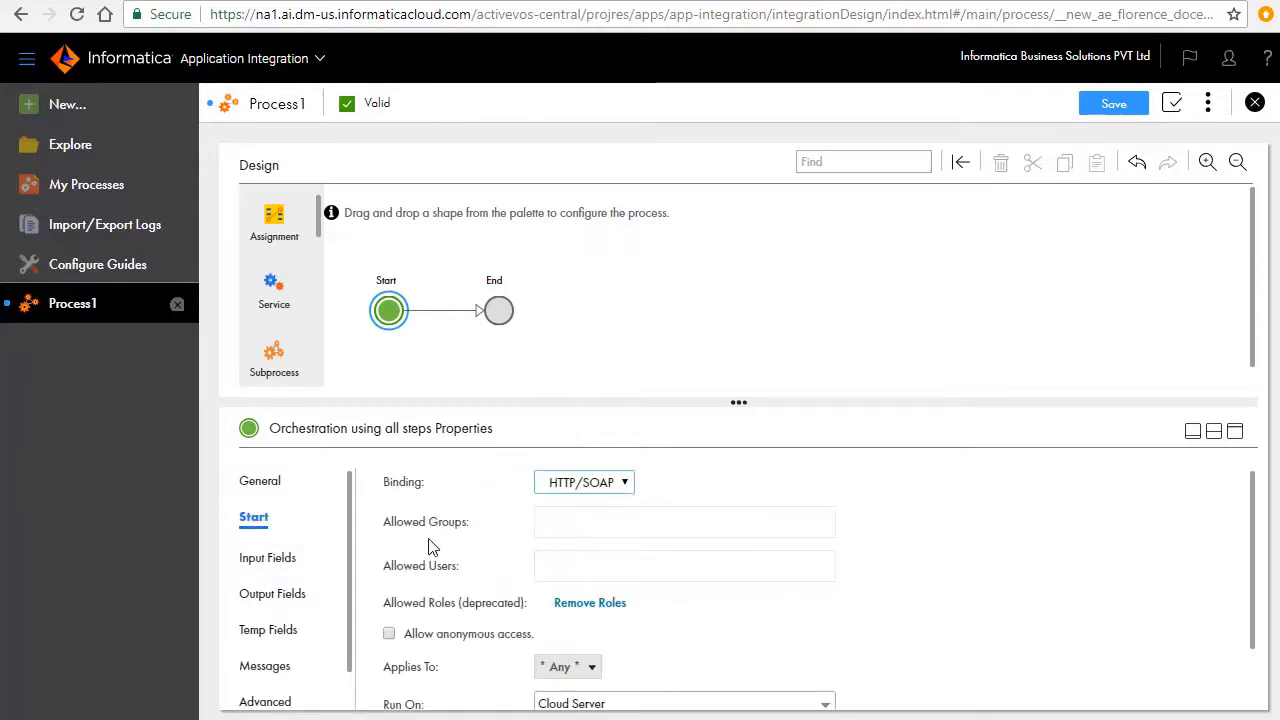
pyautogui.click(389, 634)
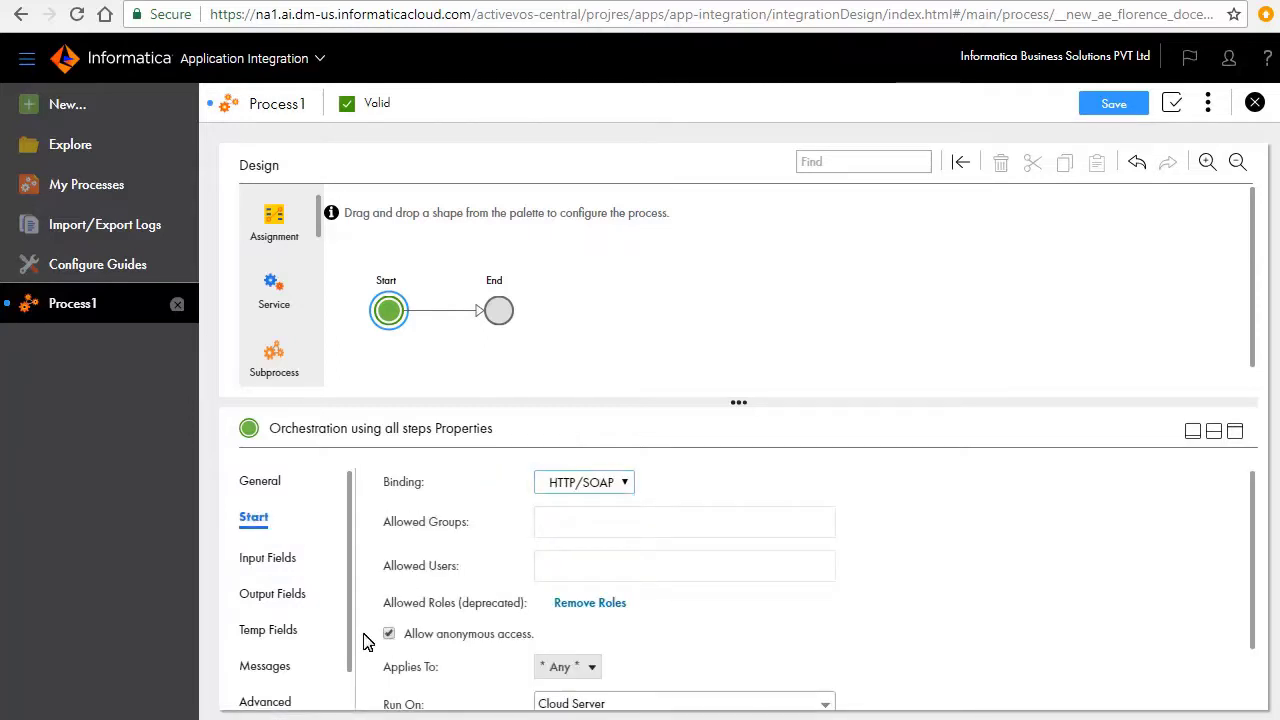
# Add two required Text input fields to the process, named input1 and input2
pyautogui.click(262, 560)
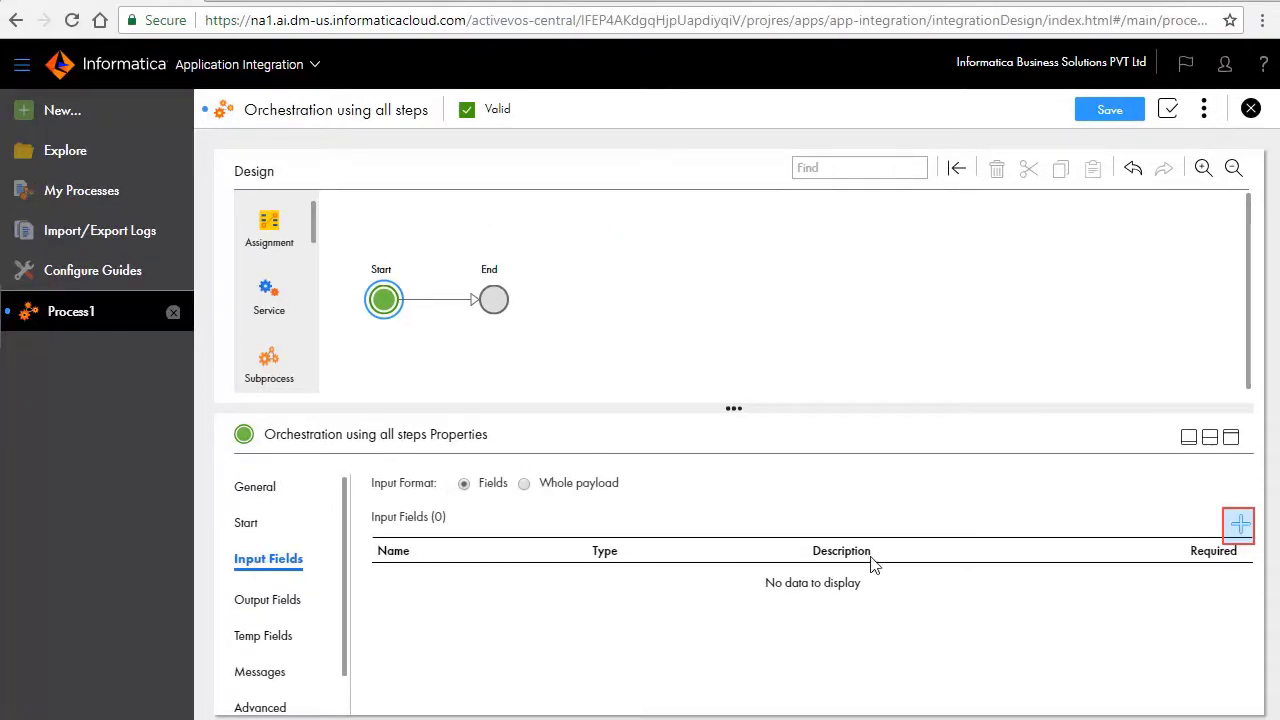
pyautogui.click(1240, 526)
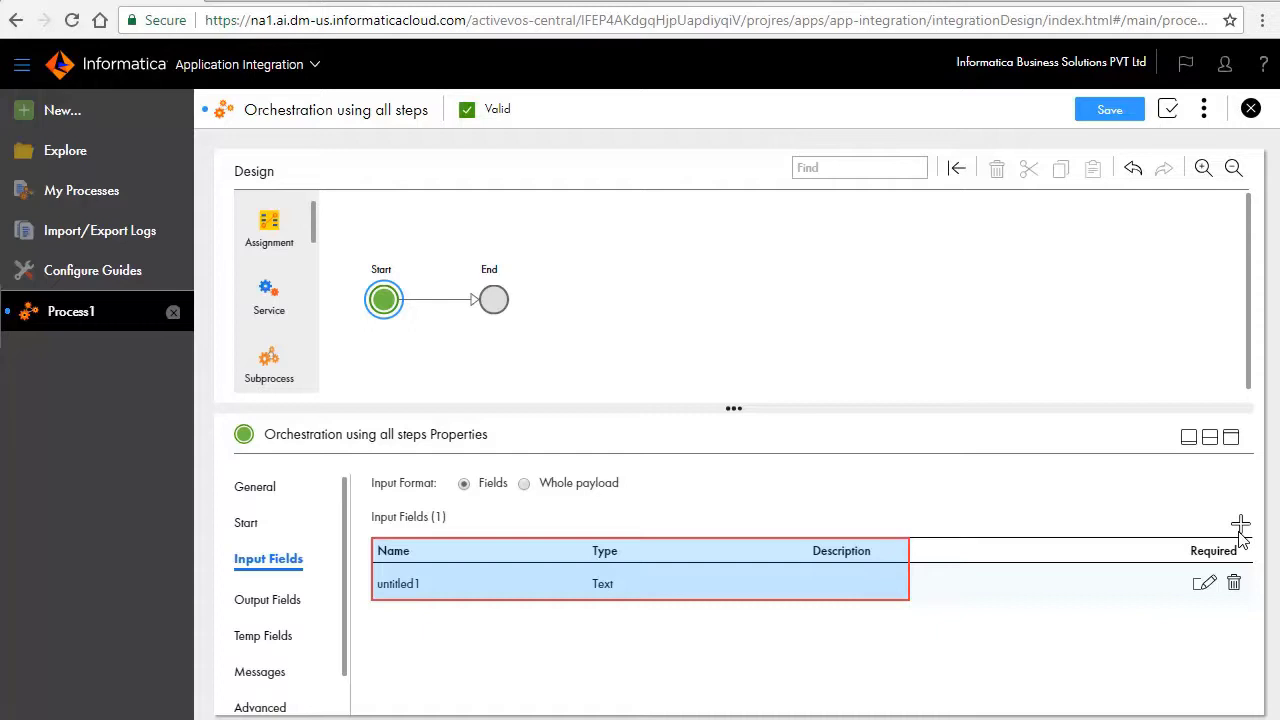
pyautogui.click(419, 583)
pyautogui.write('input1')
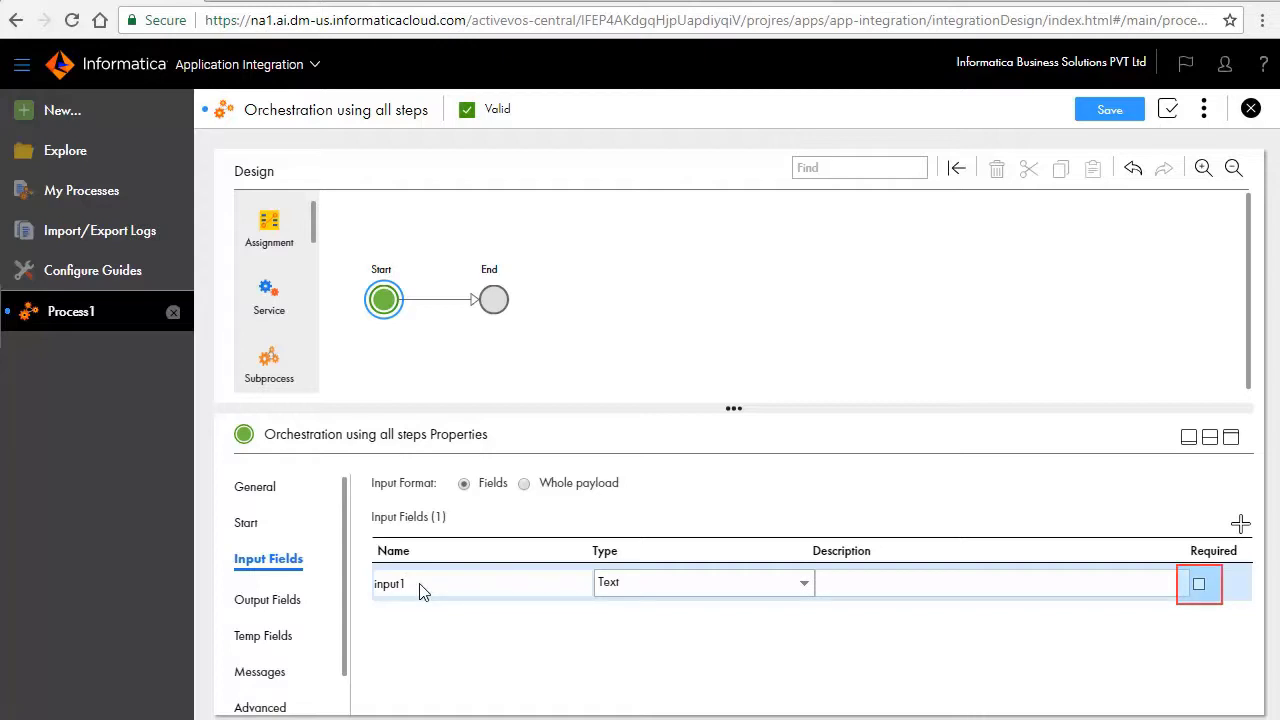
pyautogui.click(1199, 583)
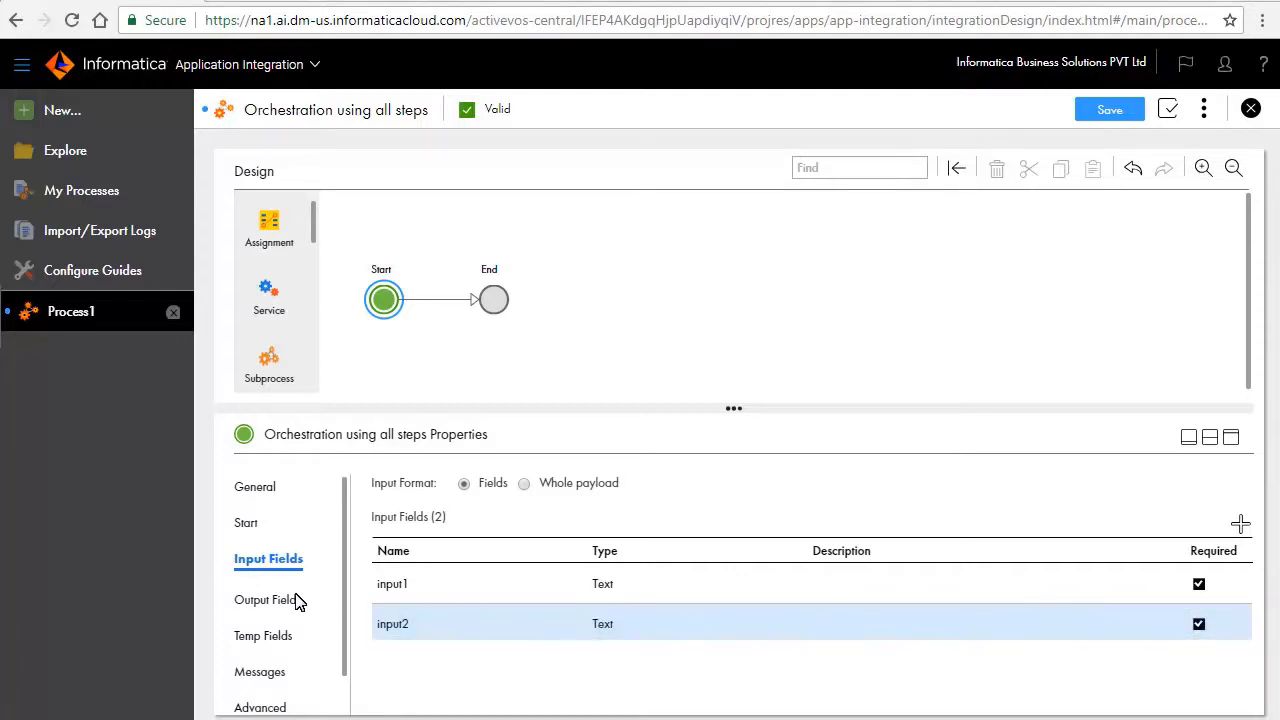
# Add an Integer output field named sum and a Text output field named status with the initial value Success
pyautogui.click(252, 600)
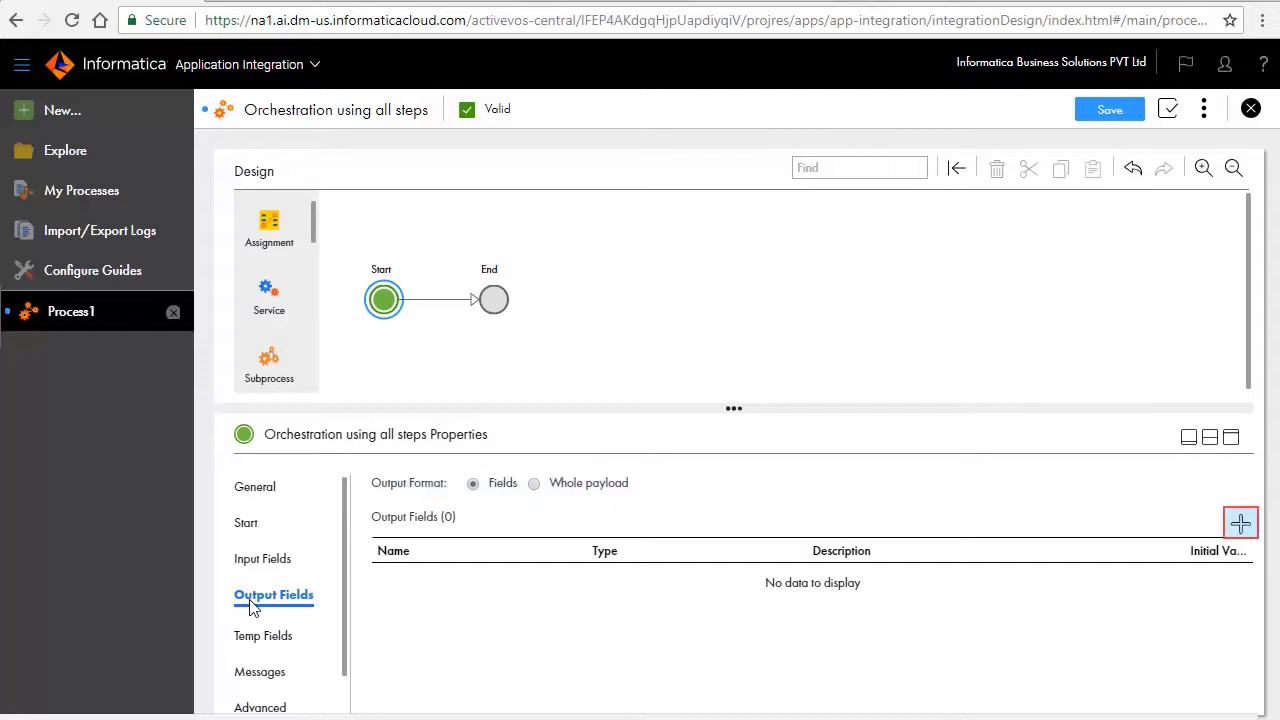
pyautogui.click(1240, 524)
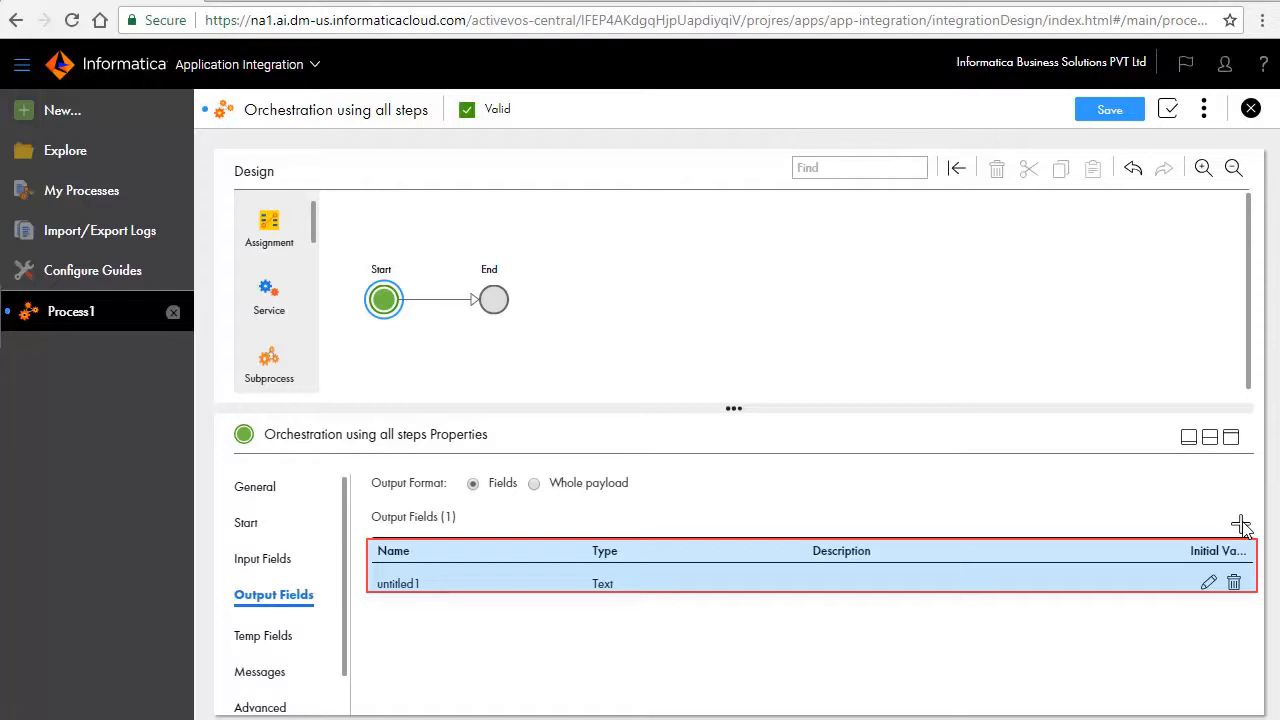
pyautogui.click(404, 584)
pyautogui.write('sum')
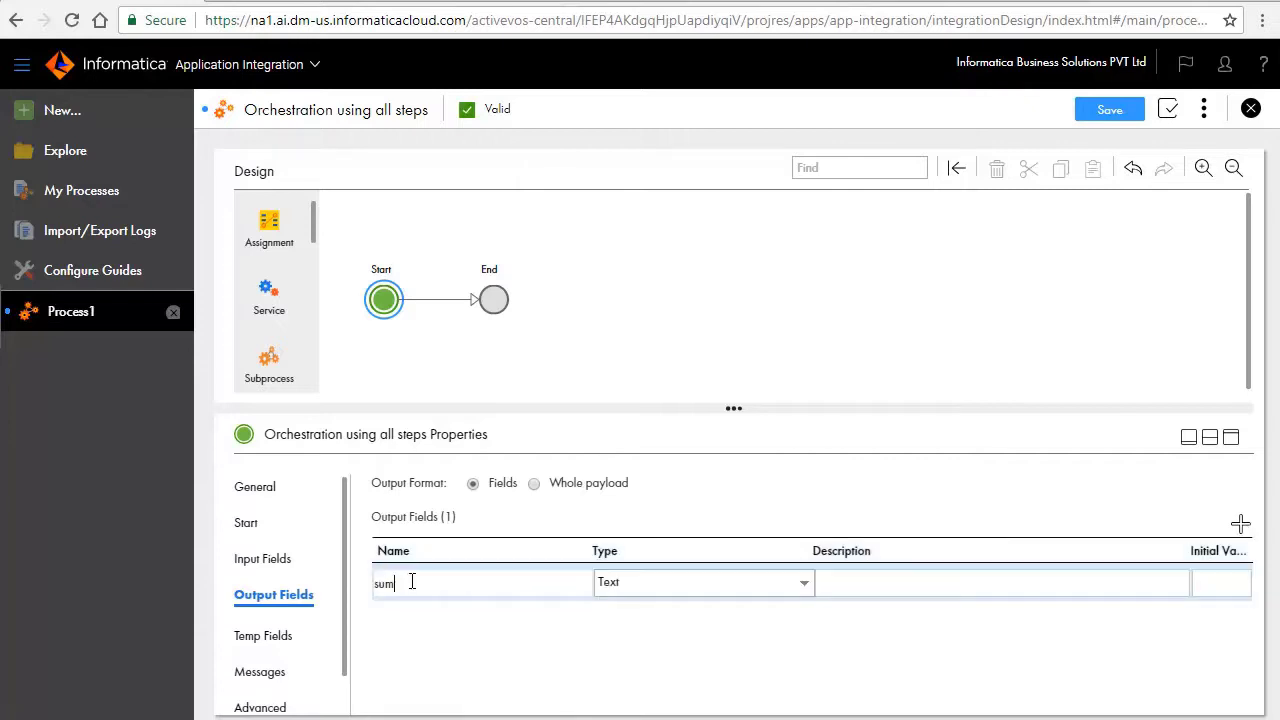
pyautogui.click(800, 583)
pyautogui.click(700, 476)
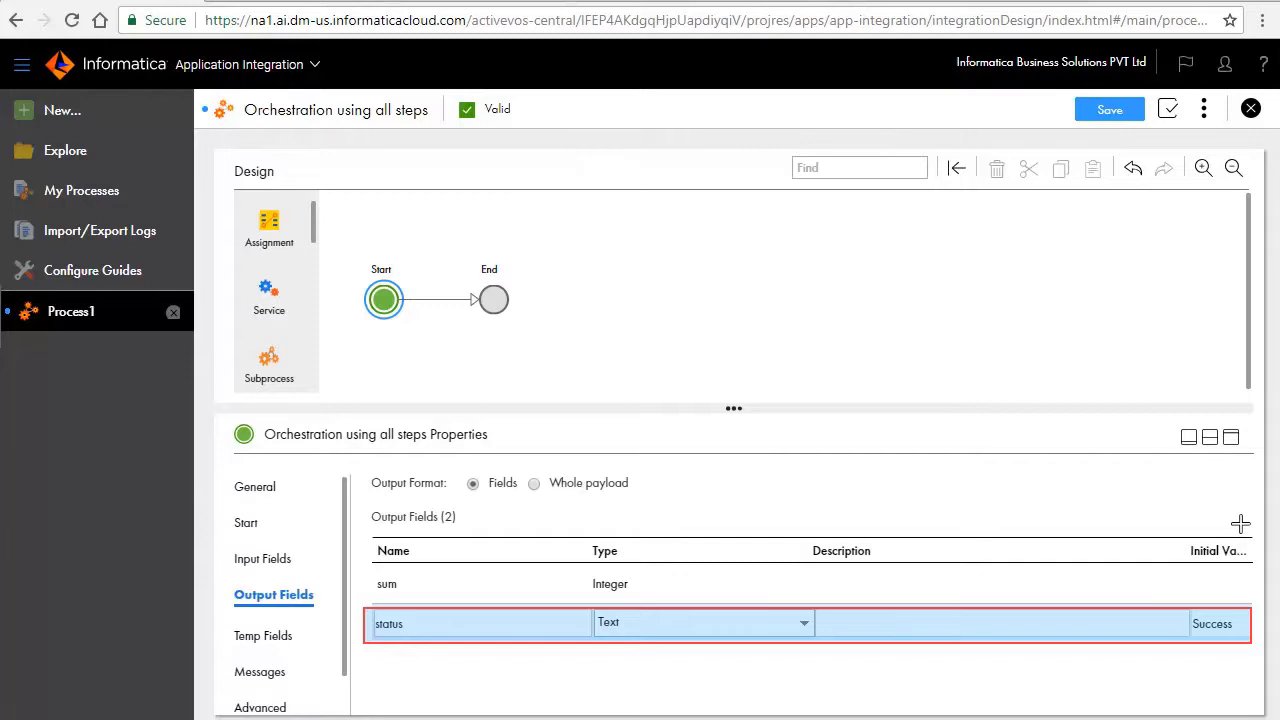
# Add a temporary field named temp_input to the process
pyautogui.click(272, 640)
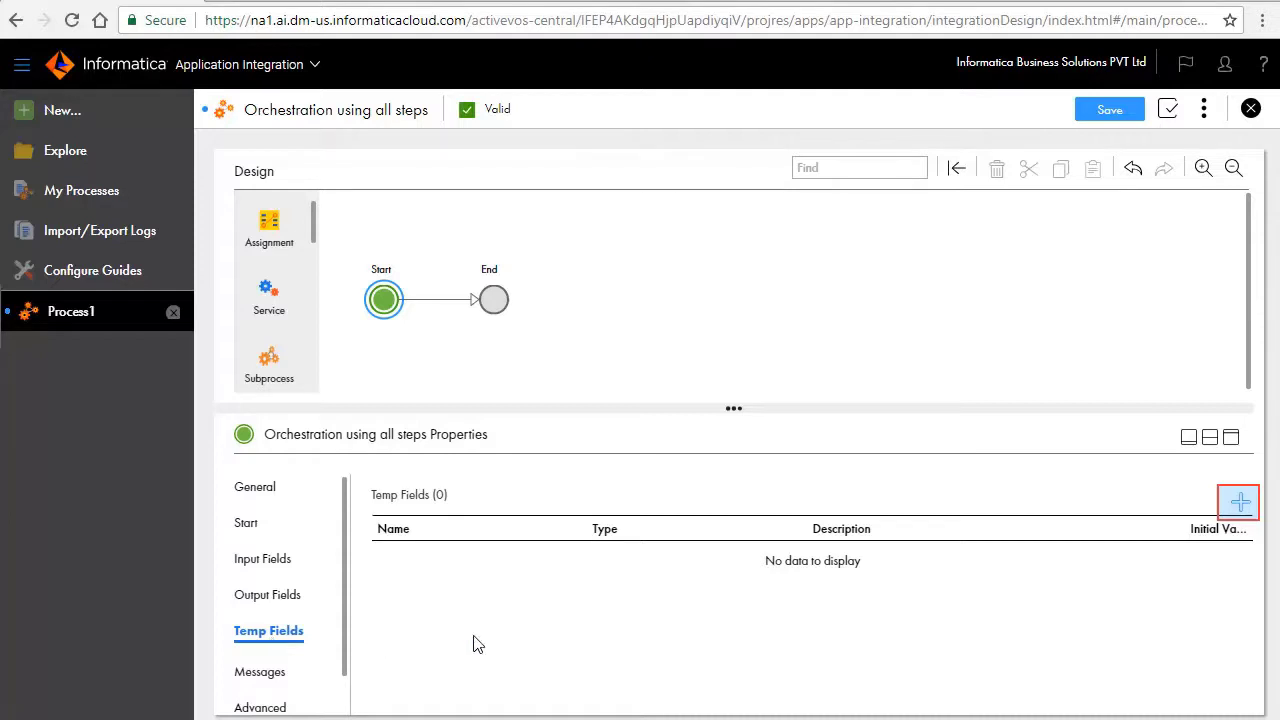
pyautogui.click(1240, 505)
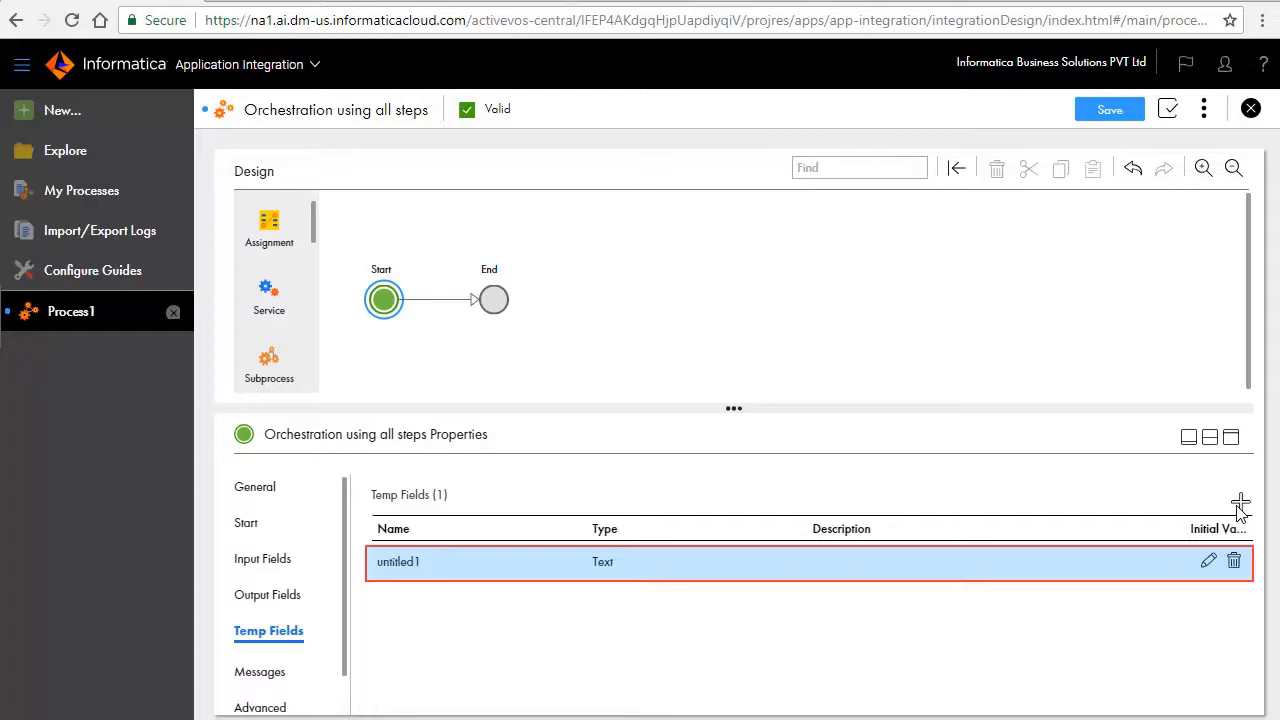
pyautogui.click(417, 564)
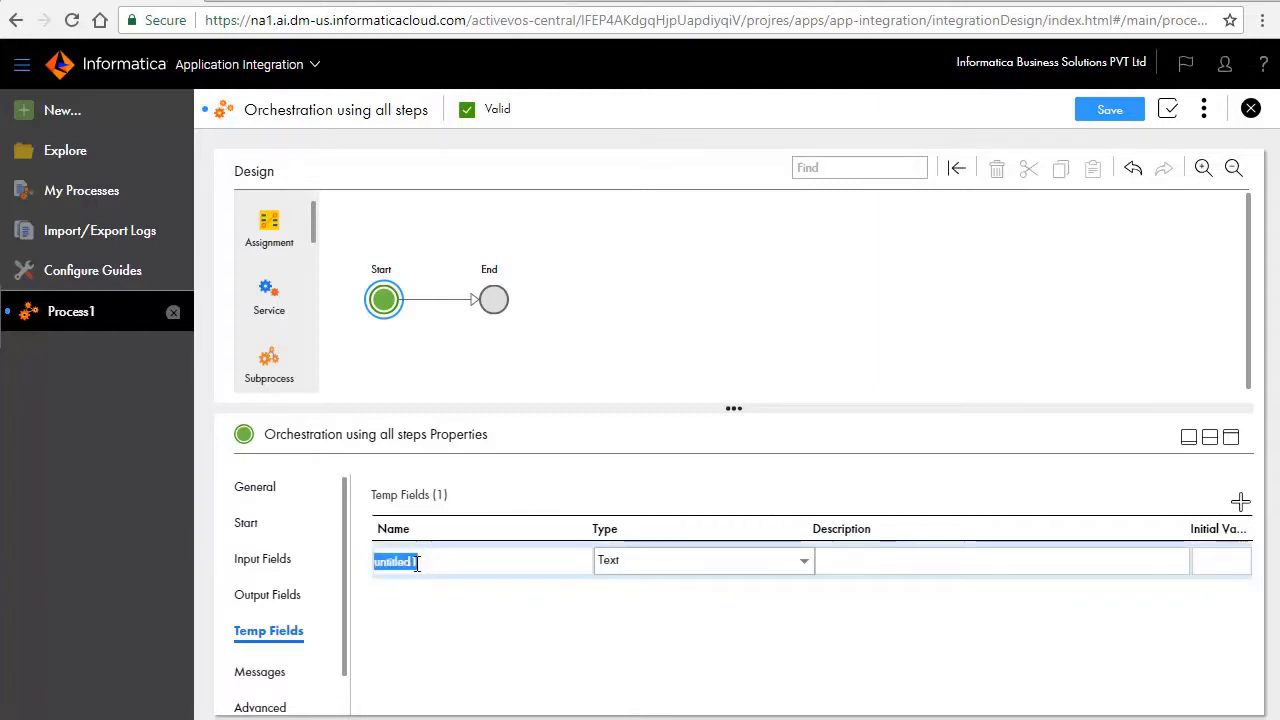
pyautogui.write('temp_input')
# Set the type of temp_input to the connection-defined type Add_AnonymousType from the Calculator-Service-actions connection under Tutorials > Process Designer
pyautogui.click(726, 565)
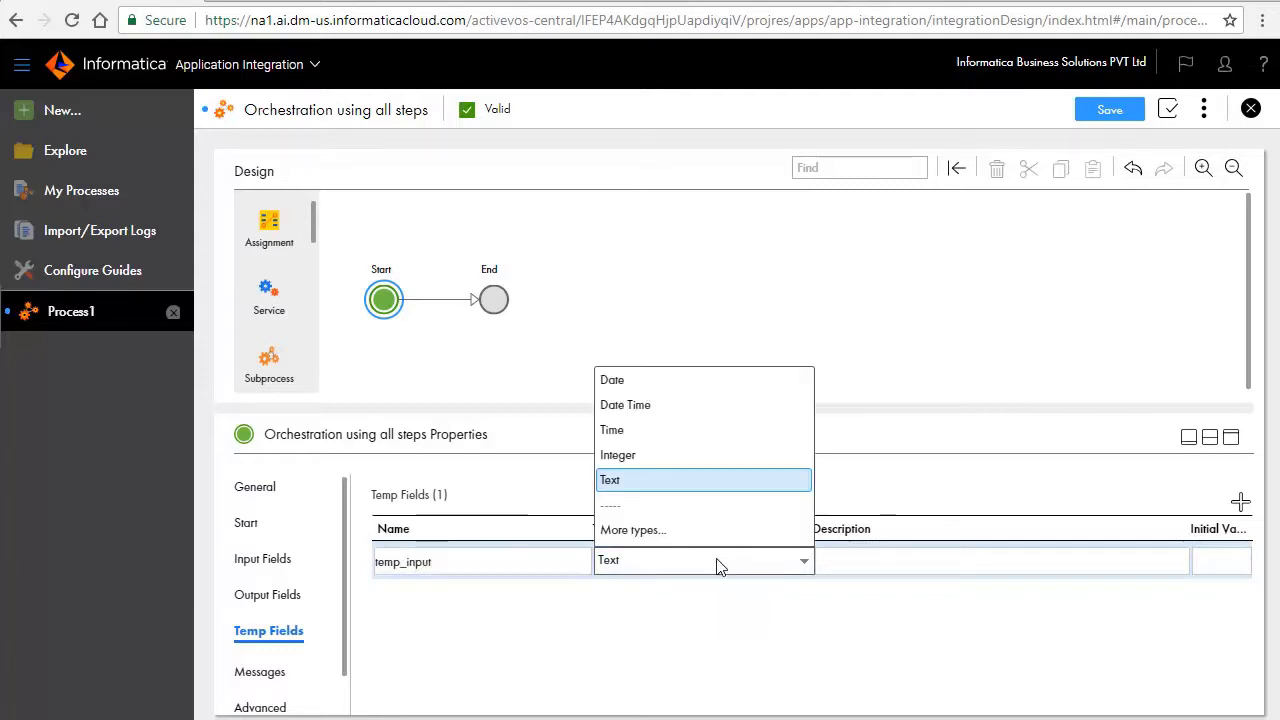
pyautogui.click(697, 533)
pyautogui.click(686, 248)
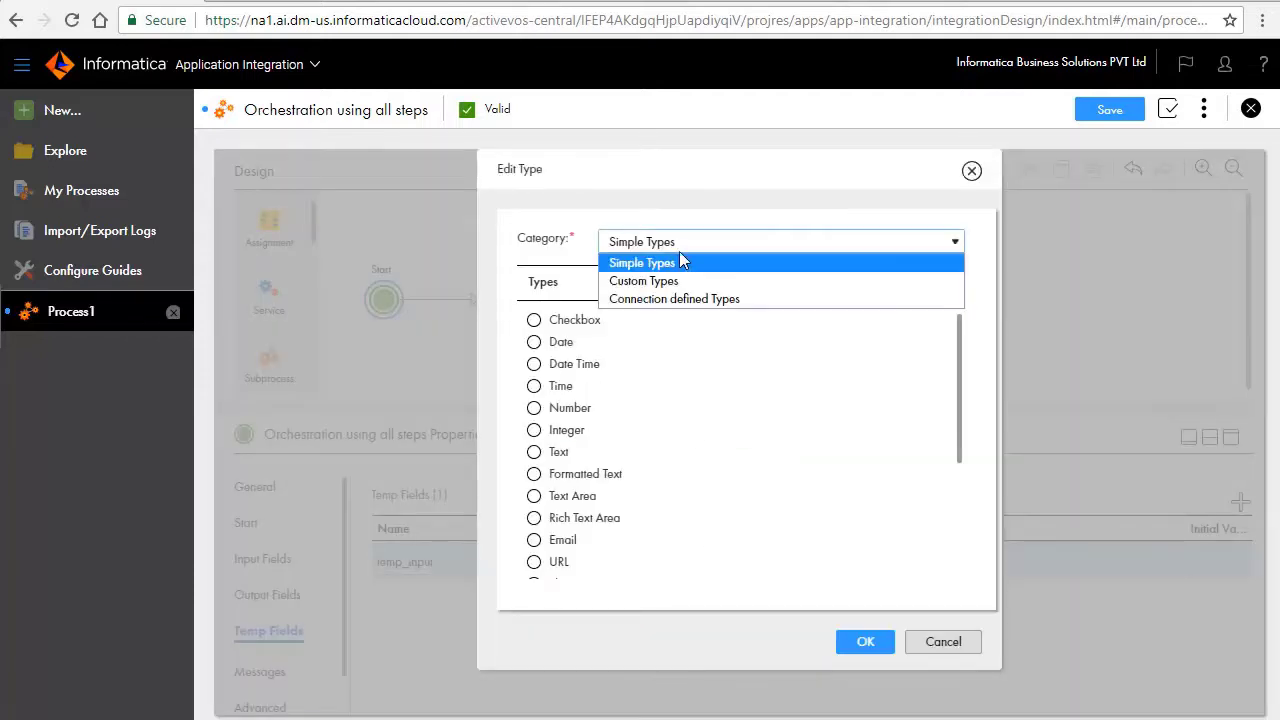
pyautogui.click(667, 299)
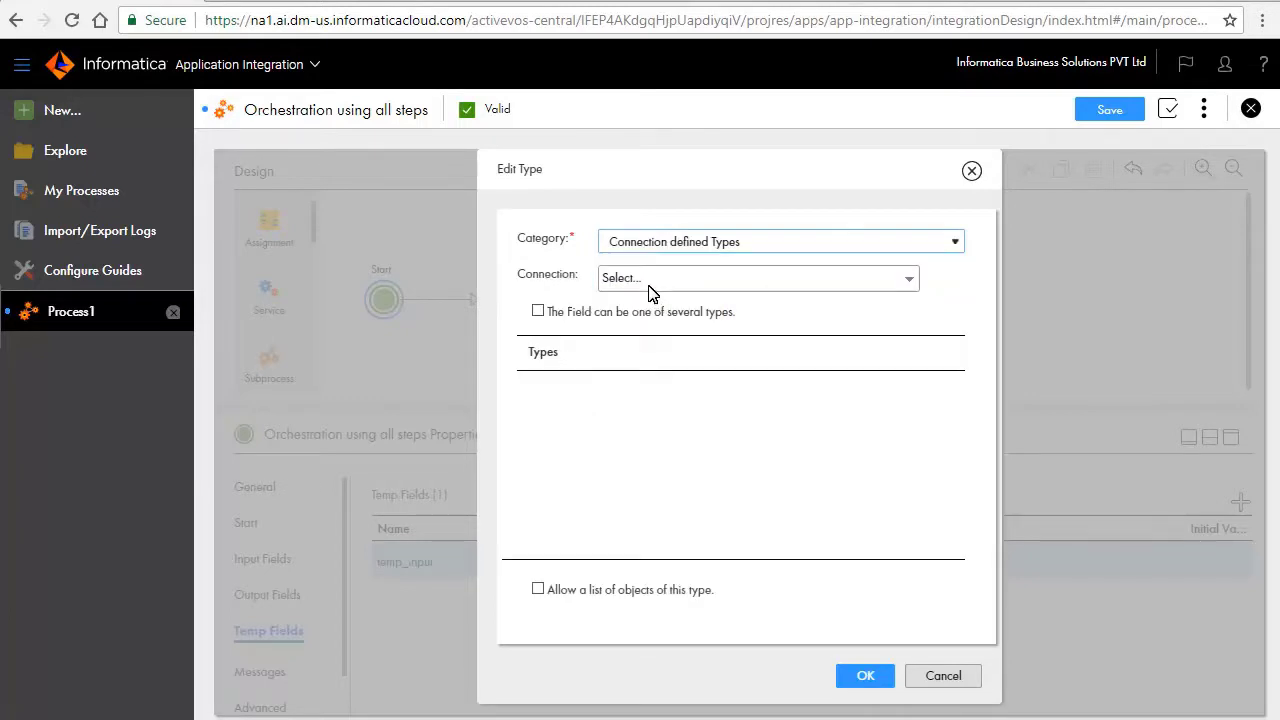
pyautogui.click(648, 290)
pyautogui.click(611, 329)
pyautogui.click(629, 398)
pyautogui.click(680, 420)
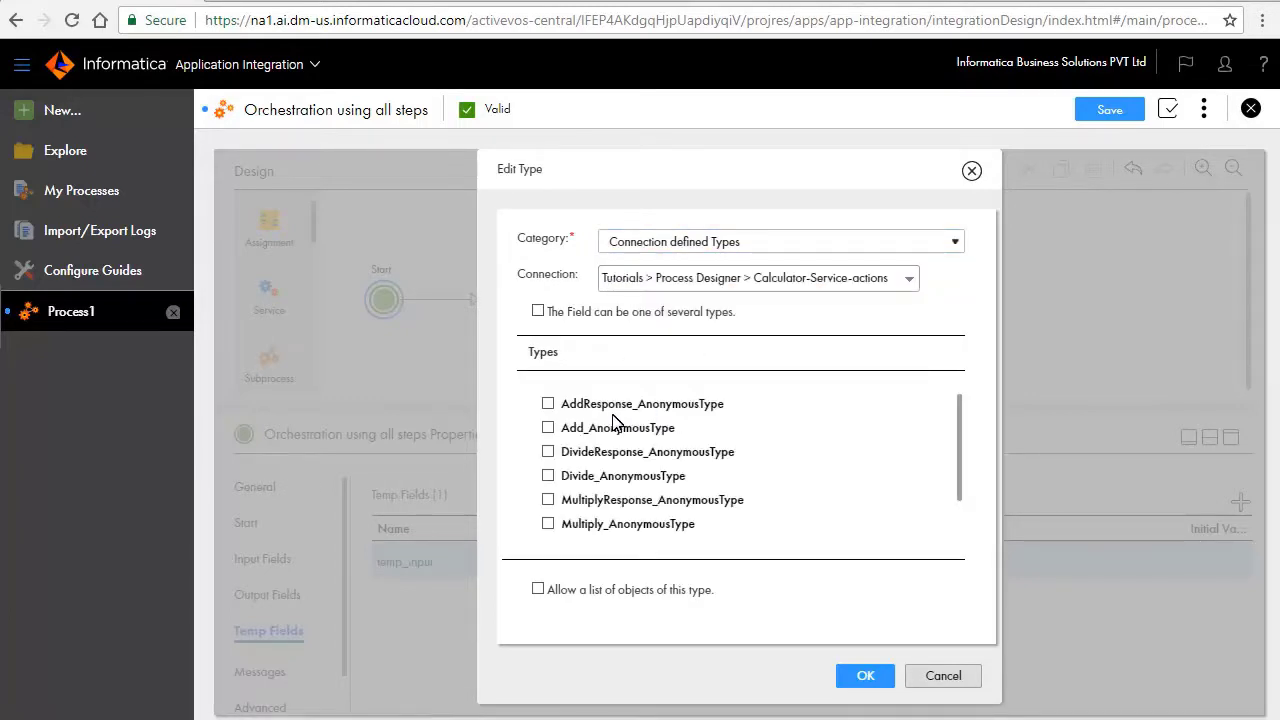
pyautogui.click(548, 428)
pyautogui.click(864, 675)
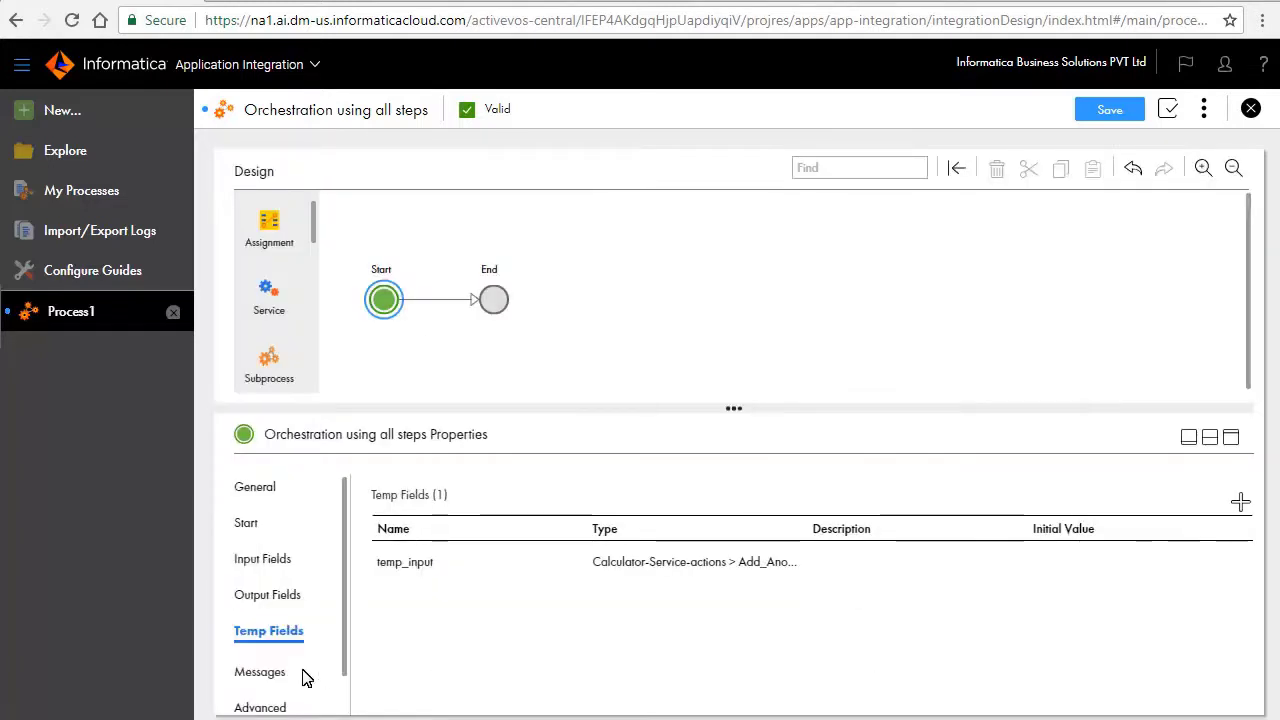
# Check the process's message settings and set its tracing level to Verbose
pyautogui.click(268, 672)
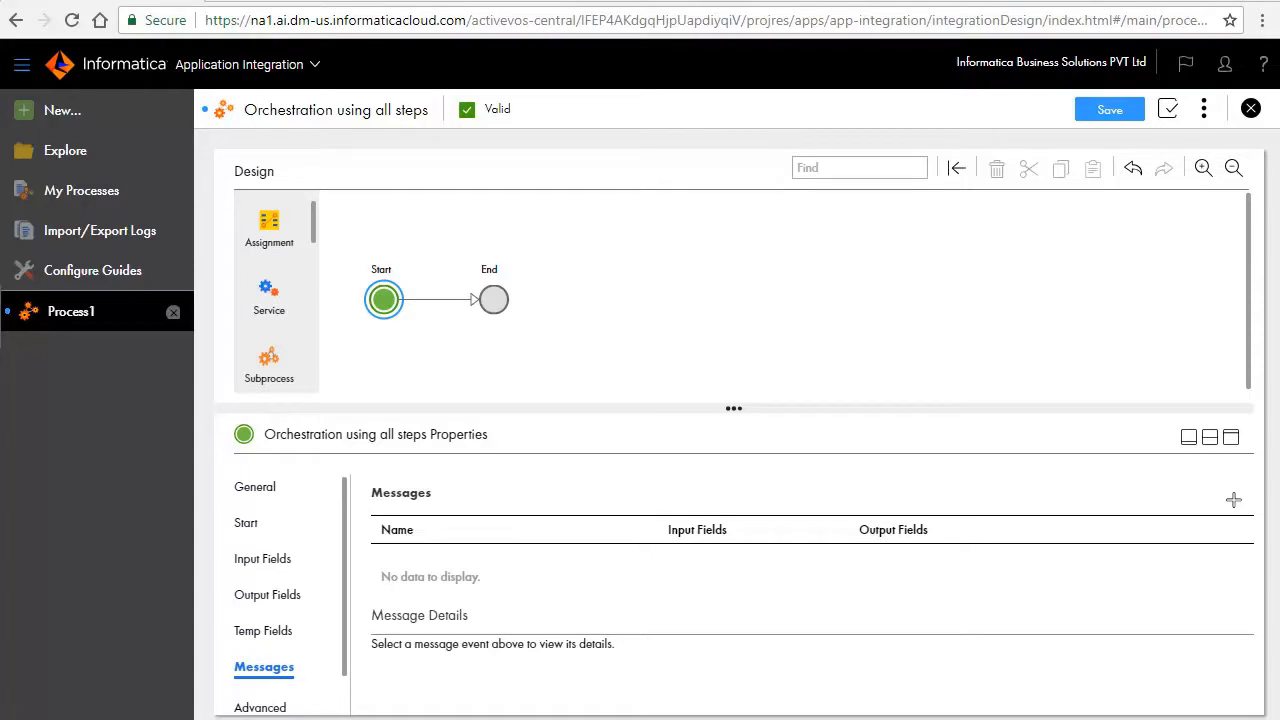
pyautogui.scroll(-1, 274, 671)
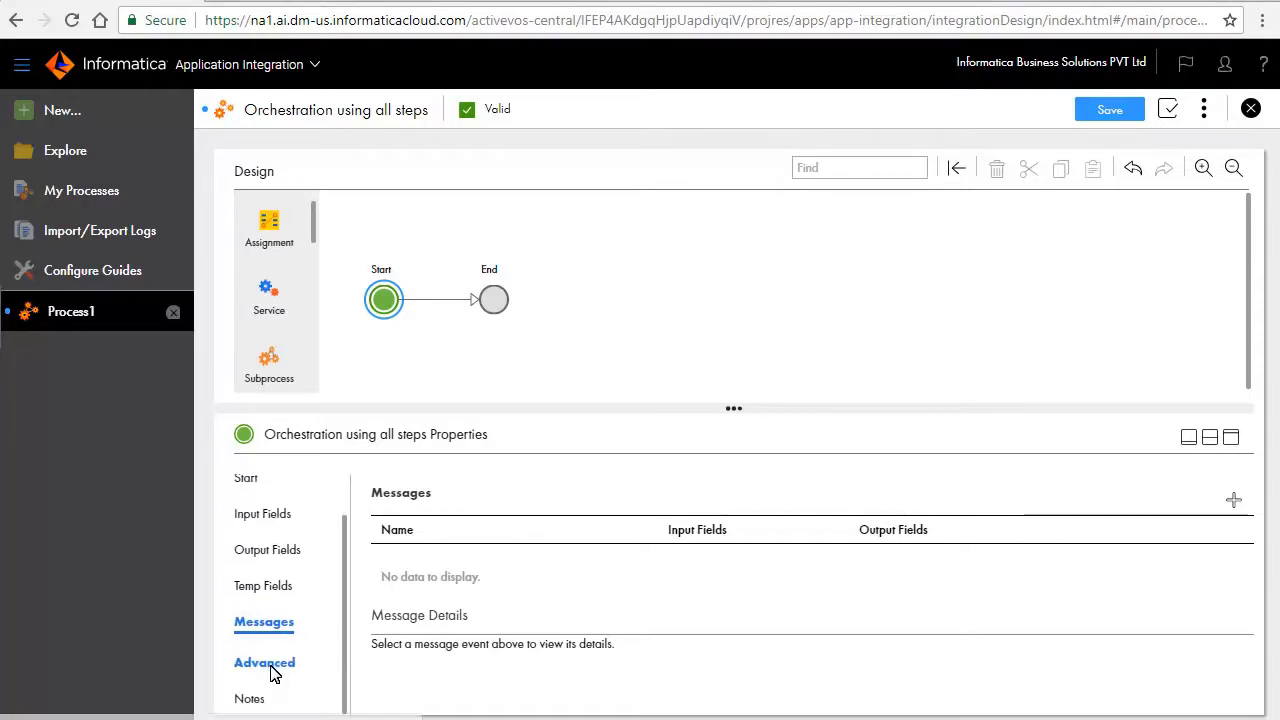
pyautogui.click(283, 664)
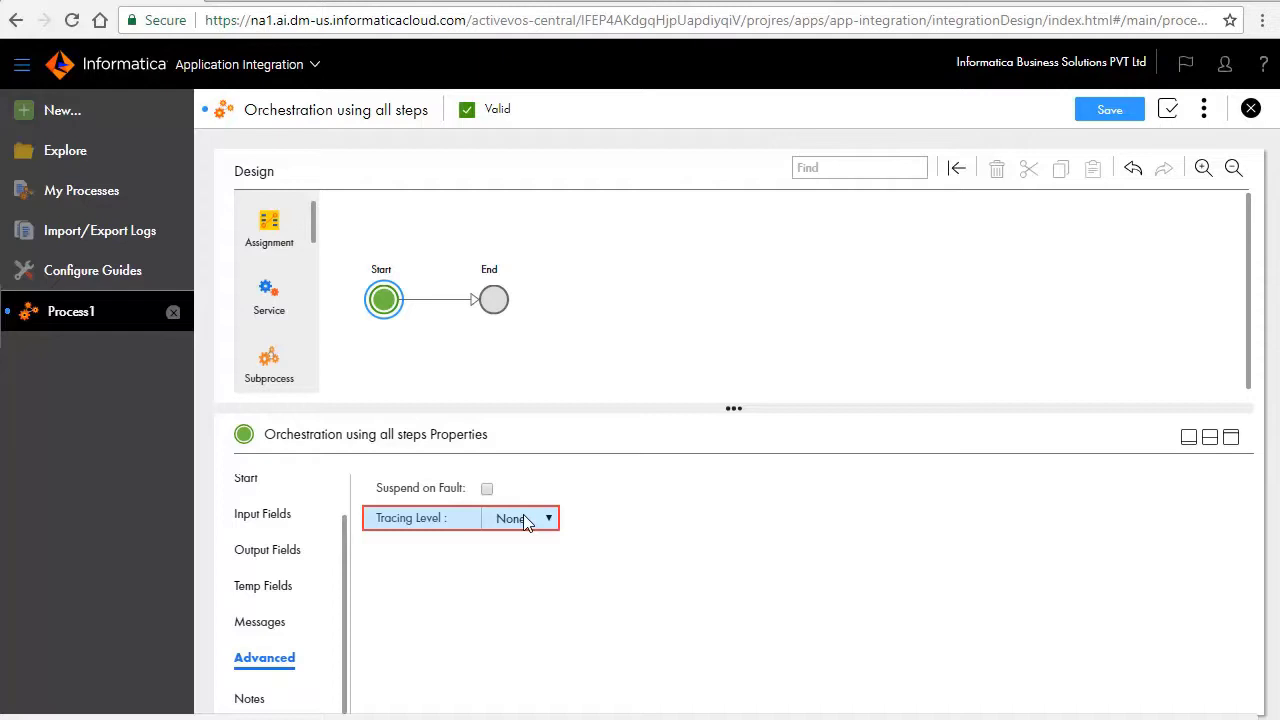
pyautogui.click(527, 519)
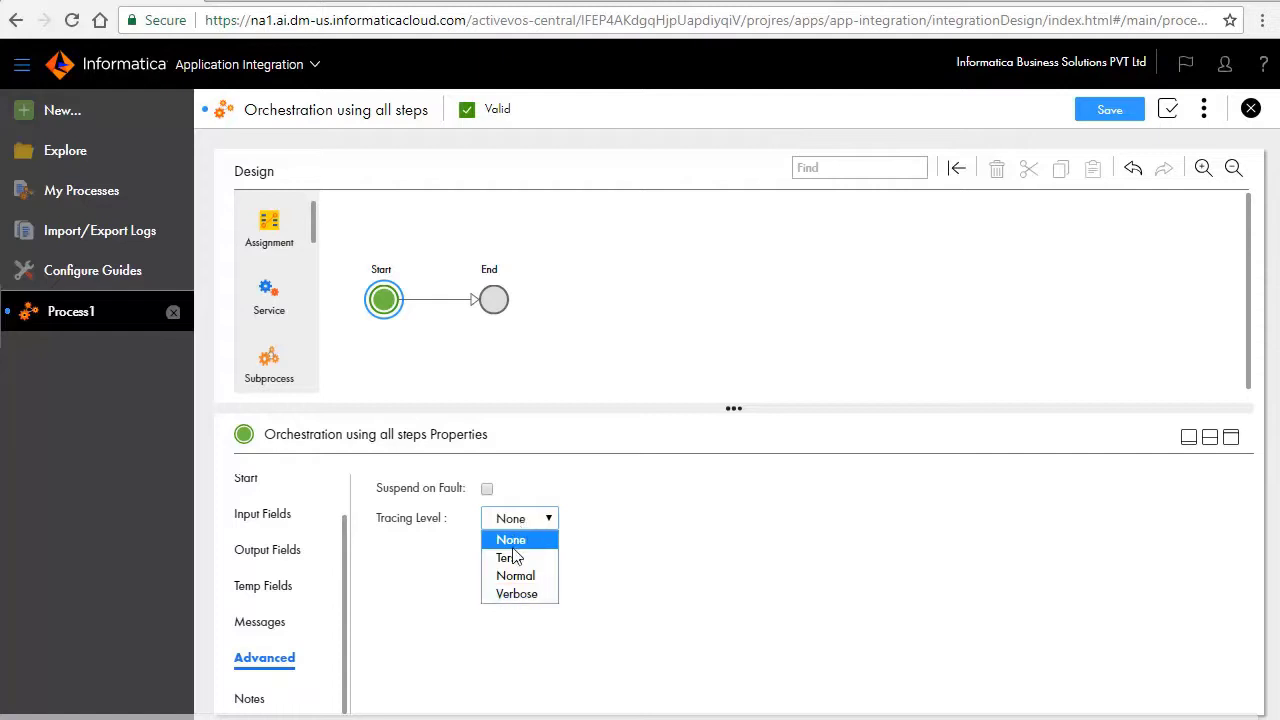
pyautogui.click(517, 594)
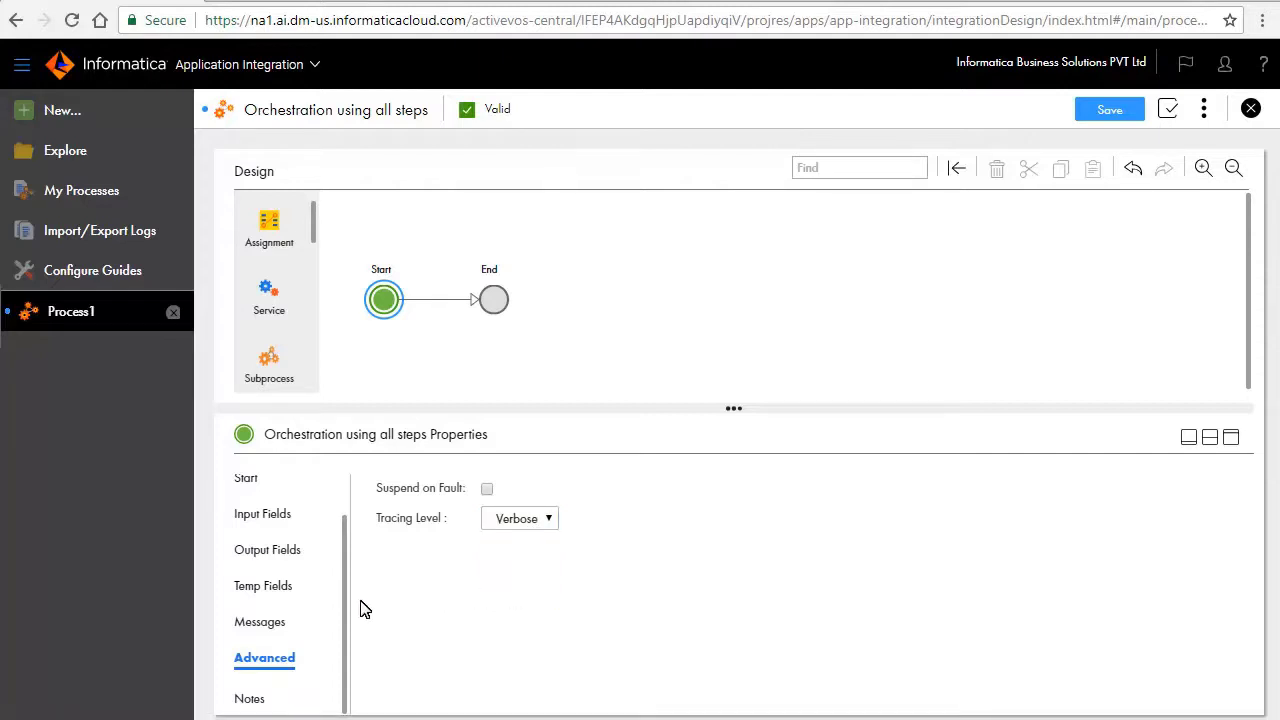
# Add the process note "Please perform test validation before deploying to production." and save the process
pyautogui.click(248, 697)
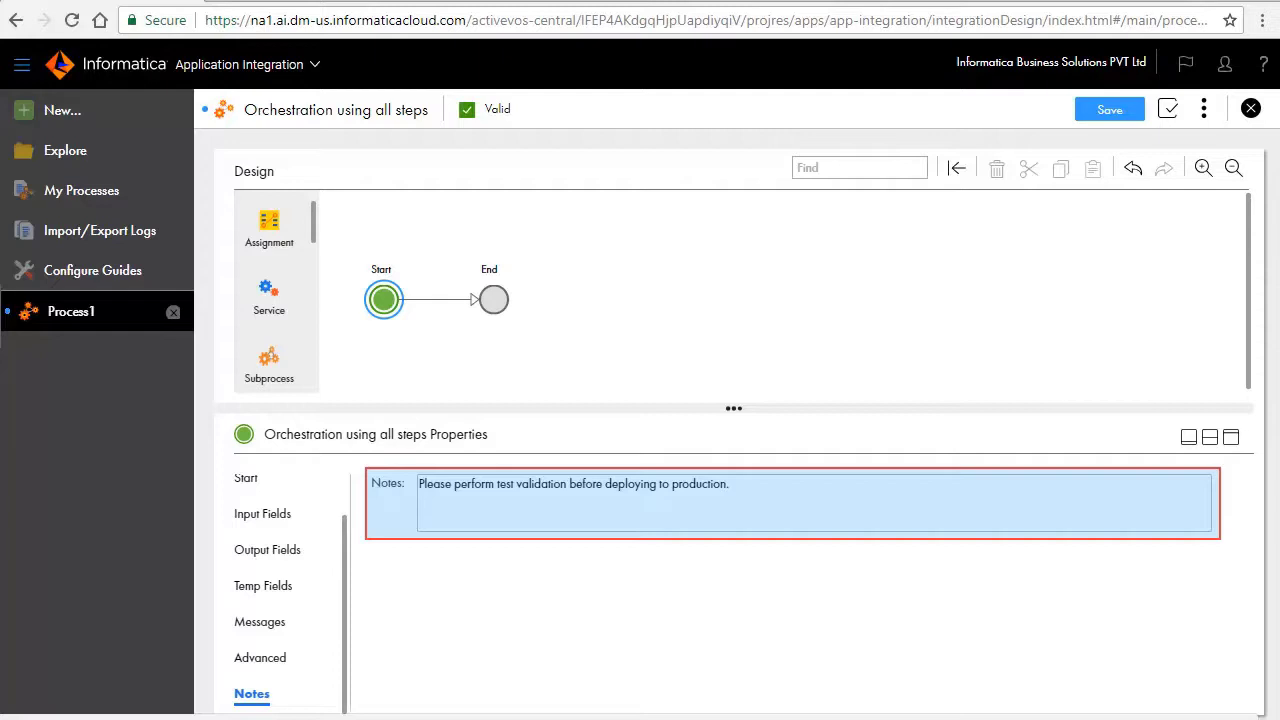
pyautogui.click(1113, 114)
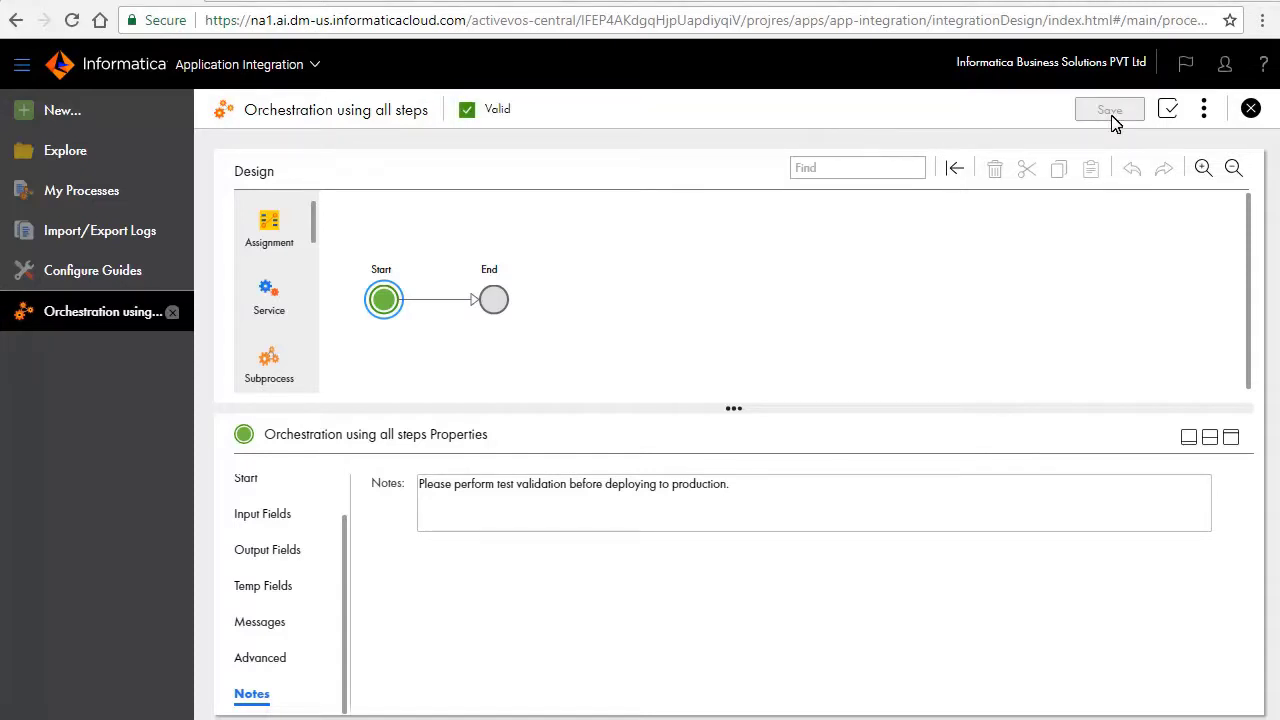
# Insert a Service step between Start and End and open its general properties
pyautogui.click(435, 300)
pyautogui.click(600, 298)
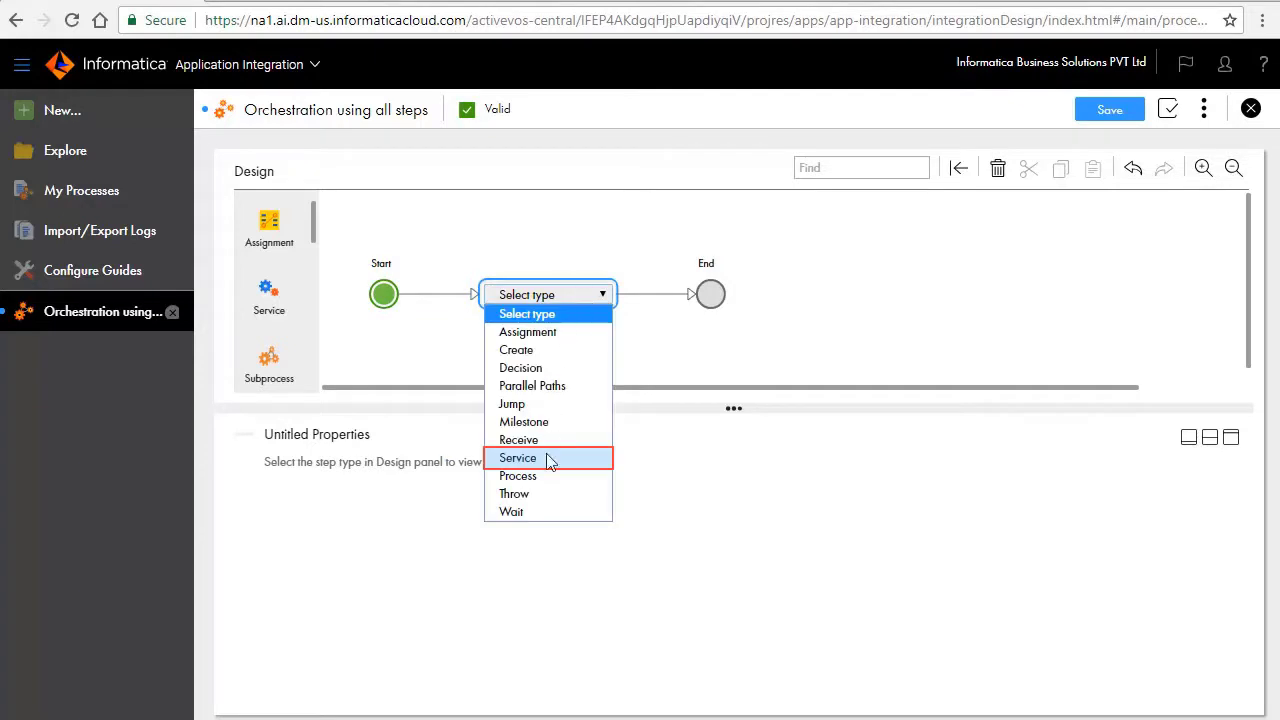
pyautogui.click(548, 455)
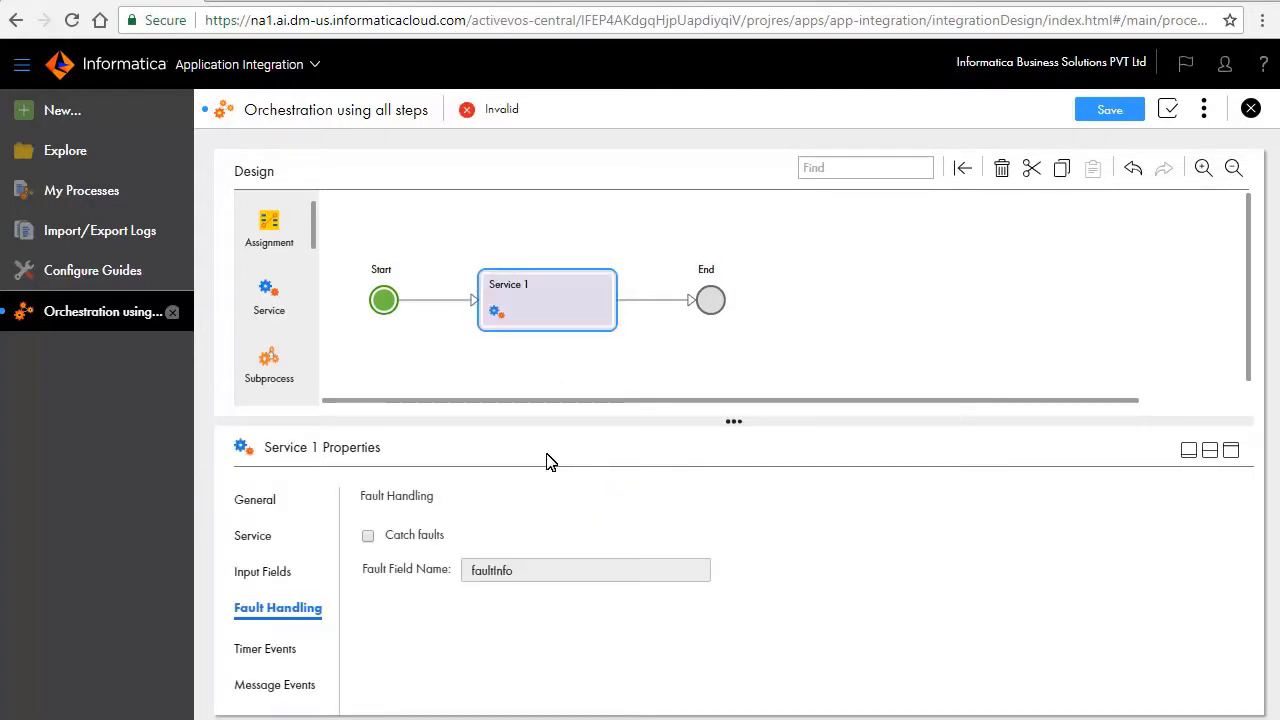
pyautogui.click(260, 502)
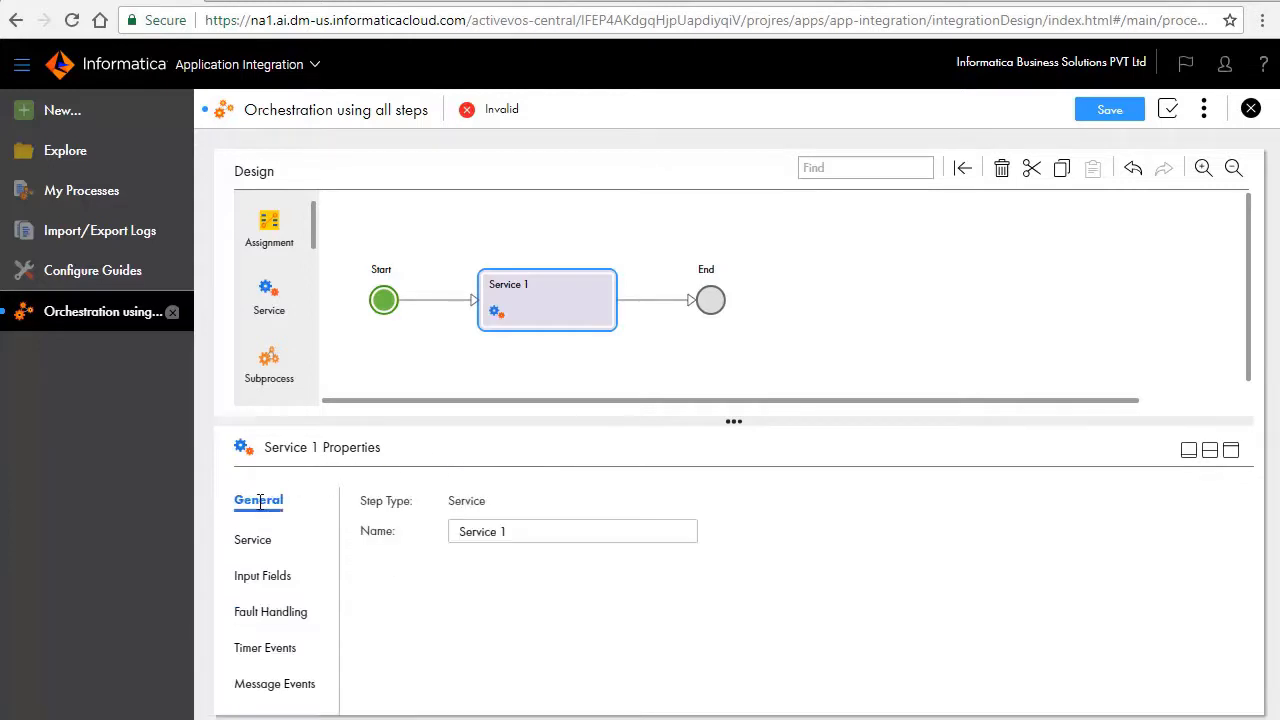
# Rename the Service step between Start and End to "Add"
pyautogui.tripleClick(488, 528)
pyautogui.write('A')
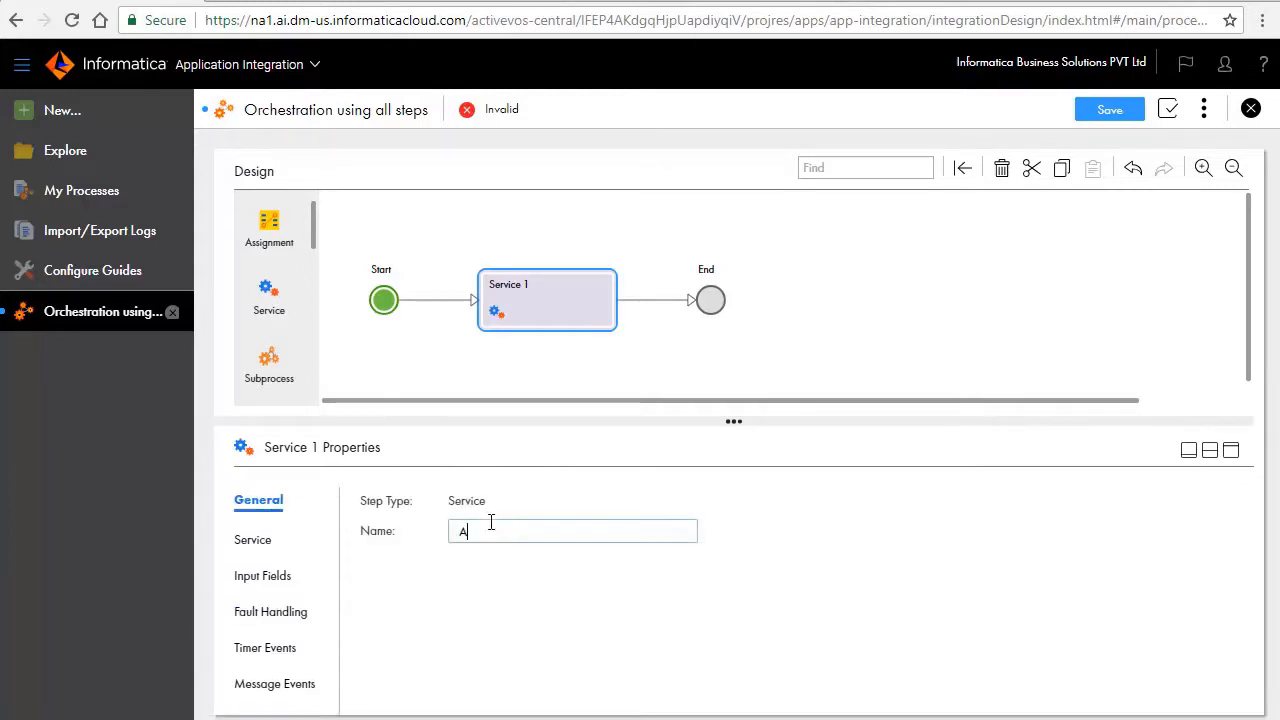
pyautogui.write('dd')
pyautogui.press('Return')
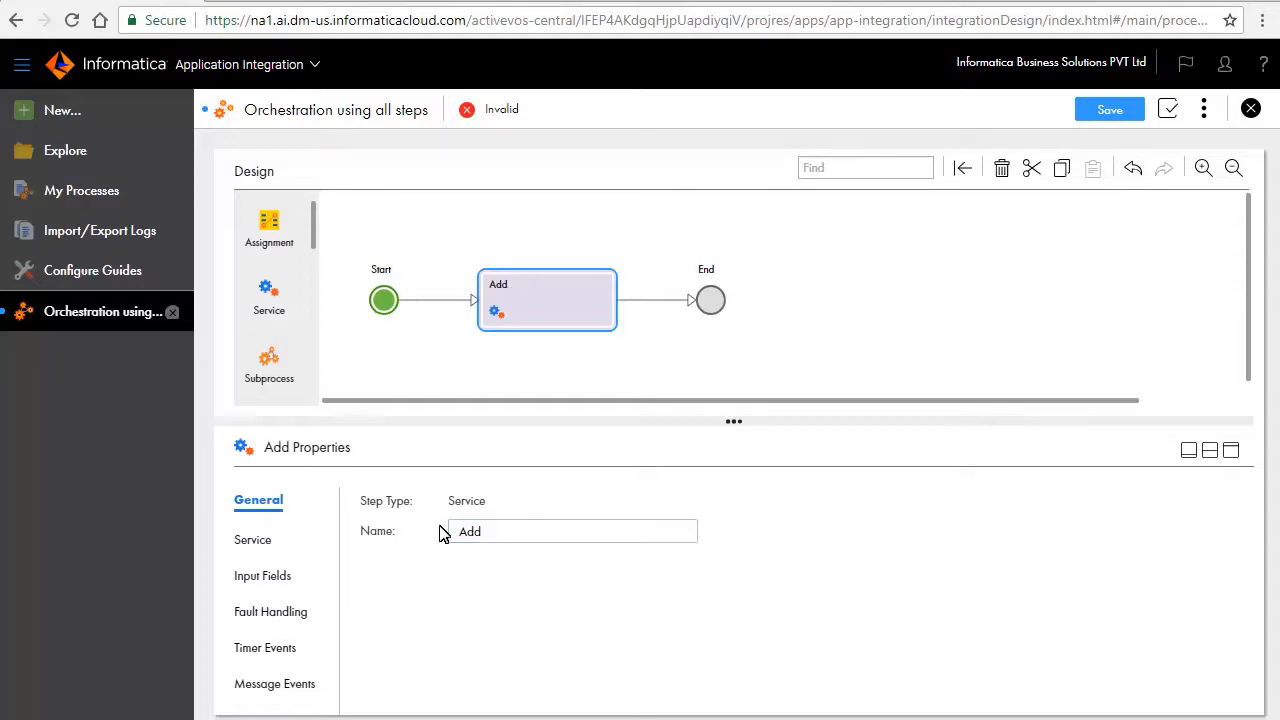
# Set the Add step's service type to Connection, using Tutorials > Process Designer > Calculator-Service-actions with its Add action
pyautogui.click(255, 537)
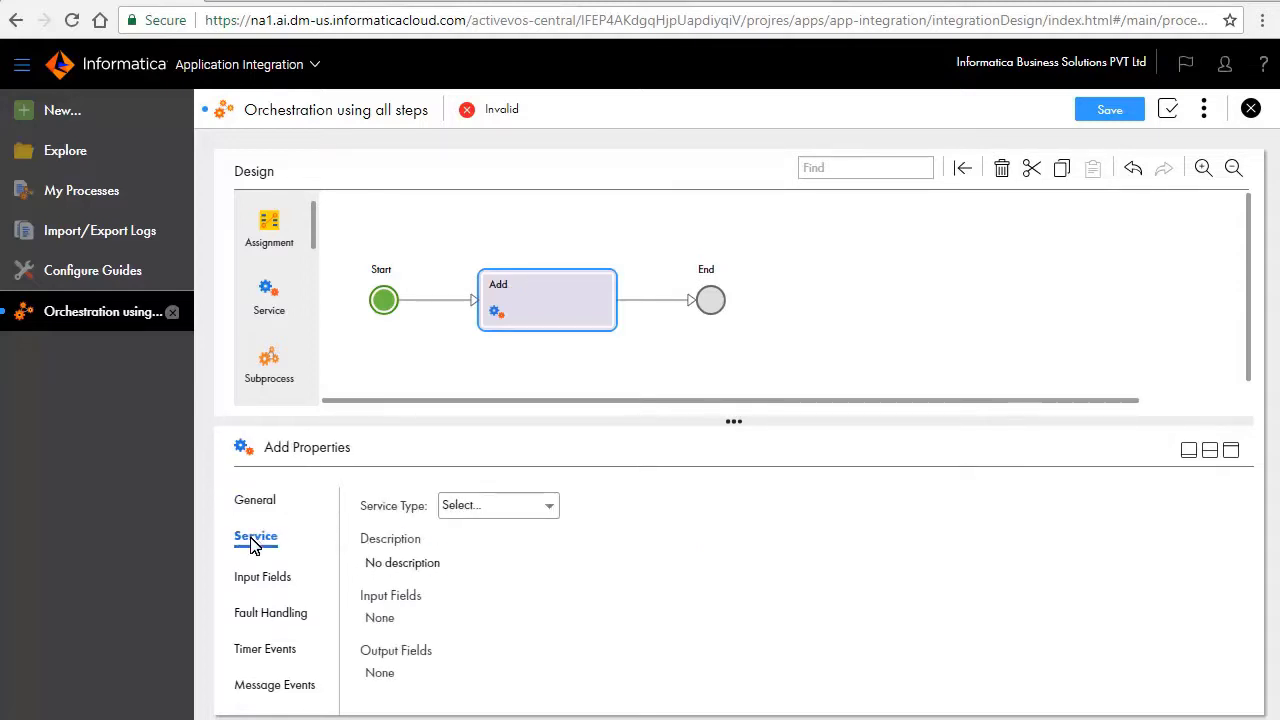
pyautogui.click(489, 510)
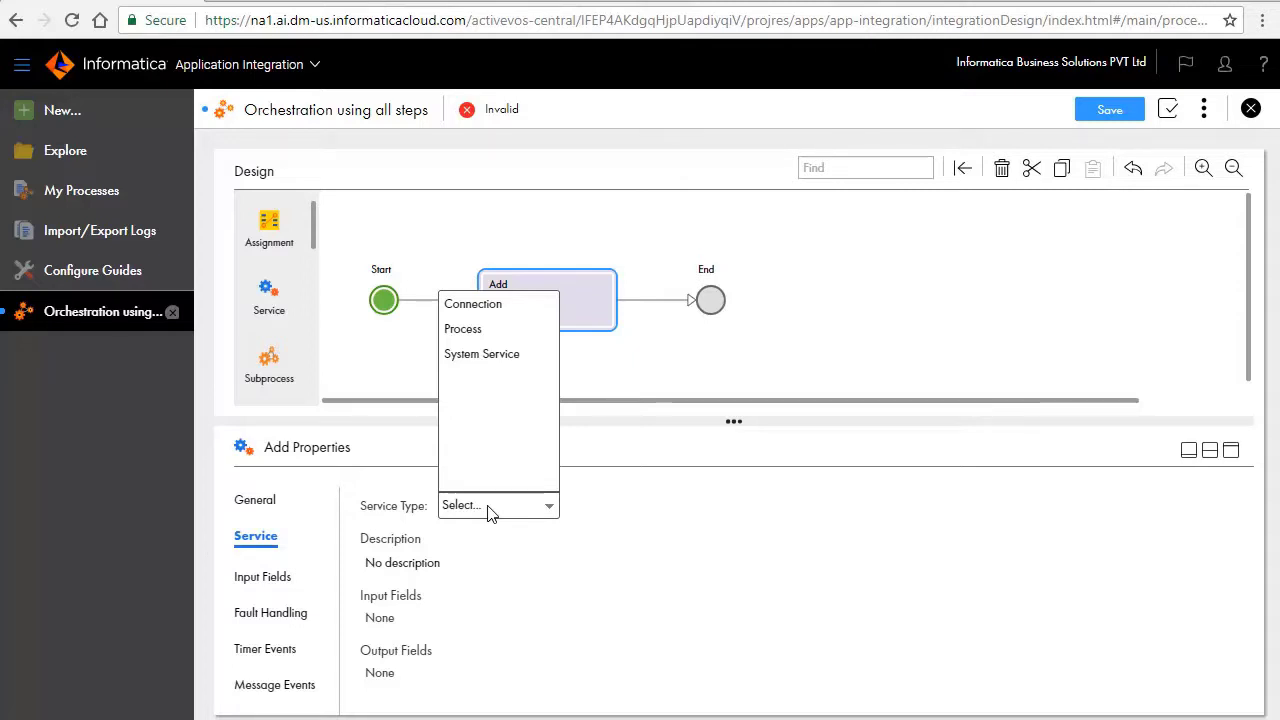
pyautogui.click(496, 306)
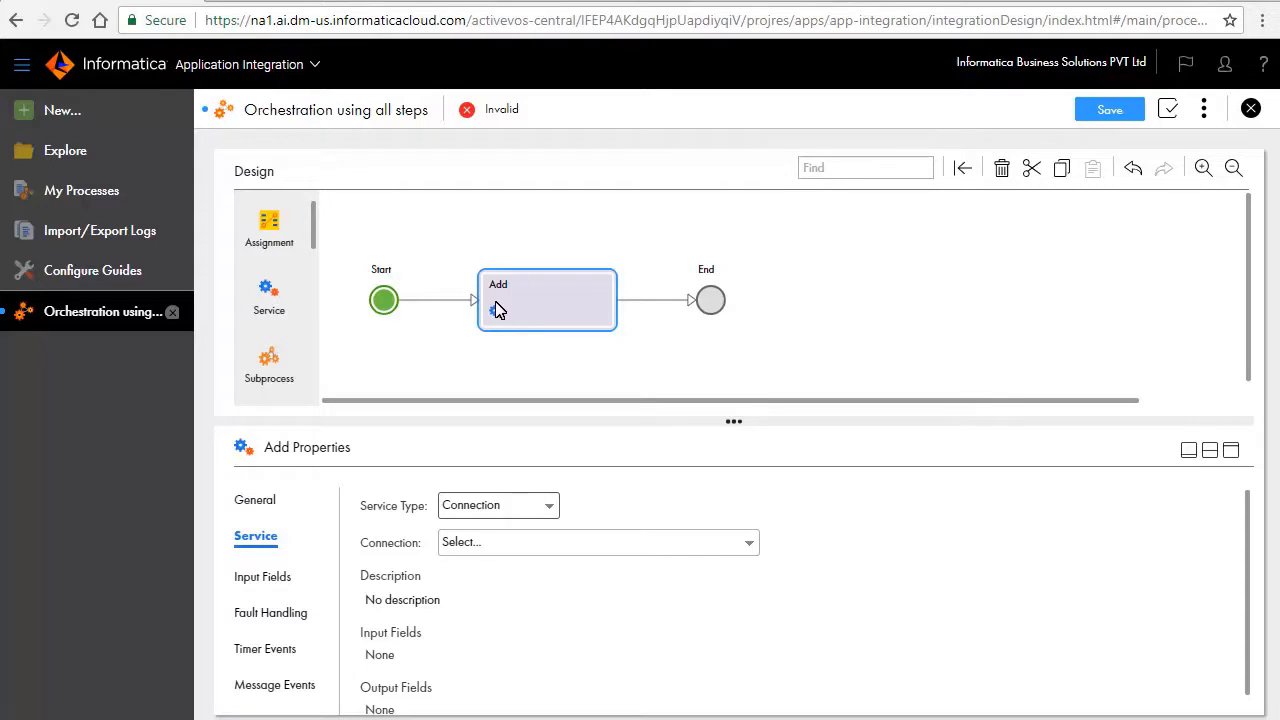
pyautogui.click(486, 544)
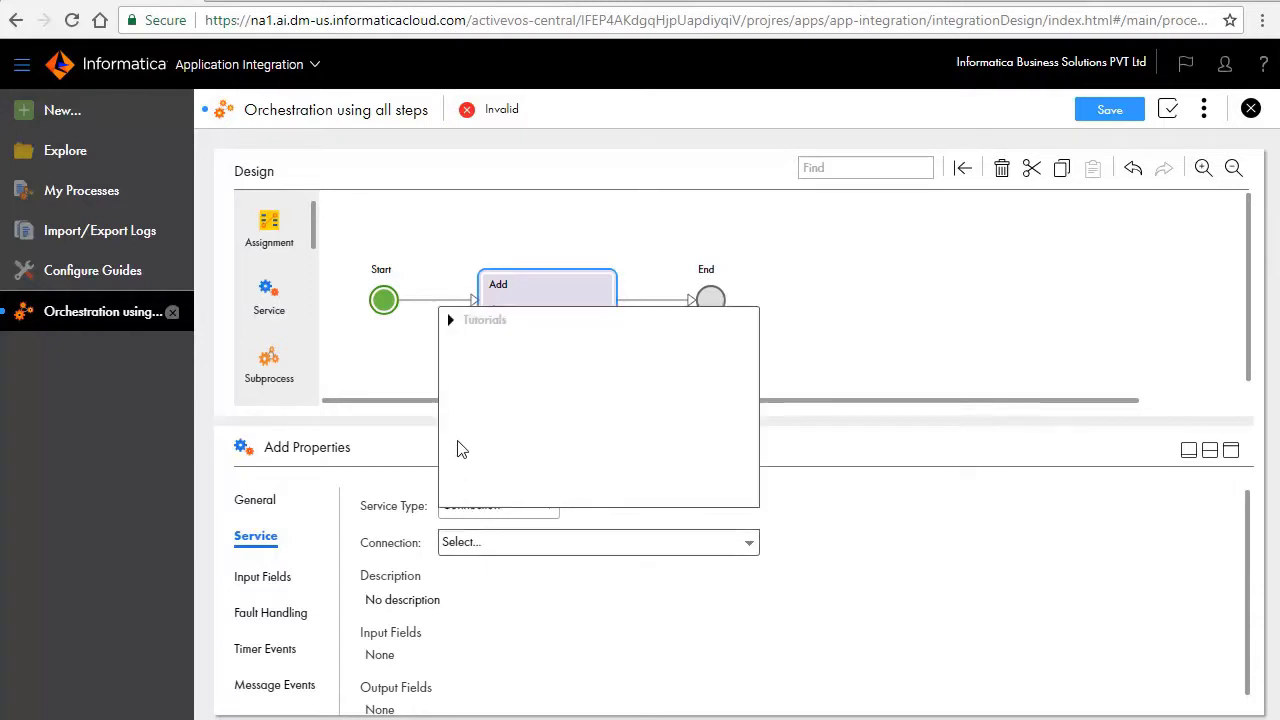
pyautogui.click(451, 321)
pyautogui.click(467, 388)
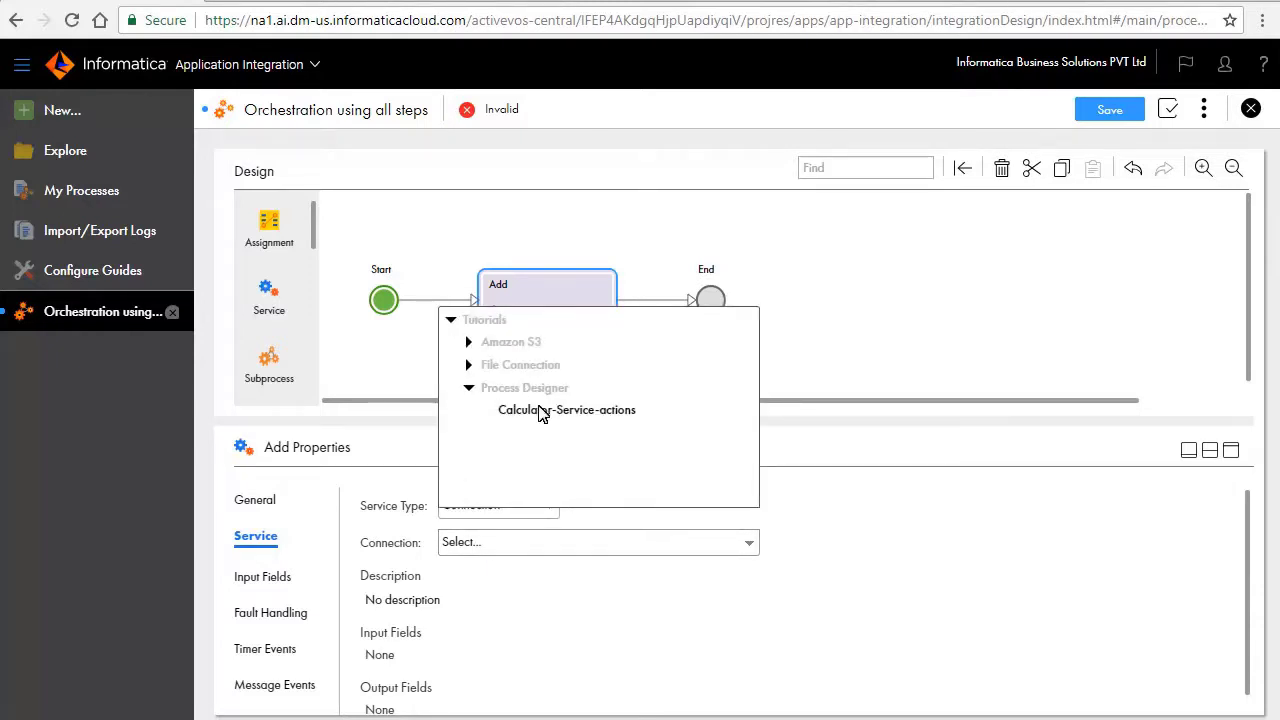
pyautogui.click(540, 410)
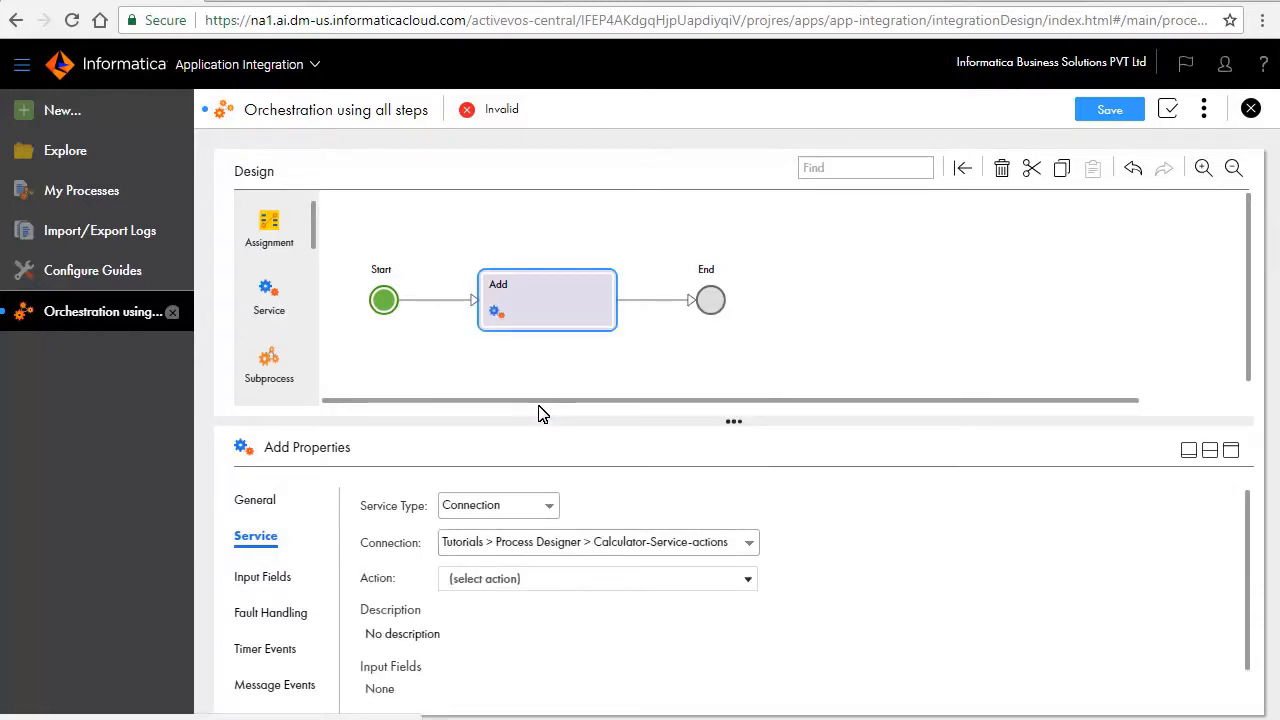
pyautogui.click(651, 580)
pyautogui.click(497, 440)
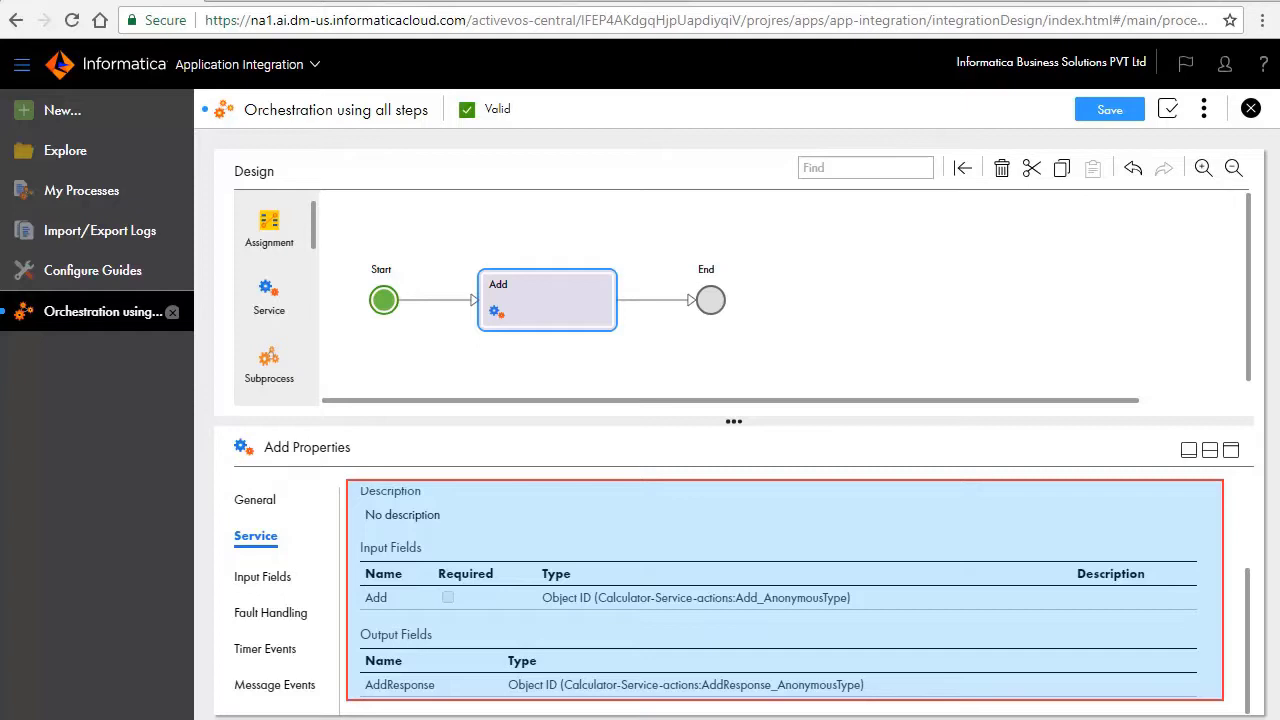
# Add the input field Add to the Add step and define its value with a Formula
pyautogui.click(268, 580)
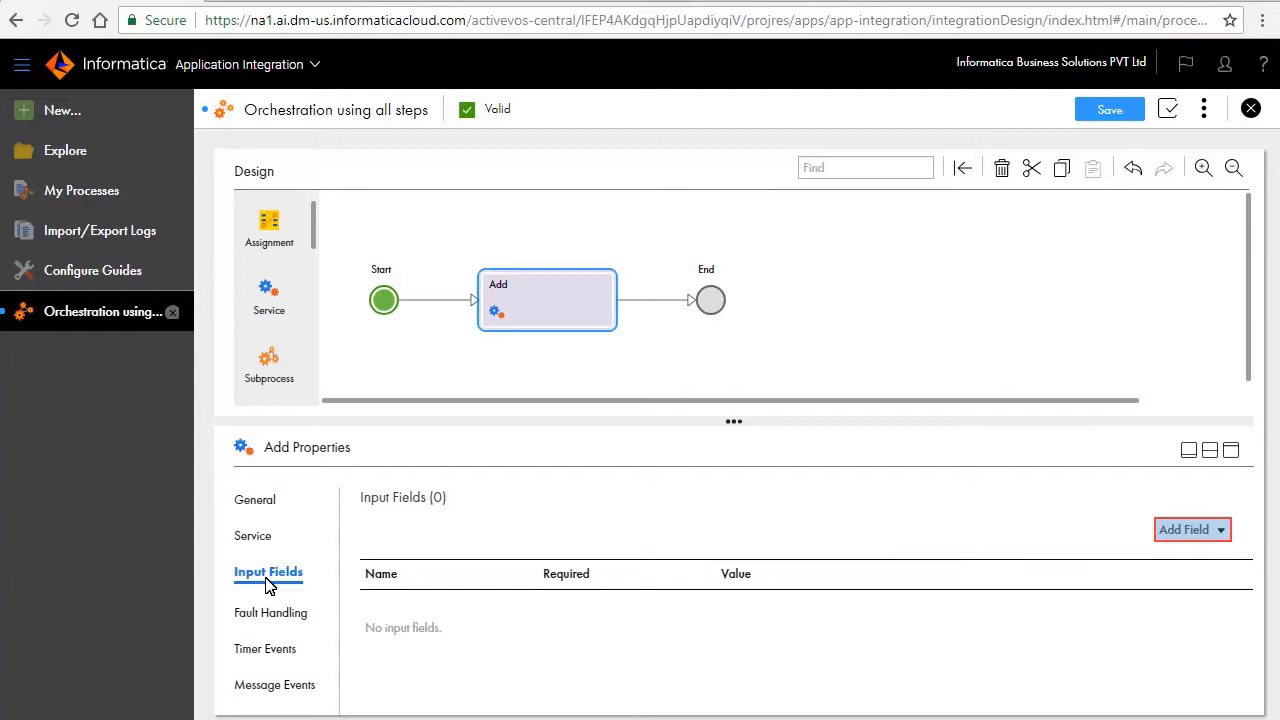
pyautogui.click(1166, 530)
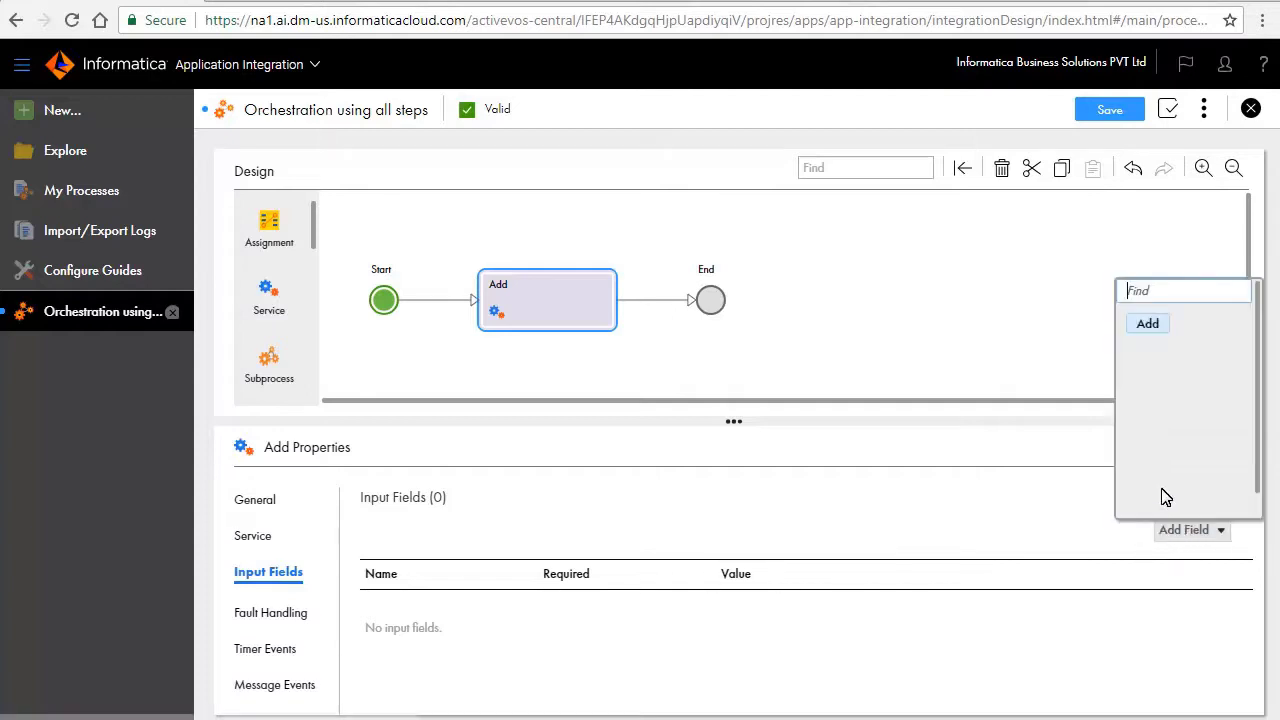
pyautogui.click(1147, 324)
pyautogui.click(873, 614)
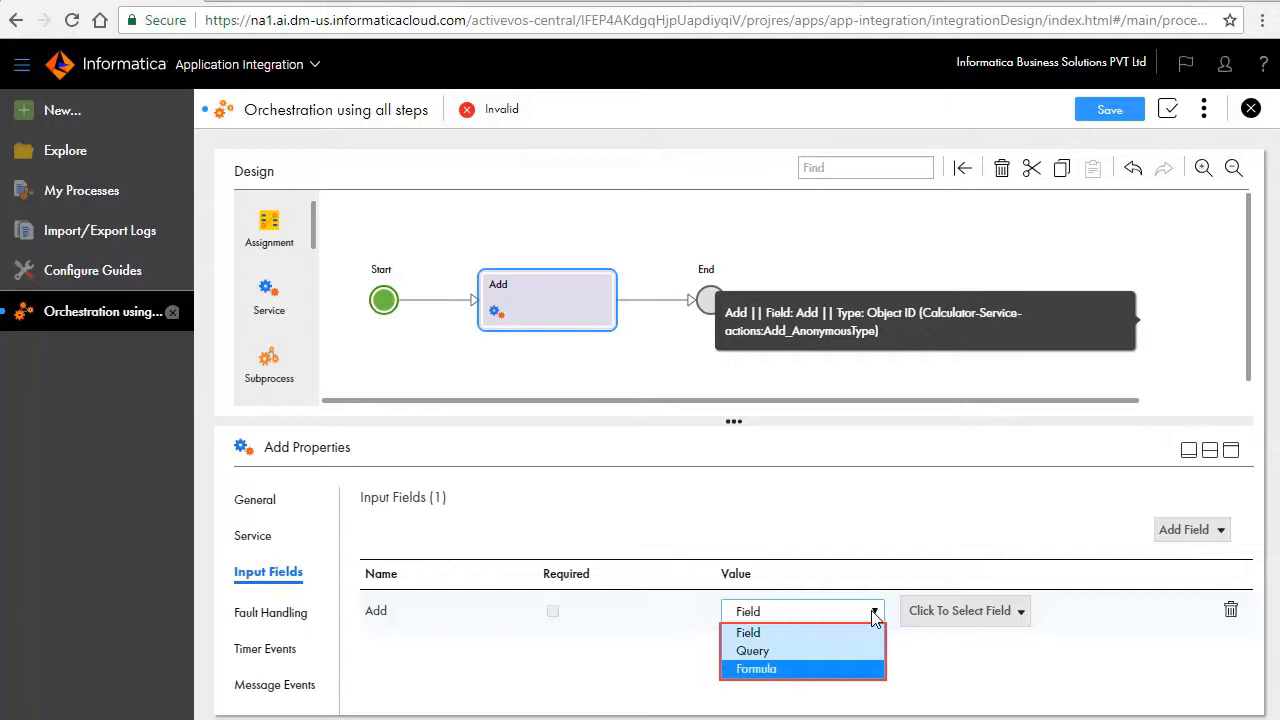
pyautogui.click(786, 669)
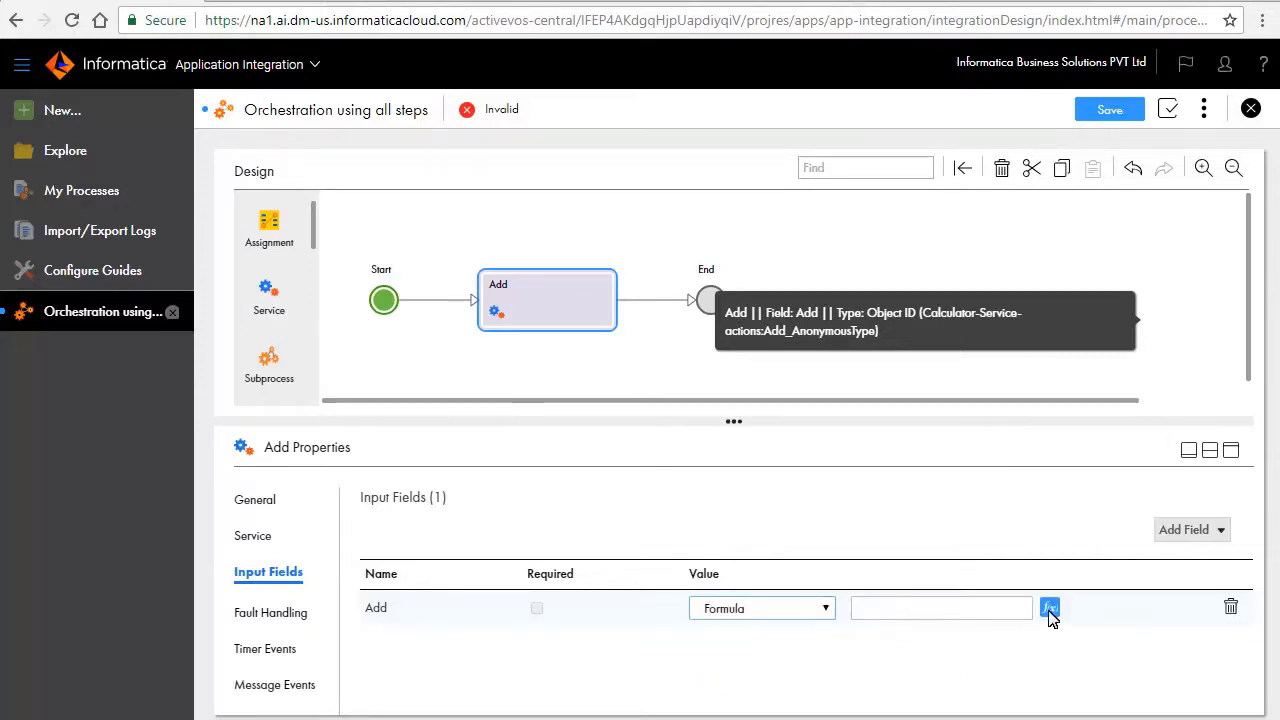
pyautogui.click(1050, 608)
pyautogui.click(1122, 677)
# Turn on Catch faults for the Add step, check its timer and message events, and save the process
pyautogui.click(248, 614)
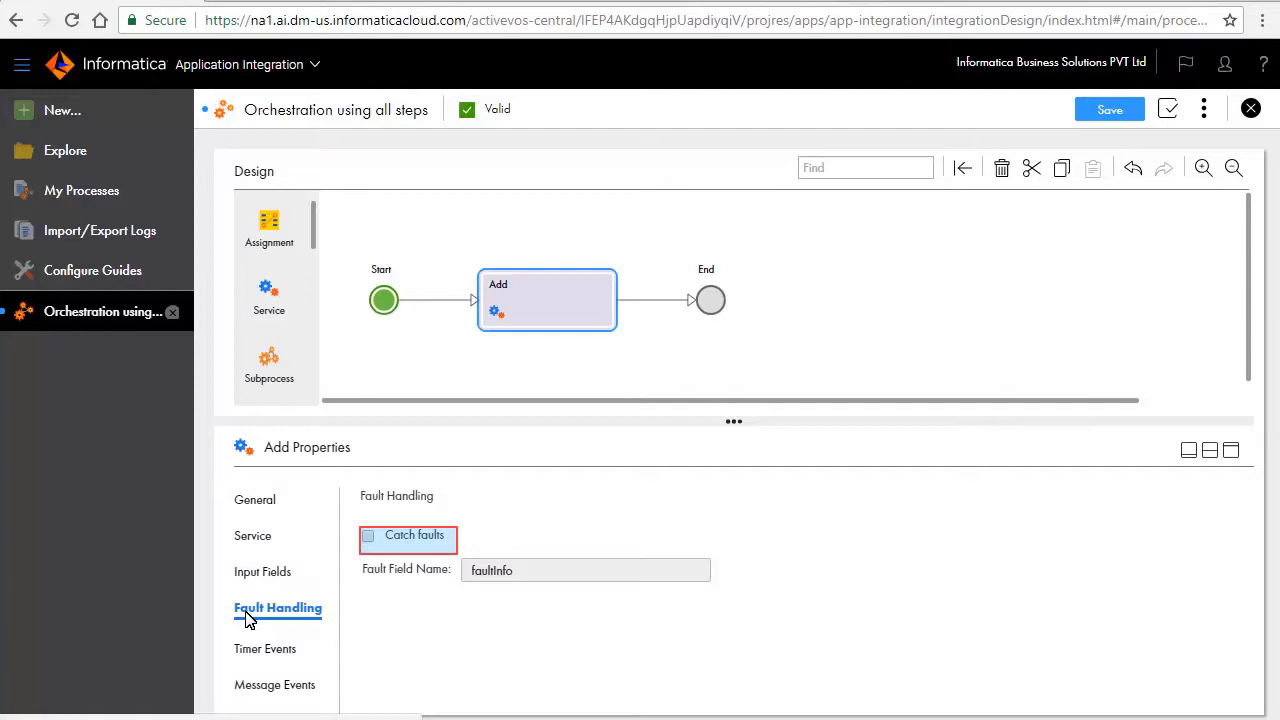
pyautogui.click(368, 536)
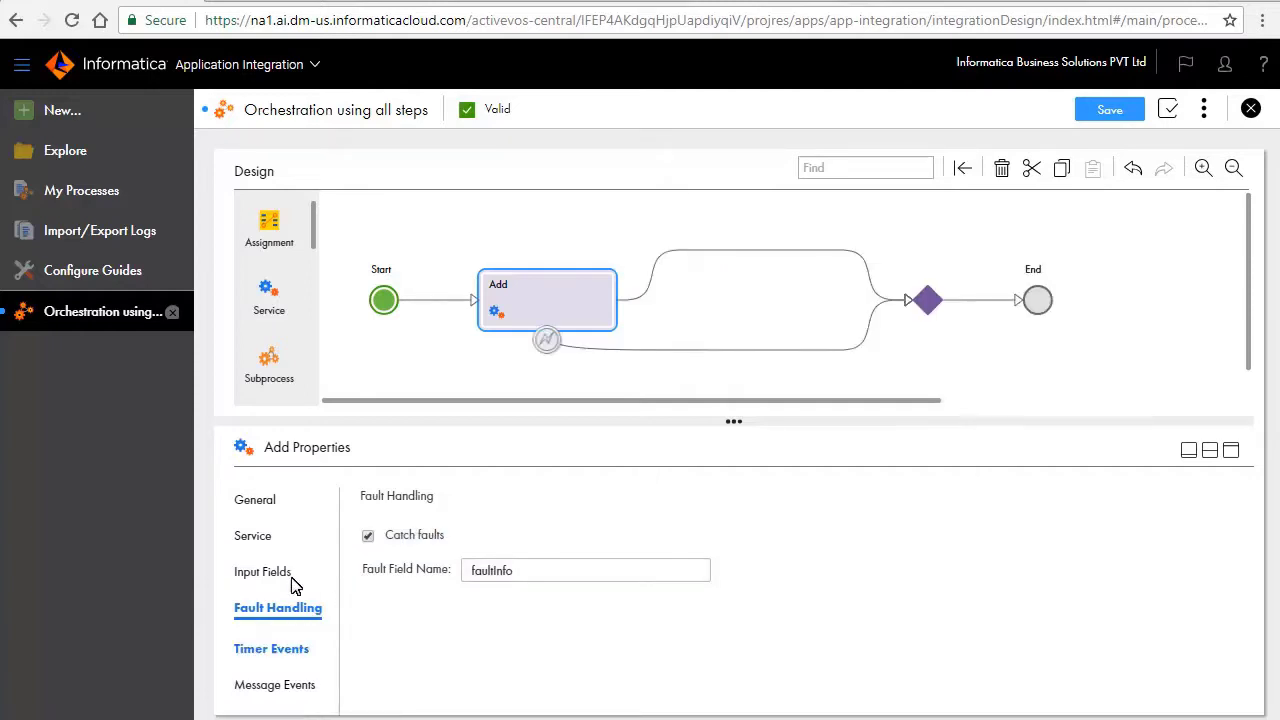
pyautogui.click(278, 652)
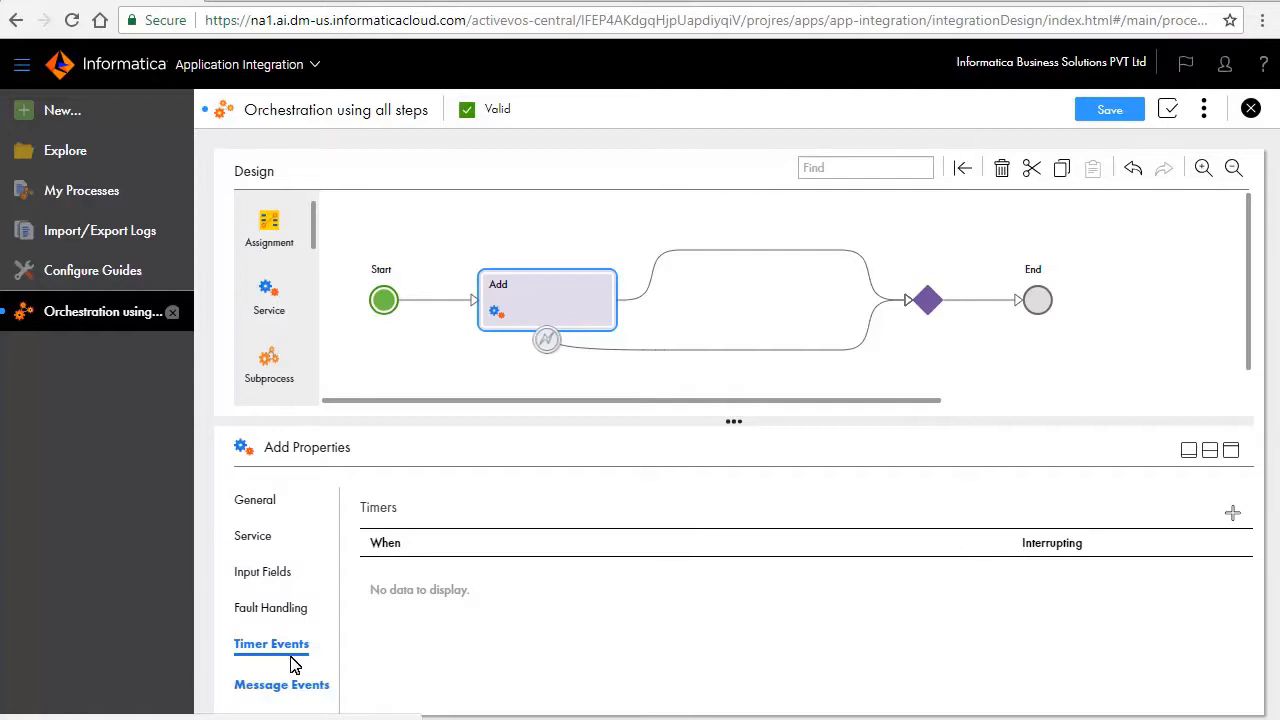
pyautogui.click(298, 686)
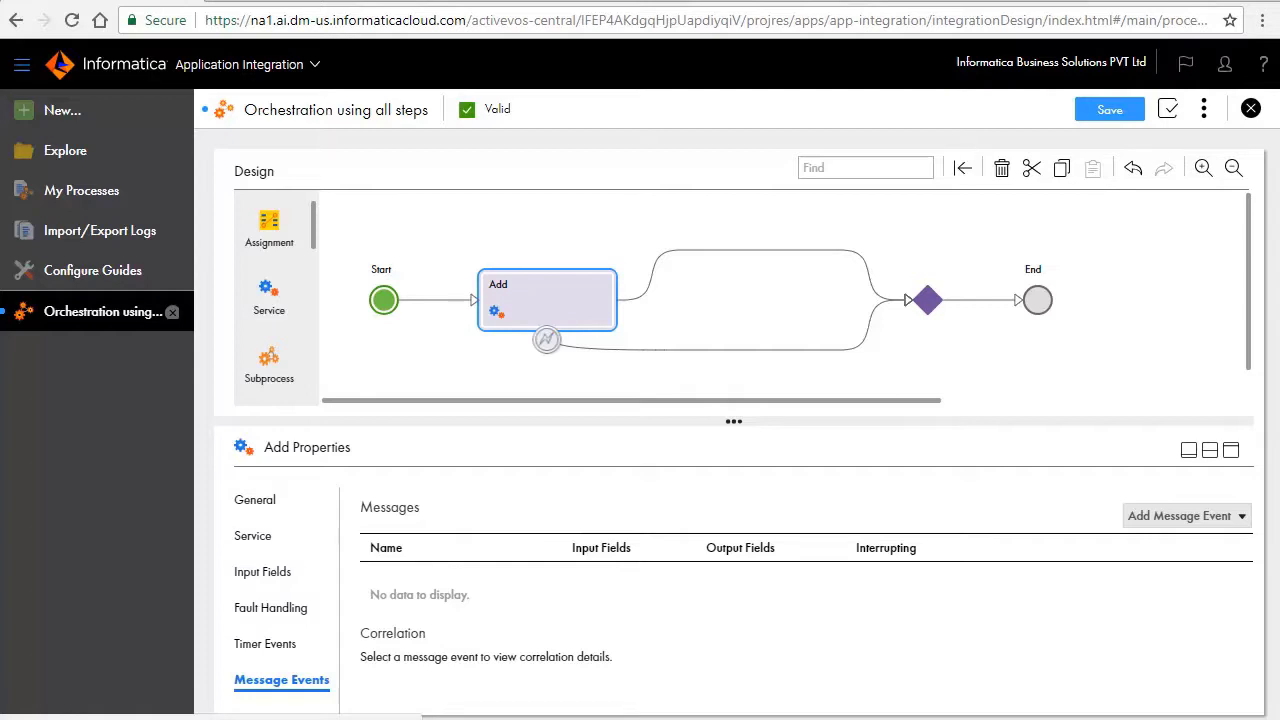
pyautogui.click(1109, 109)
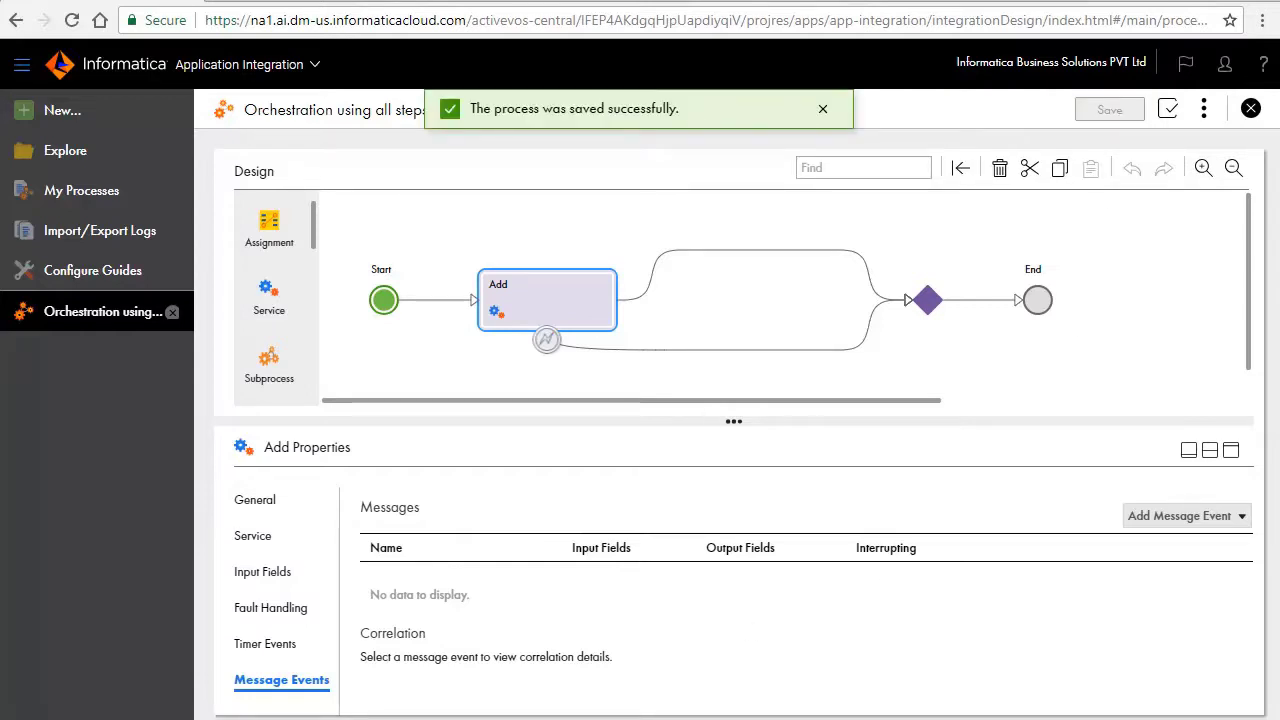
# Insert a Parallel Paths step on the normal path after Add and name it "Staging"
pyautogui.click(733, 251)
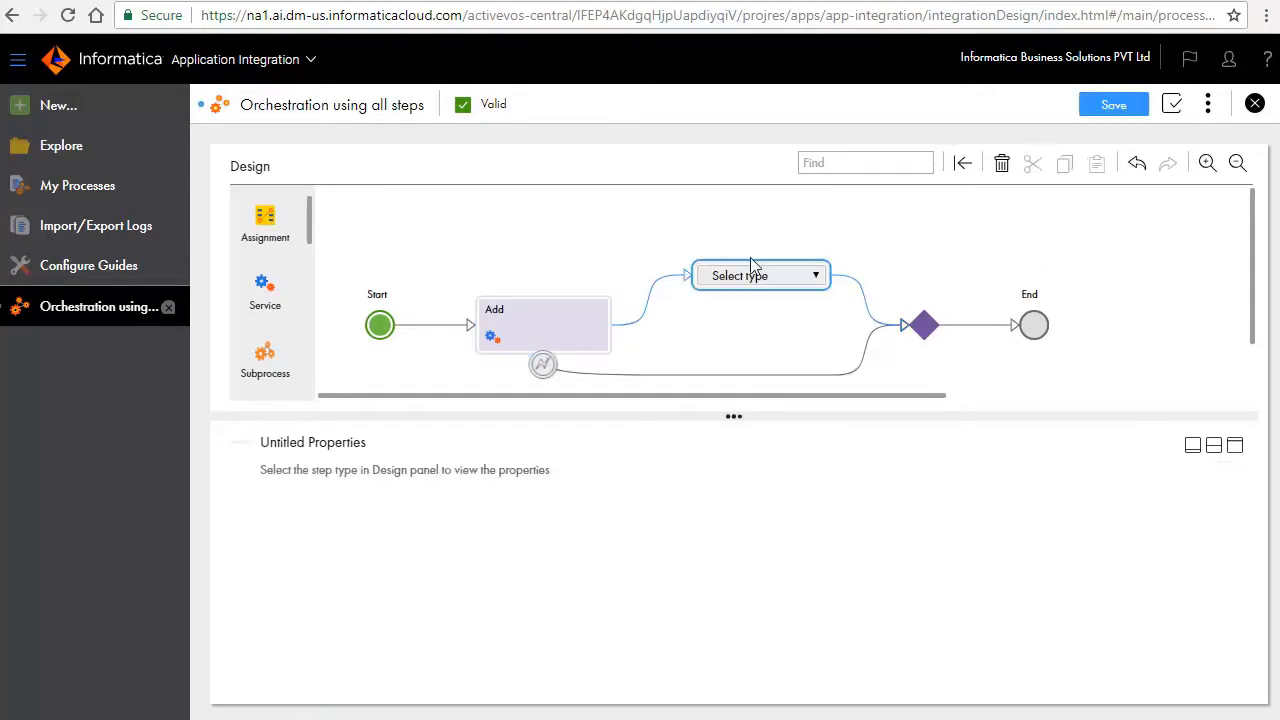
pyautogui.click(758, 282)
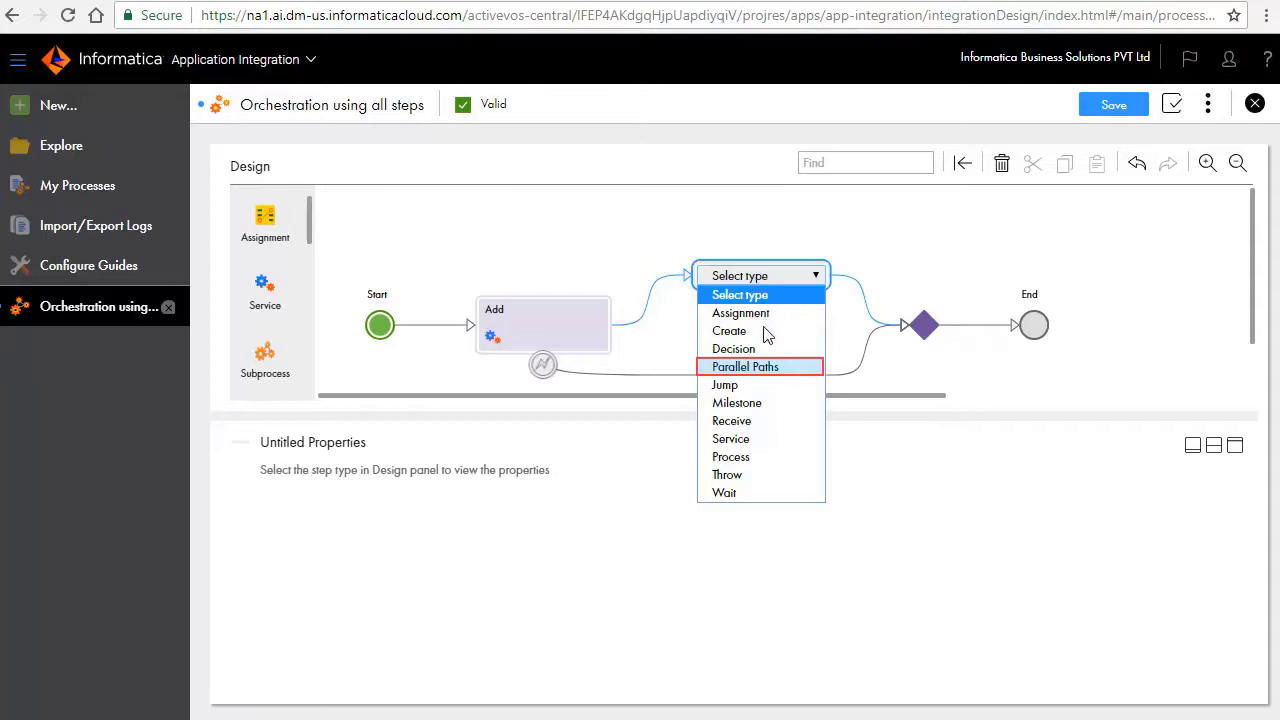
pyautogui.click(765, 366)
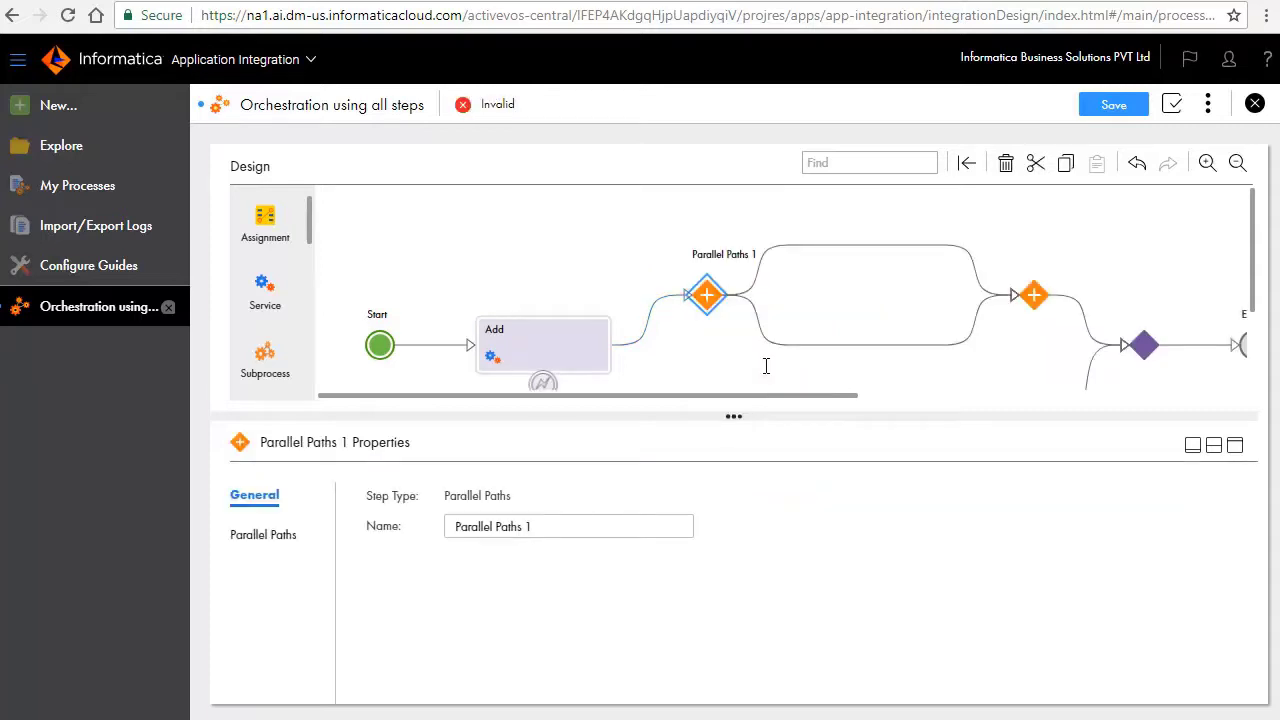
pyautogui.tripleClick(554, 526)
pyautogui.write('S')
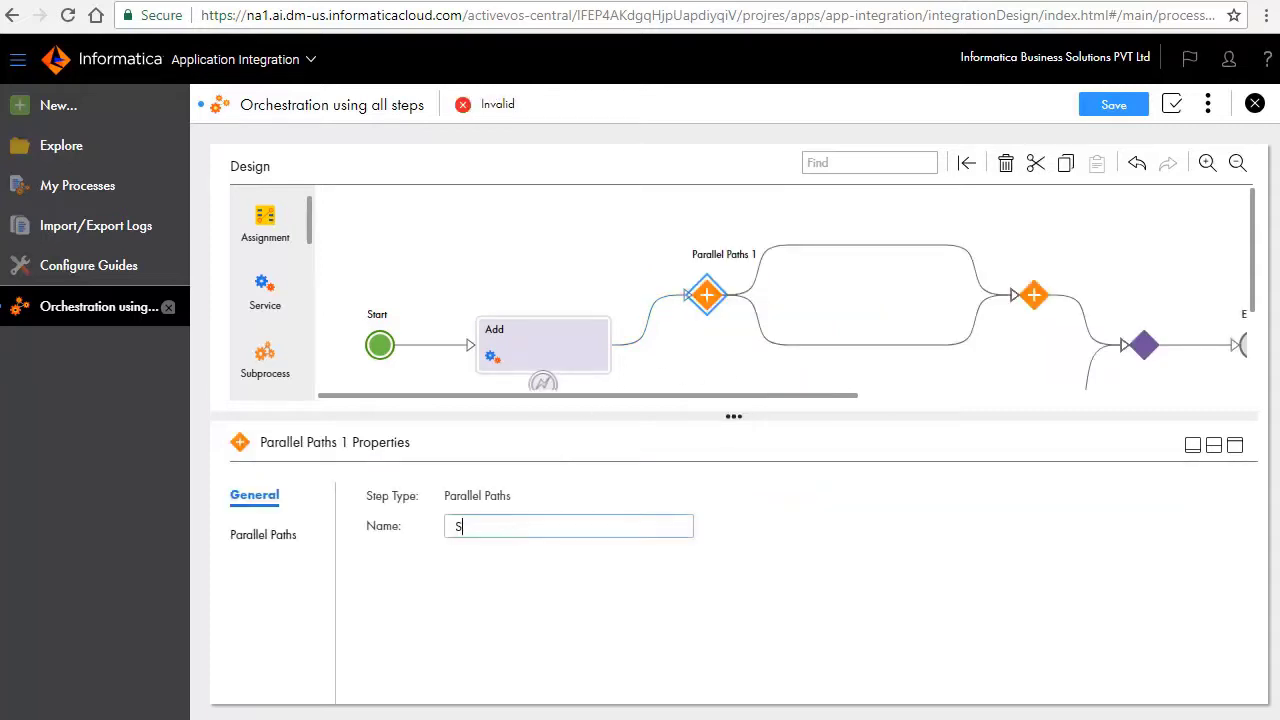
pyautogui.write('taging')
pyautogui.click(265, 534)
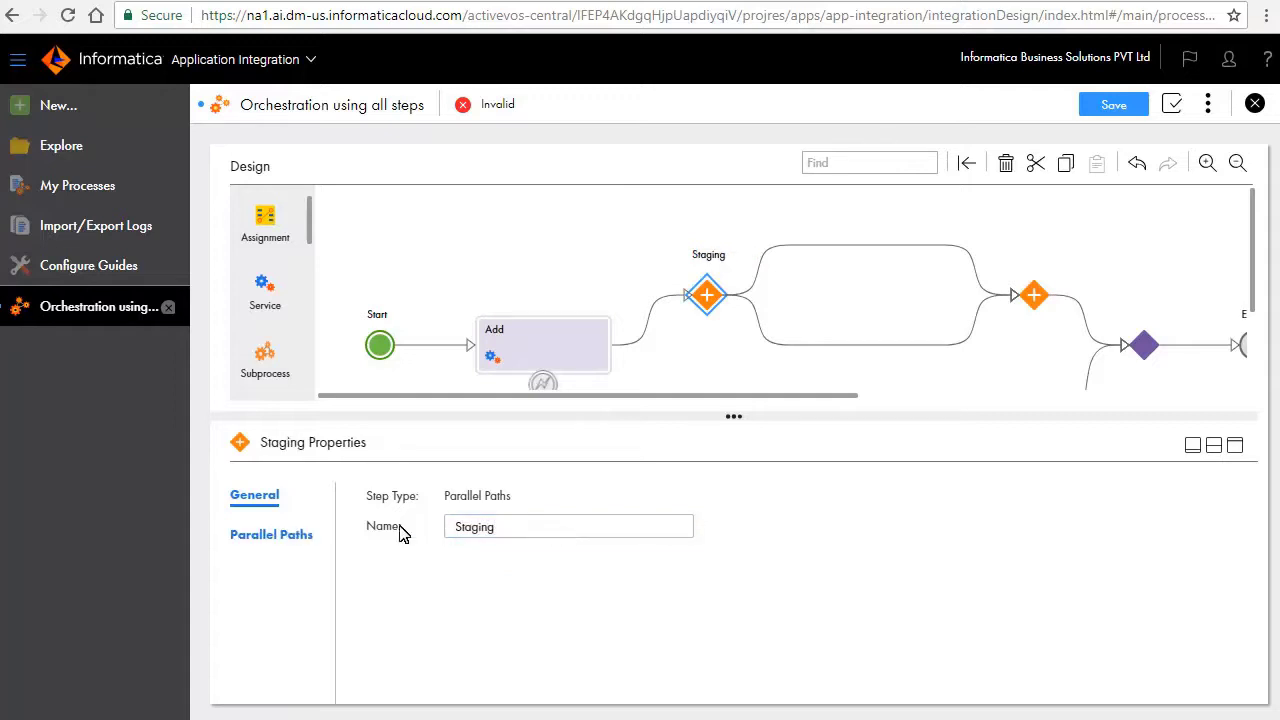
# Add a third path to the Staging step and delete it again
pyautogui.click(245, 536)
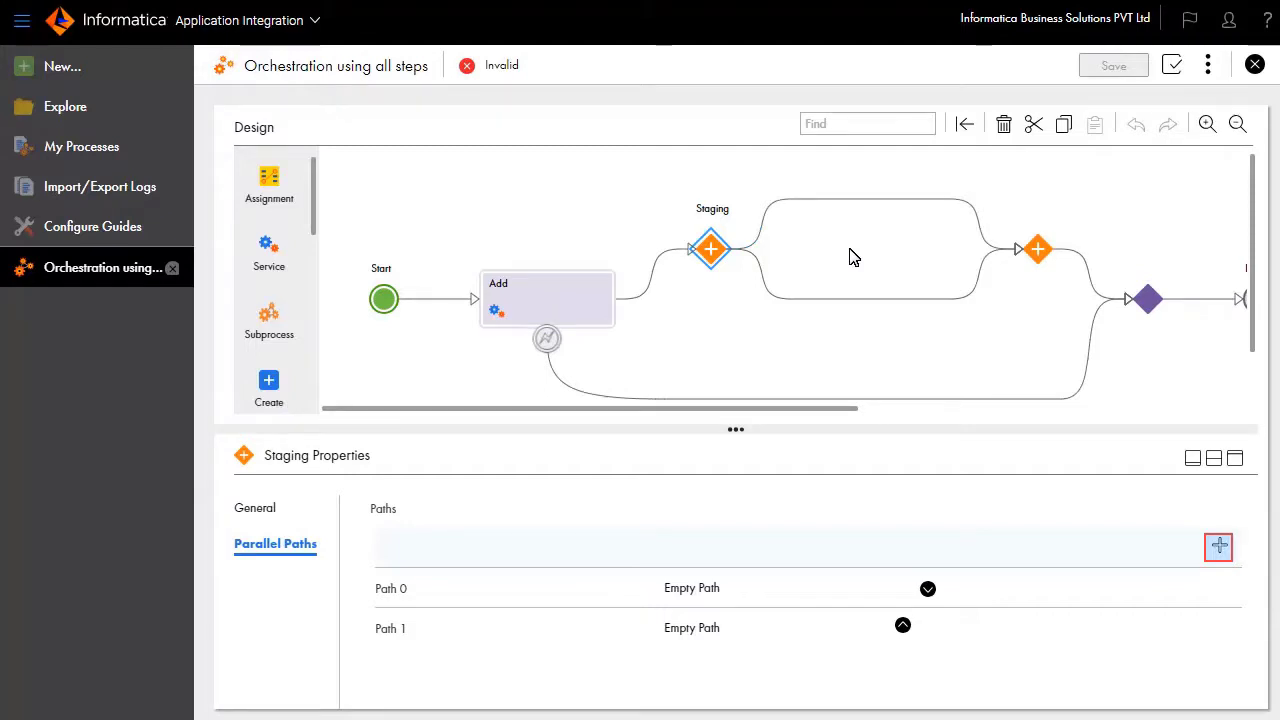
pyautogui.click(1217, 546)
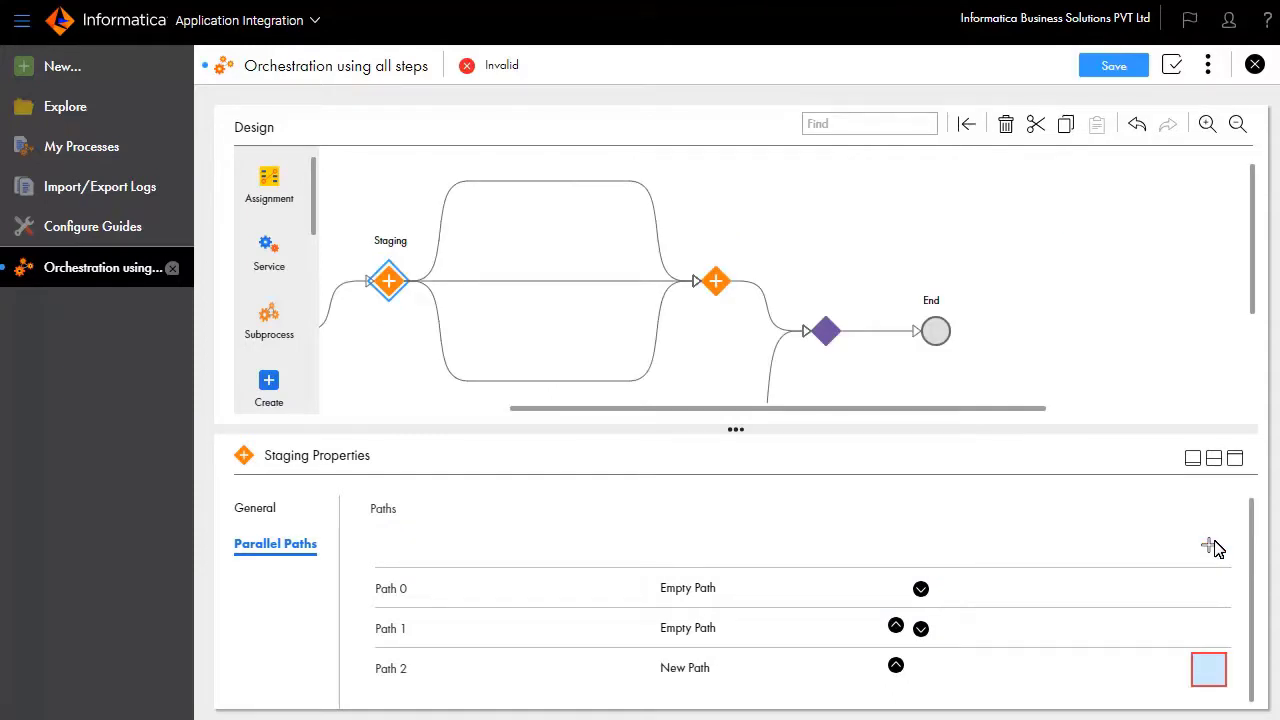
pyautogui.click(1208, 668)
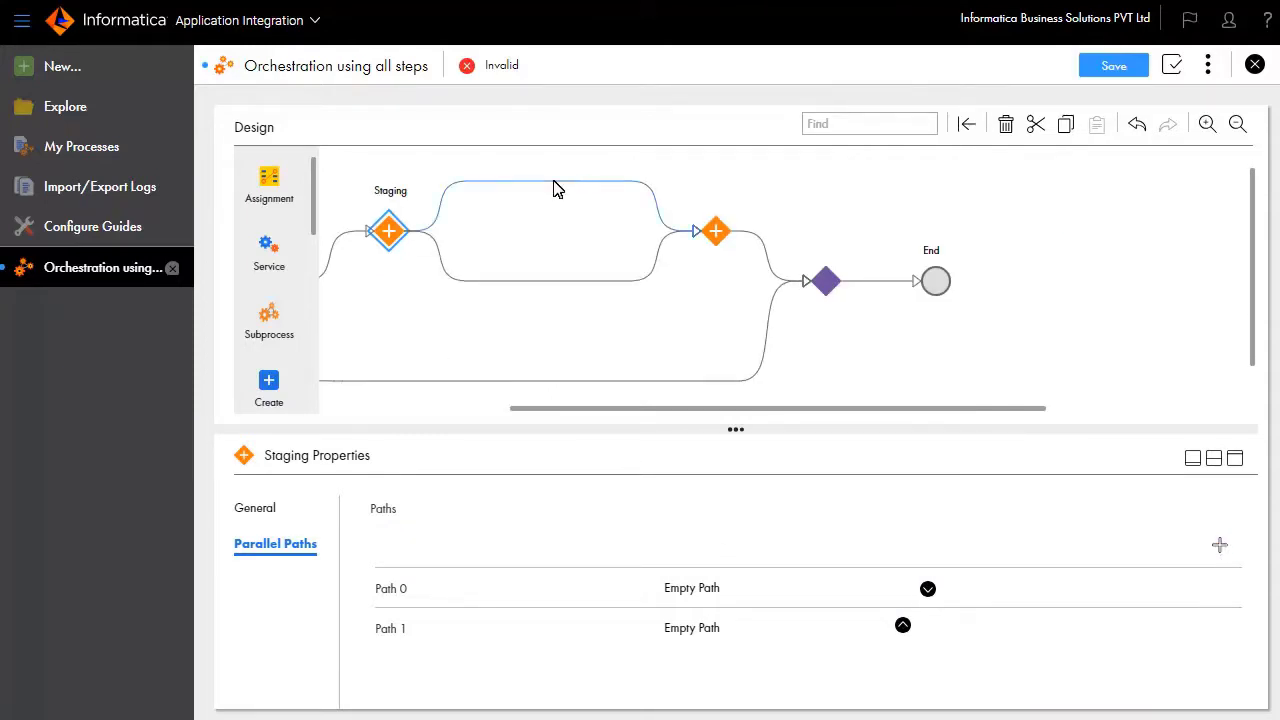
# Insert a Create step on the upper path of Staging and name it "Write to DB"
pyautogui.click(557, 190)
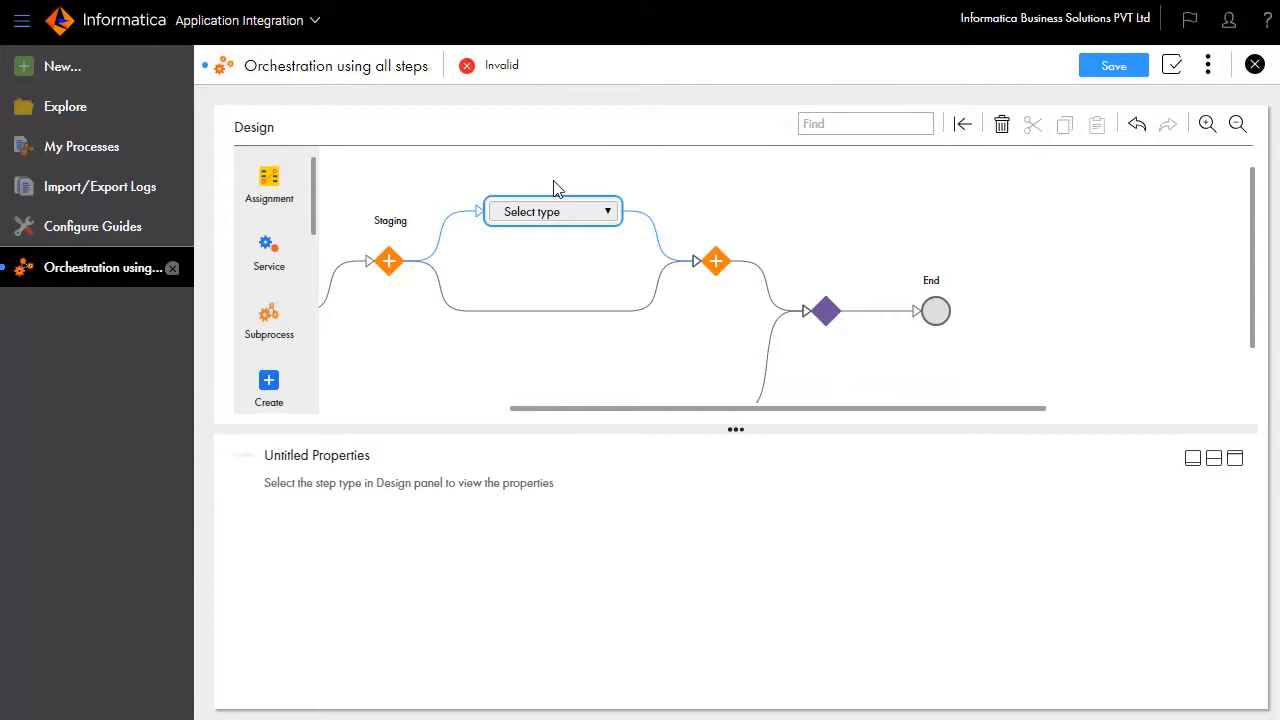
pyautogui.click(612, 218)
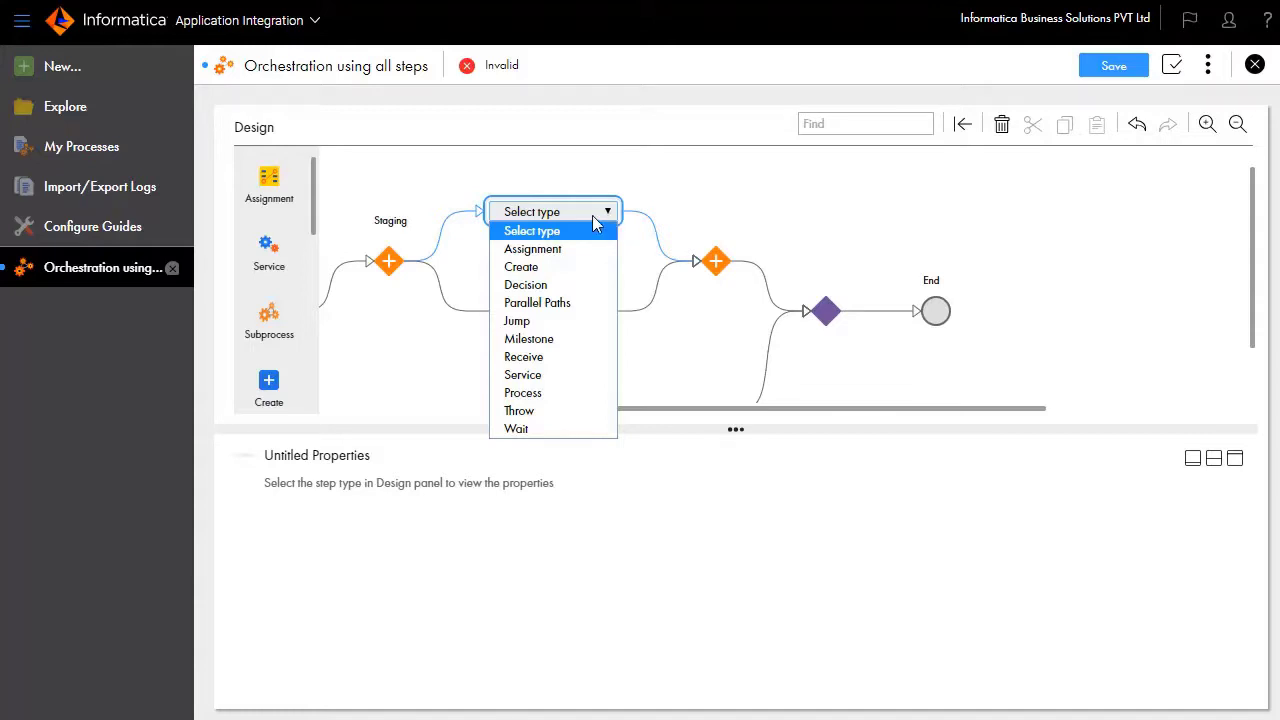
pyautogui.click(554, 267)
pyautogui.tripleClick(517, 529)
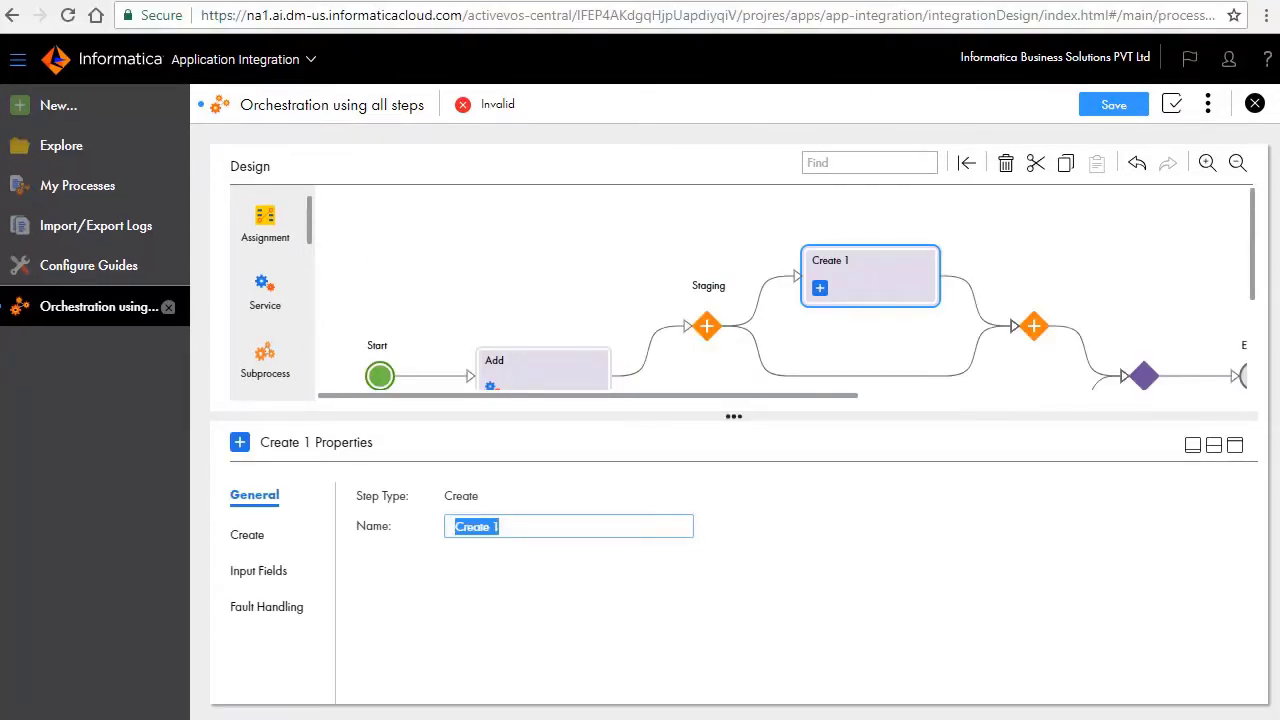
pyautogui.write('Write to DB')
# Review the Write to DB step's connection and object settings, input fields and fault handling
pyautogui.click(252, 542)
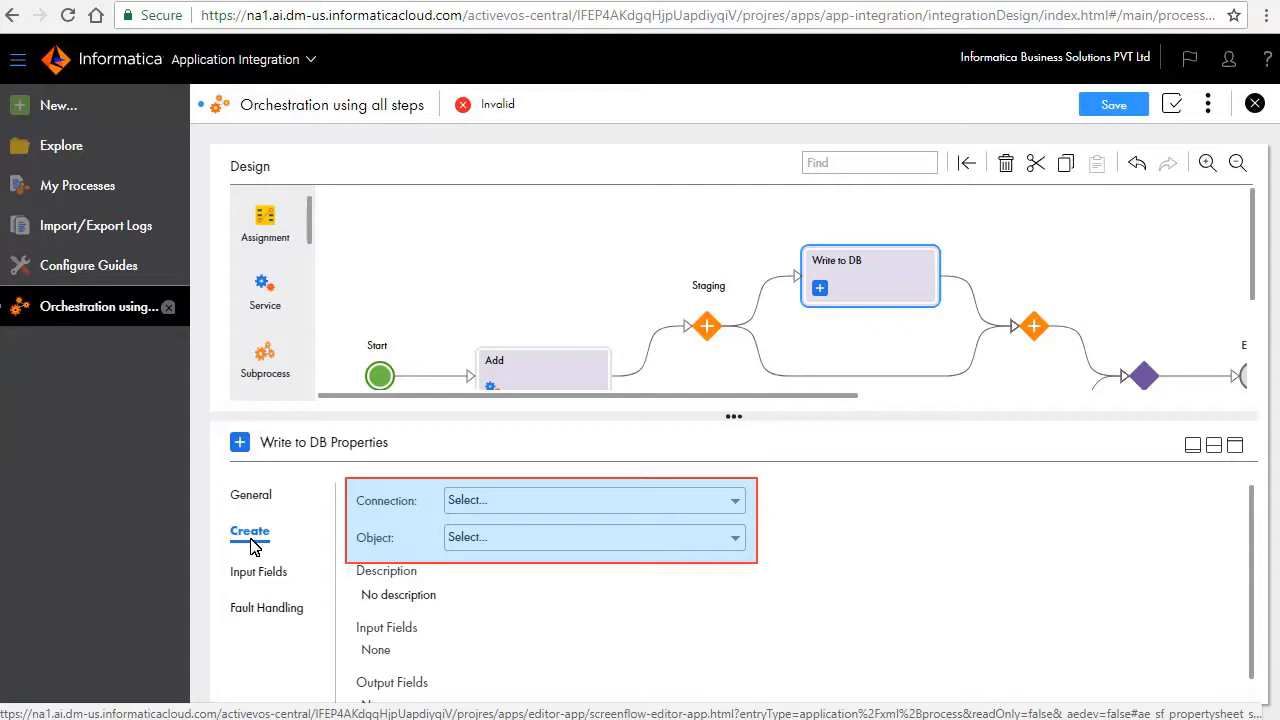
pyautogui.click(257, 578)
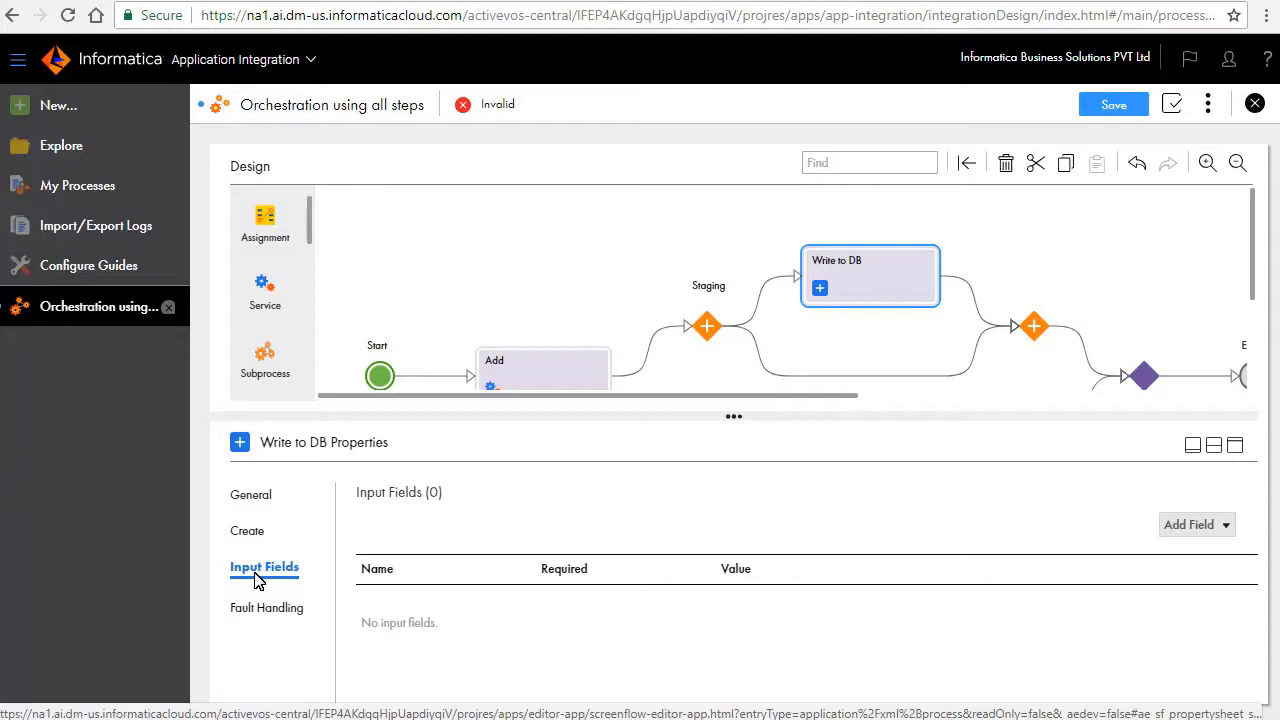
pyautogui.click(265, 607)
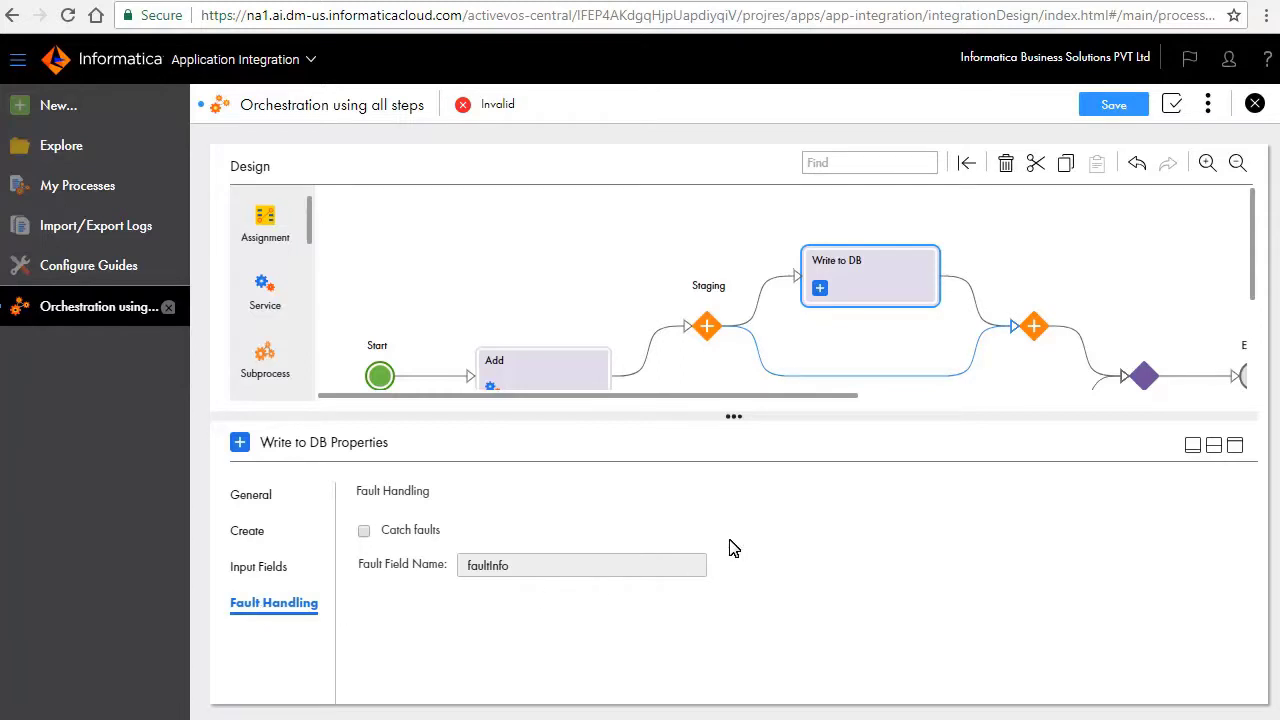
# Insert a step of type Process on the lower, empty path of Staging
pyautogui.click(864, 378)
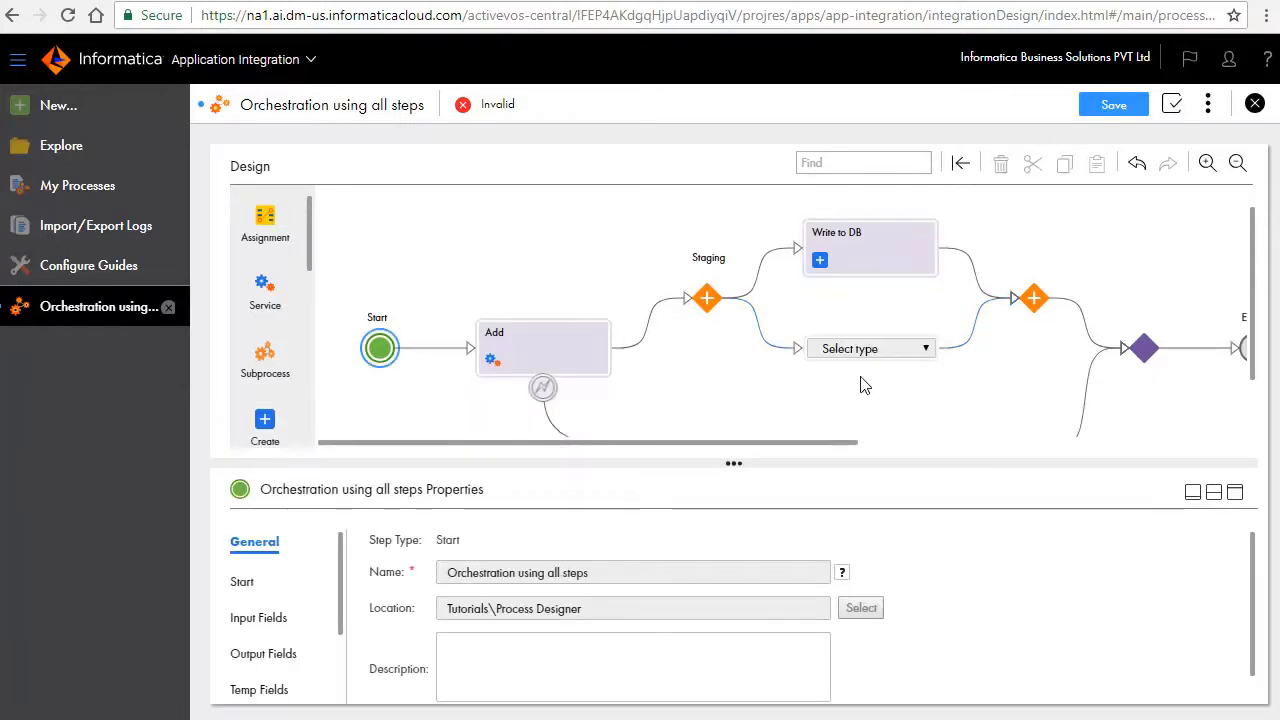
pyautogui.click(886, 350)
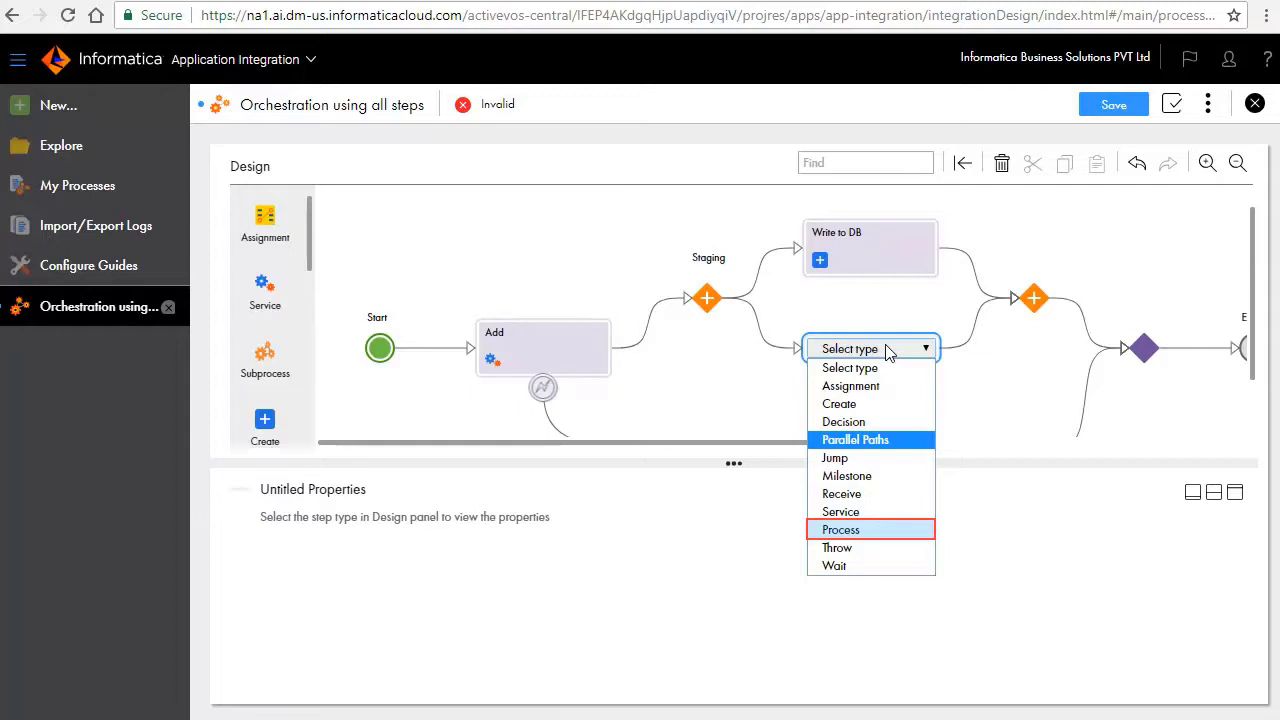
pyautogui.click(856, 530)
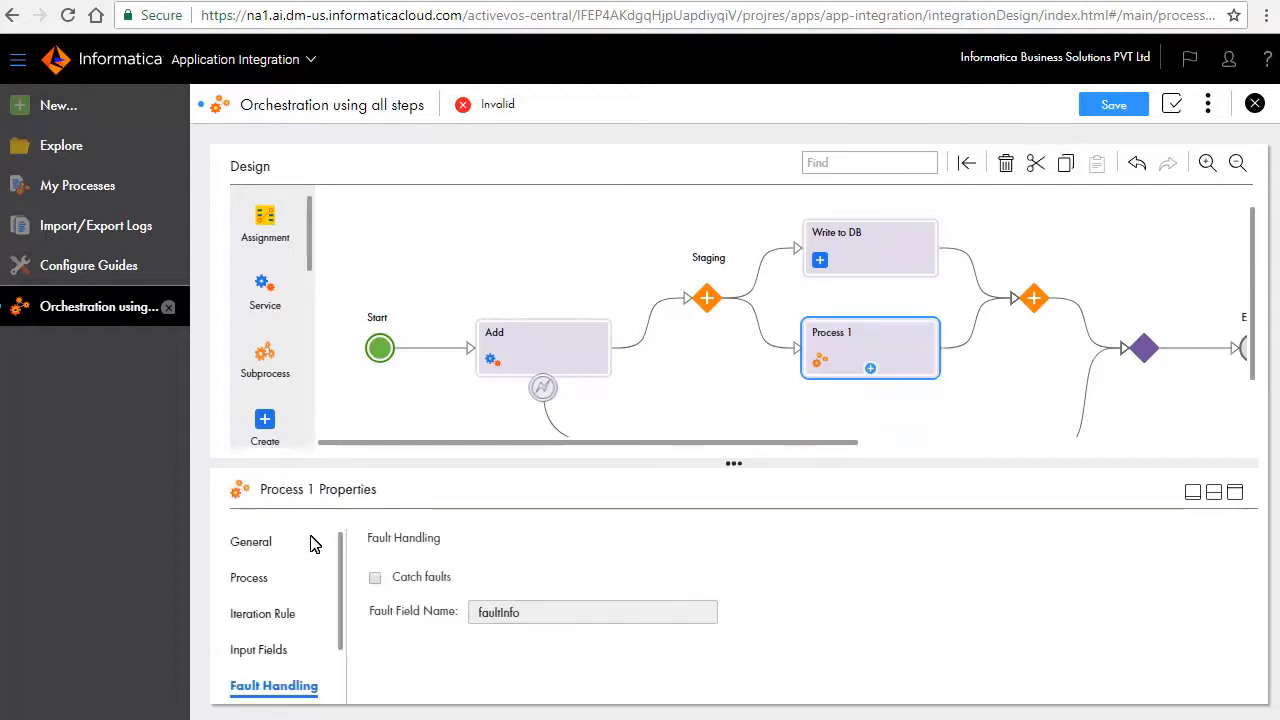
# Rename the new Process step on Staging's lower path to "Call Subprocess to write to file"
pyautogui.click(254, 542)
pyautogui.tripleClick(496, 572)
pyautogui.press('BackSpace')
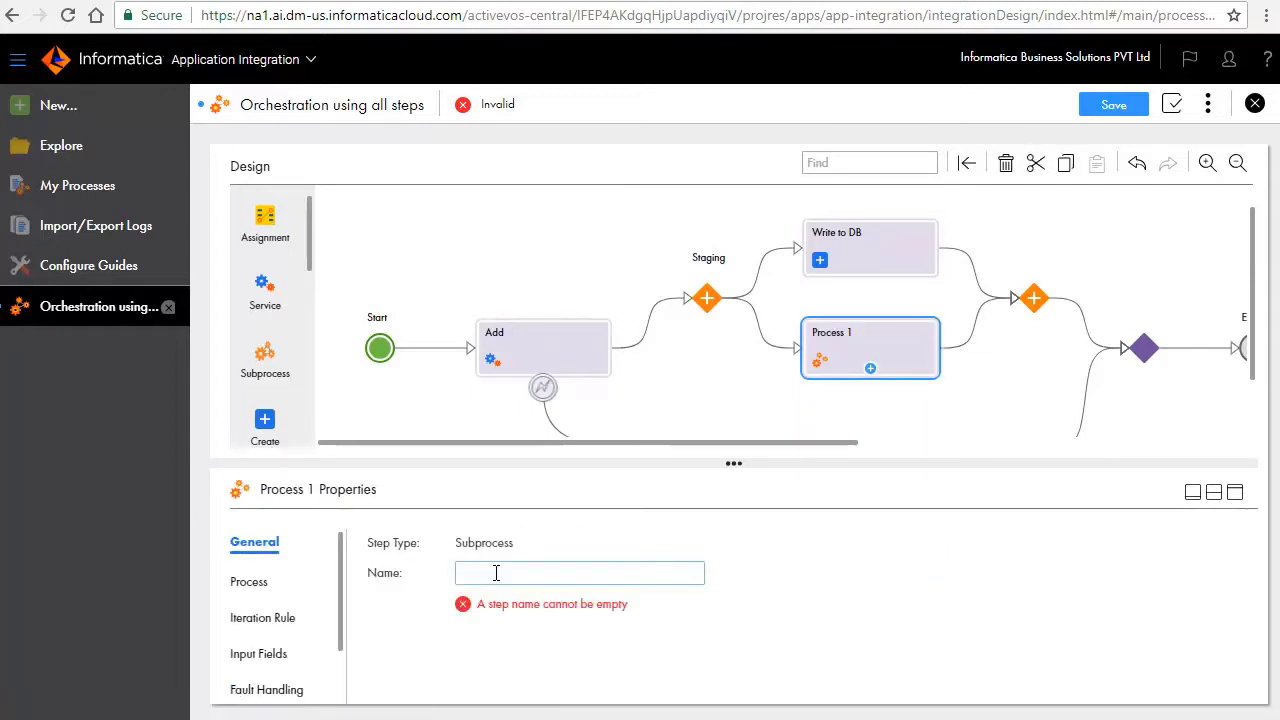
pyautogui.write('Call S')
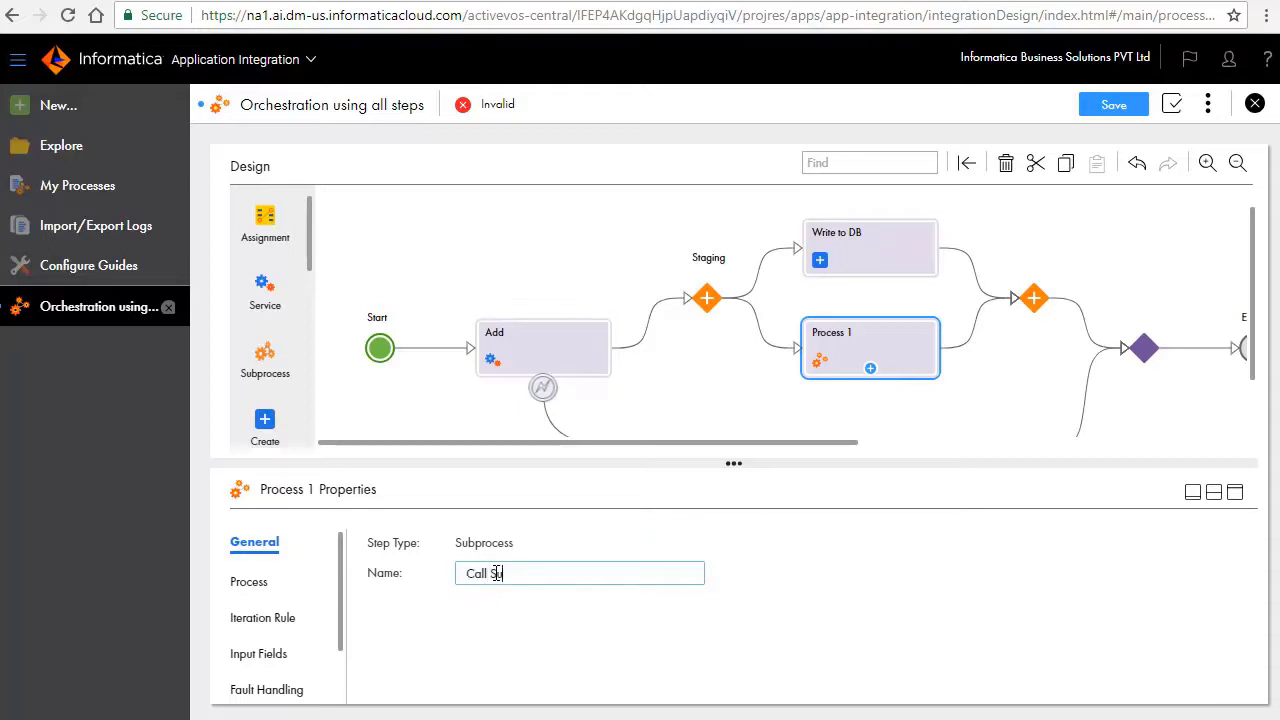
pyautogui.write('ubprocess to write to file')
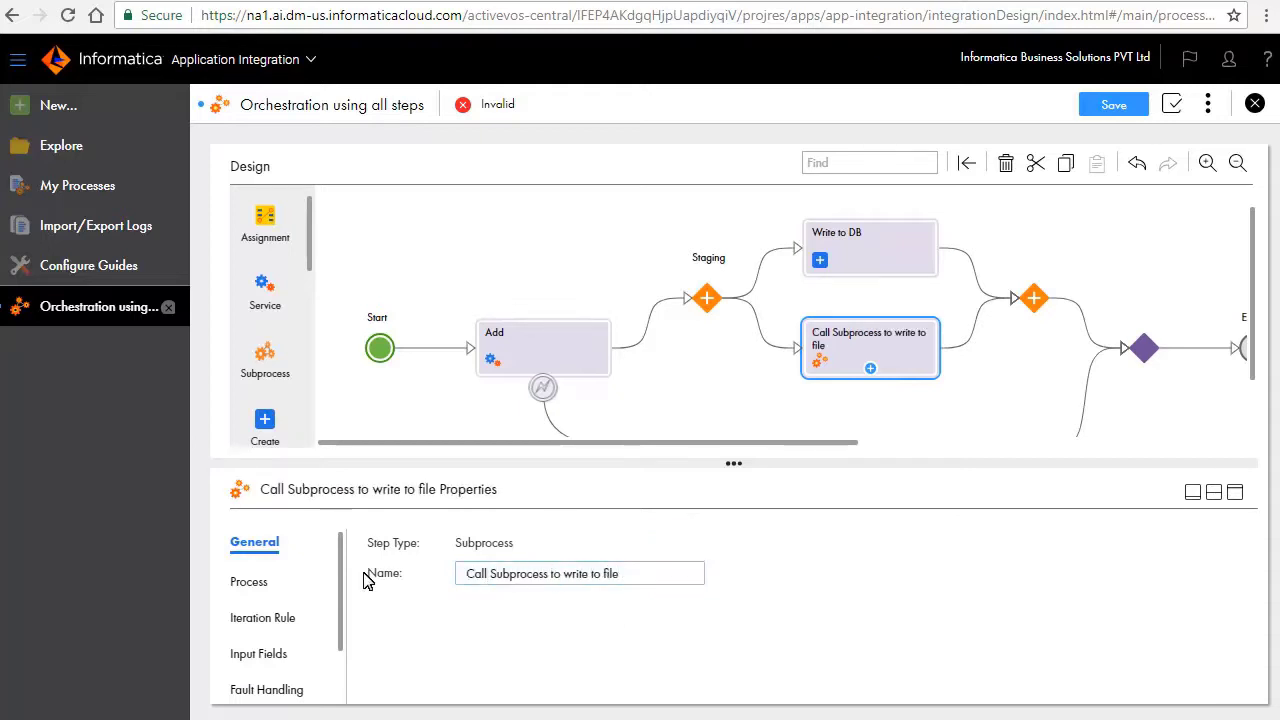
# Choose "Write to File" as the process that the Call Subprocess to write to file step runs
pyautogui.click(262, 586)
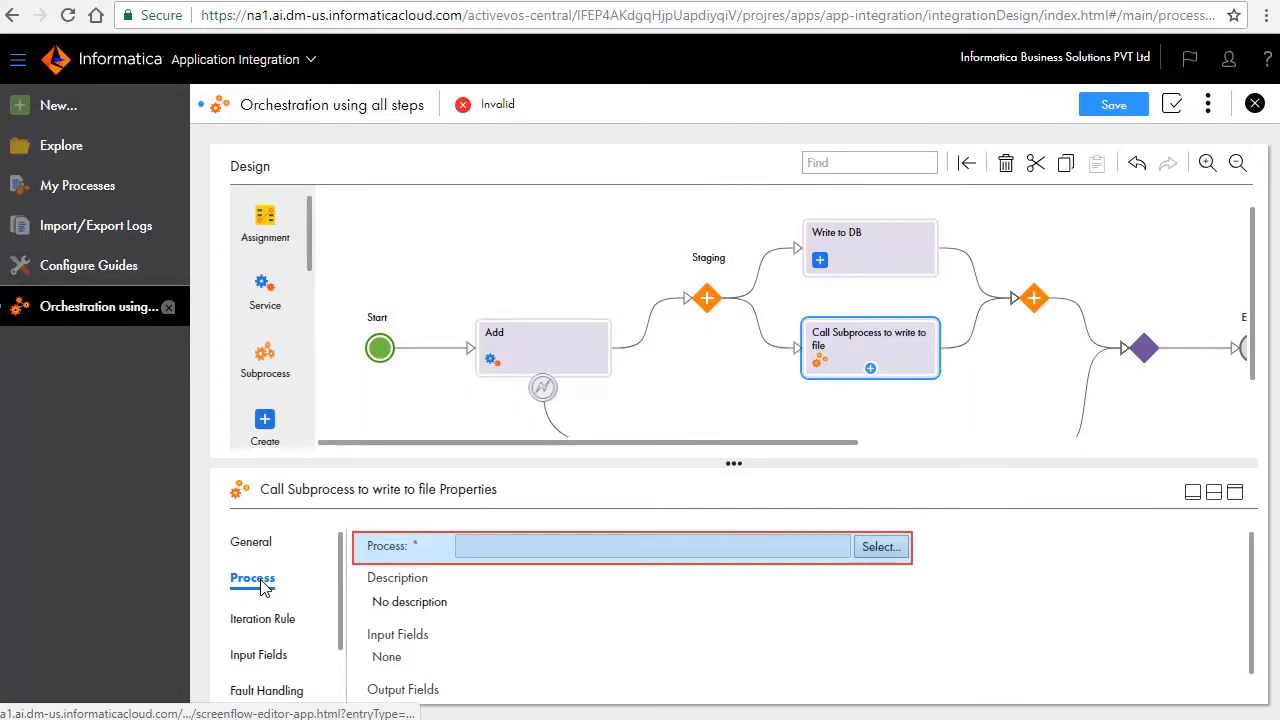
pyautogui.click(876, 548)
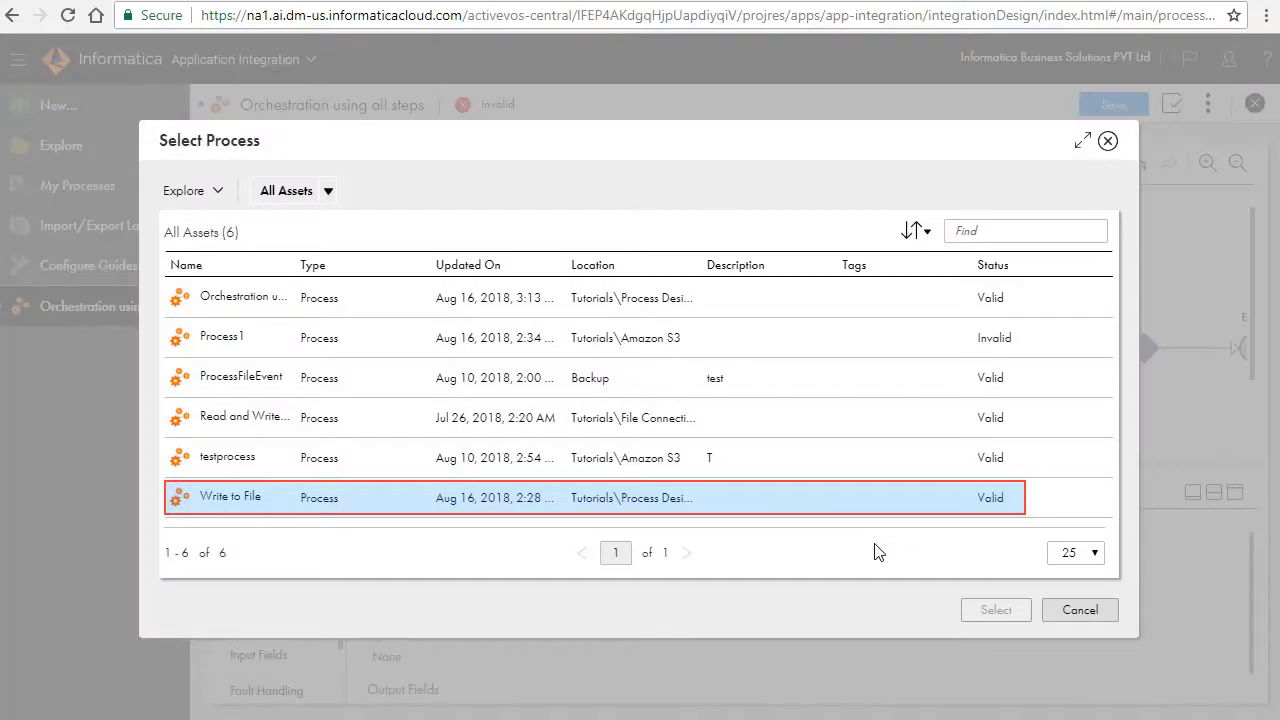
pyautogui.click(230, 498)
pyautogui.click(996, 611)
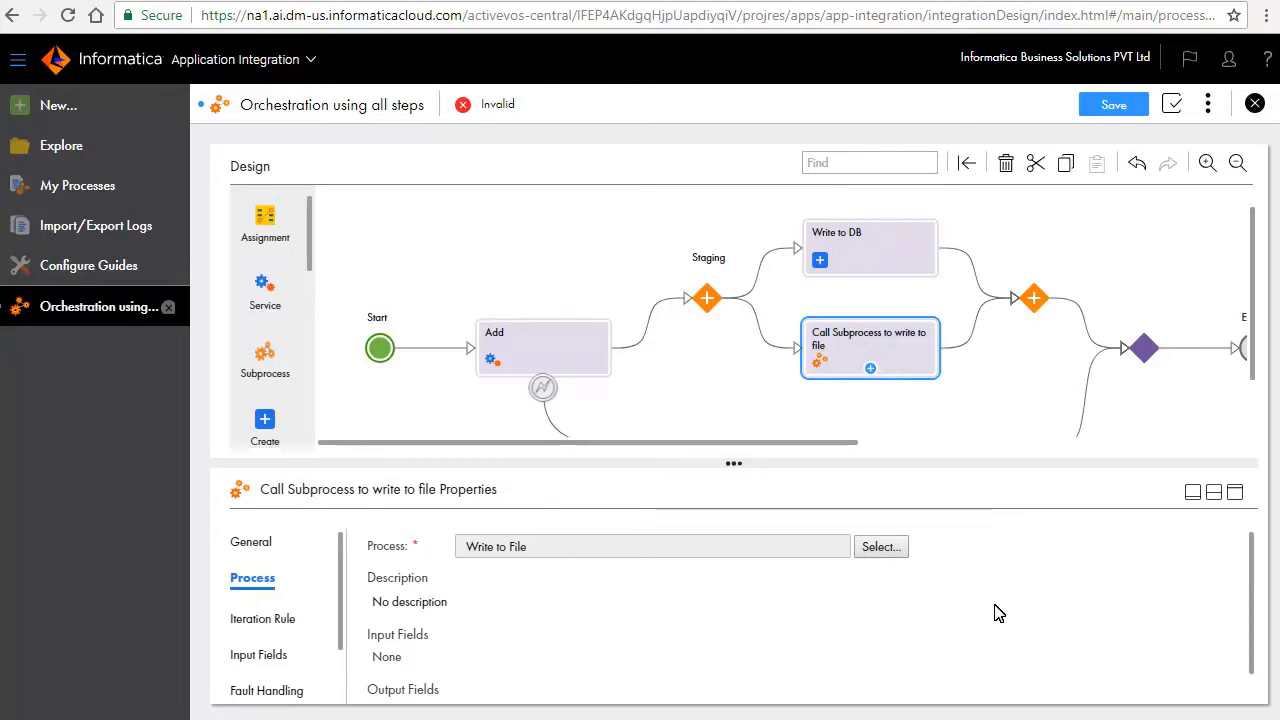
# Review the subprocess step's iteration rule, input fields and message events
pyautogui.click(270, 616)
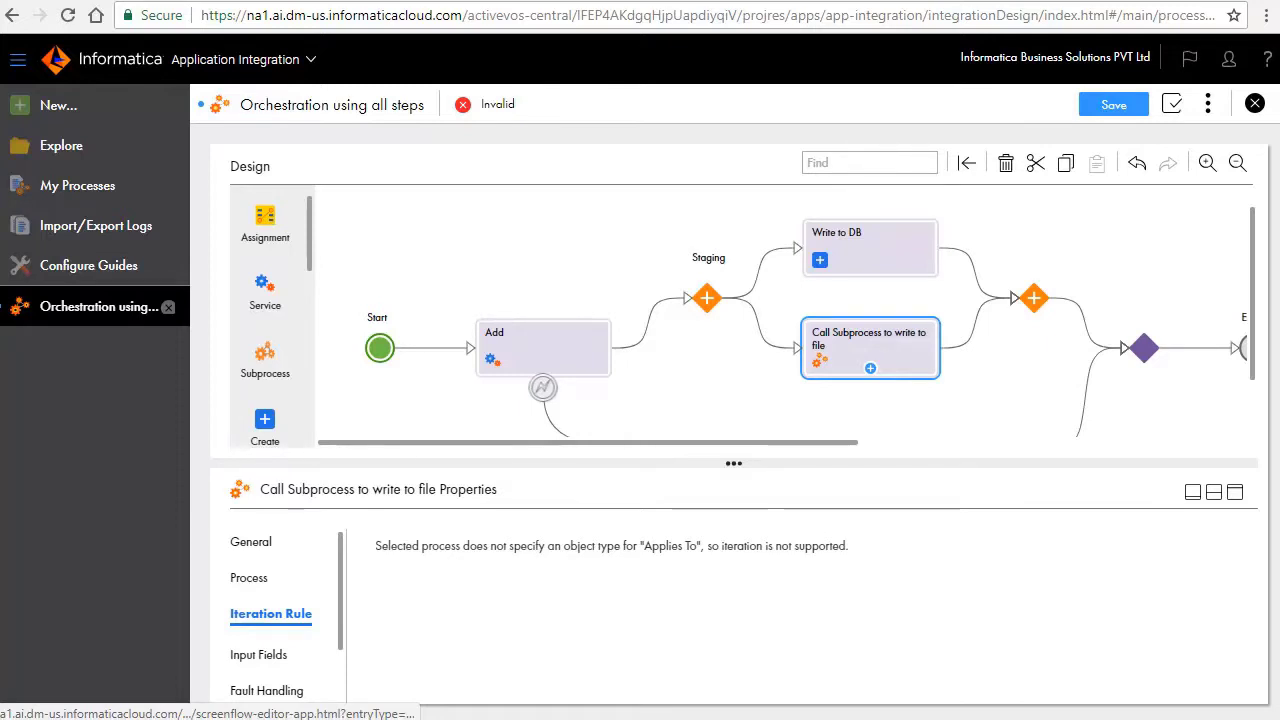
pyautogui.click(268, 655)
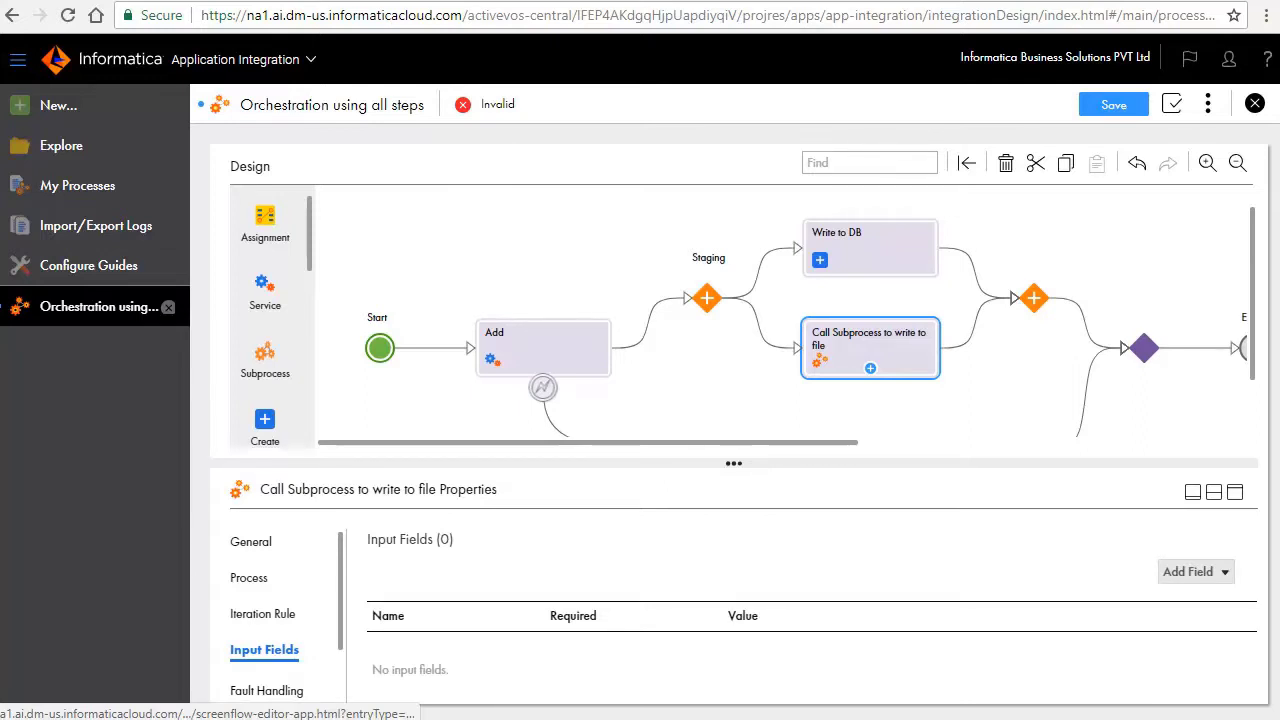
pyautogui.scroll(-2, 258, 640)
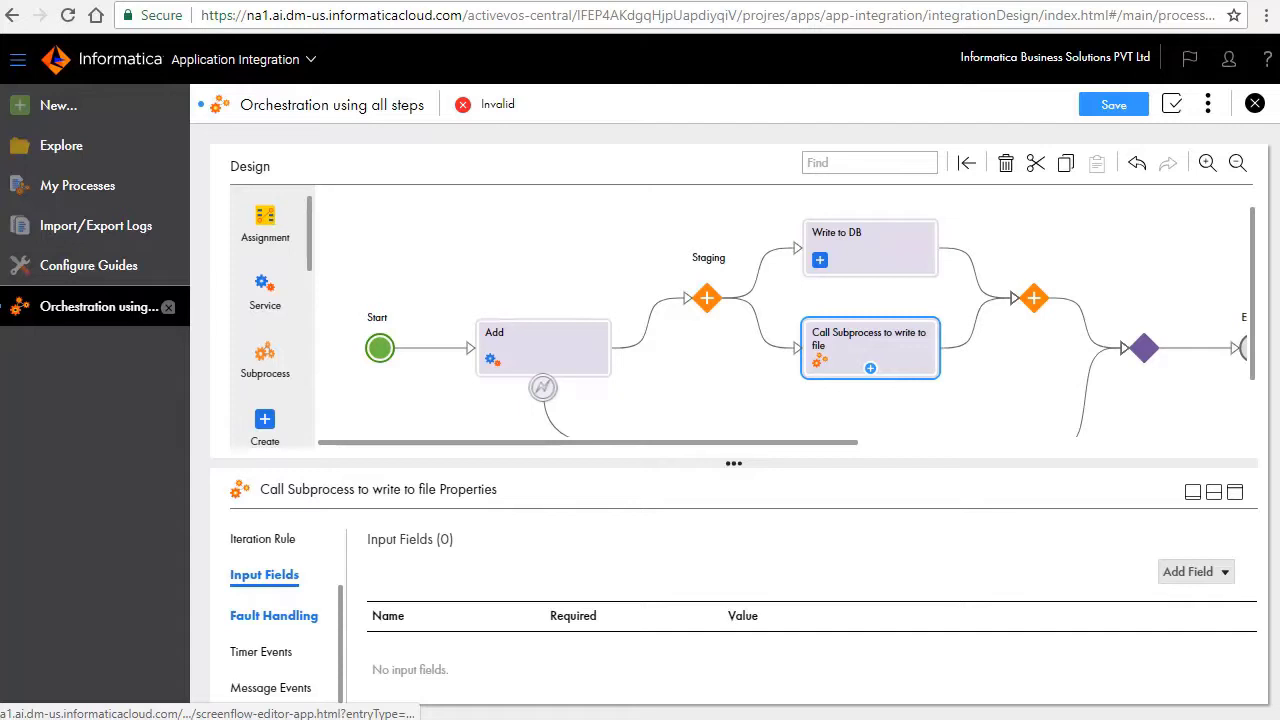
pyautogui.click(270, 687)
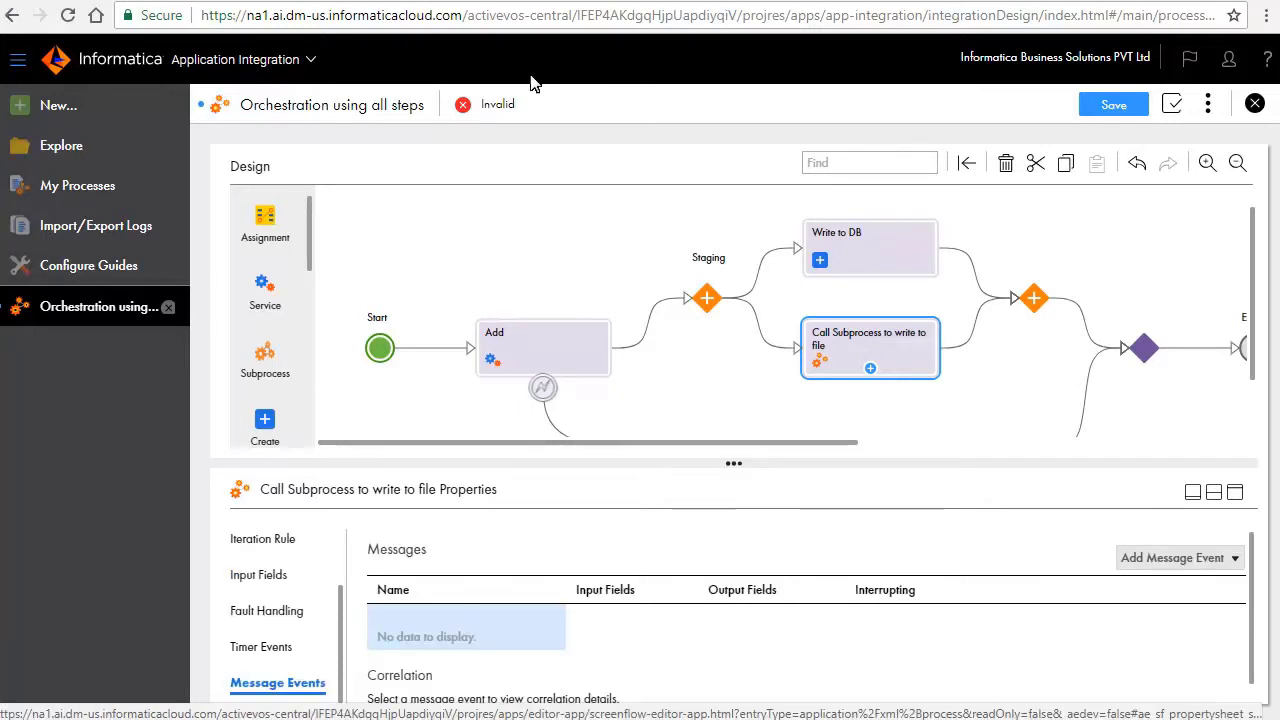
# Reorder Staging's parallel paths so the subprocess path comes before Write to DB, and save the process
pyautogui.click(707, 300)
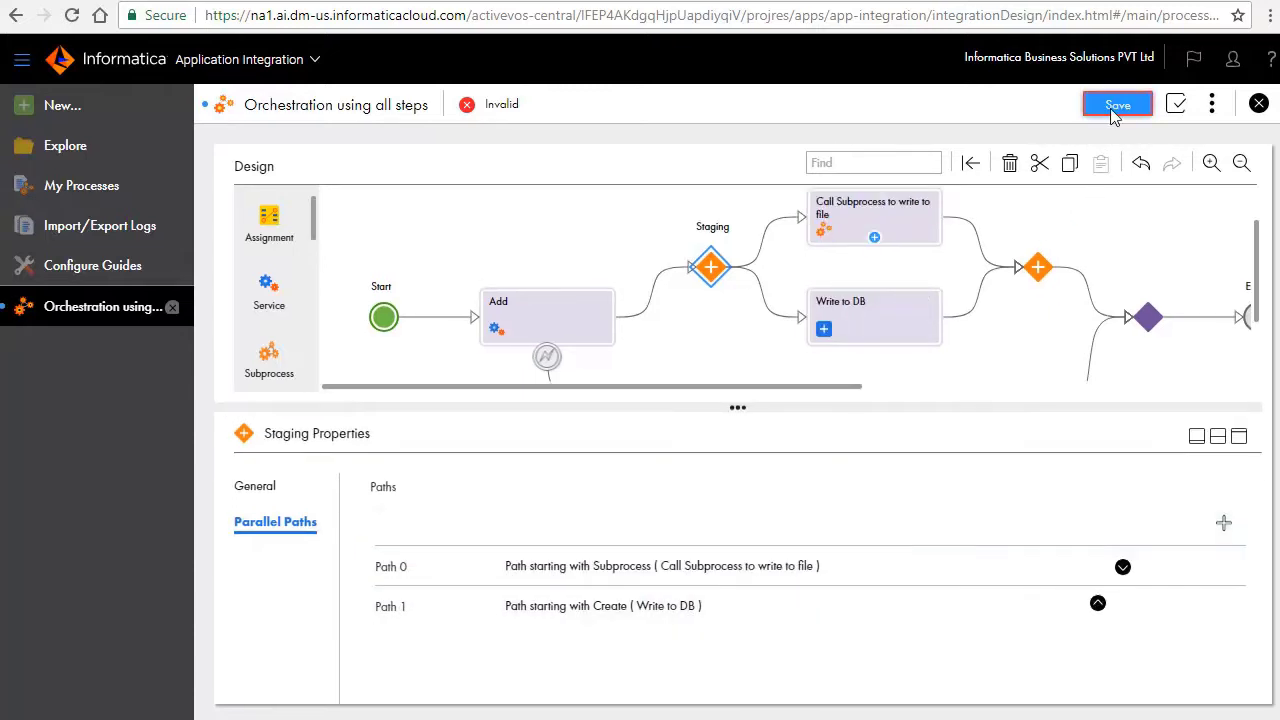
pyautogui.click(1114, 105)
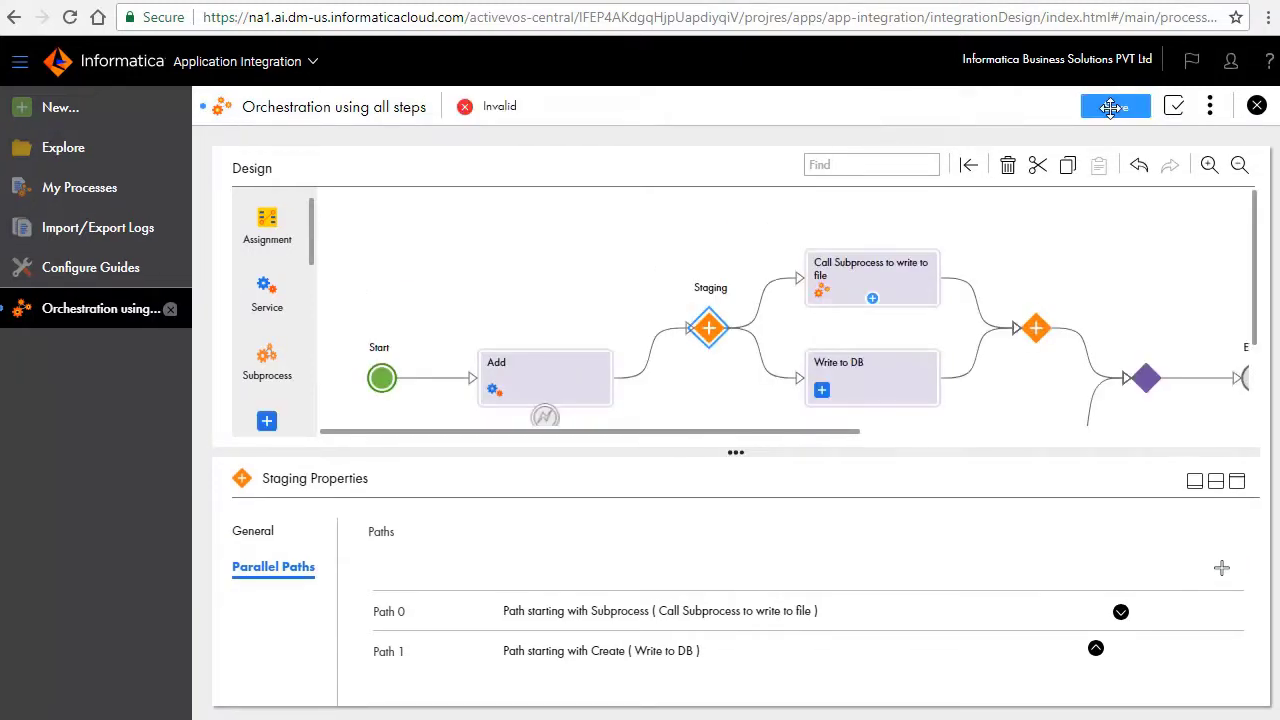
# Insert an Assignment step between Add and Staging and name it "Assign Output"
pyautogui.click(654, 350)
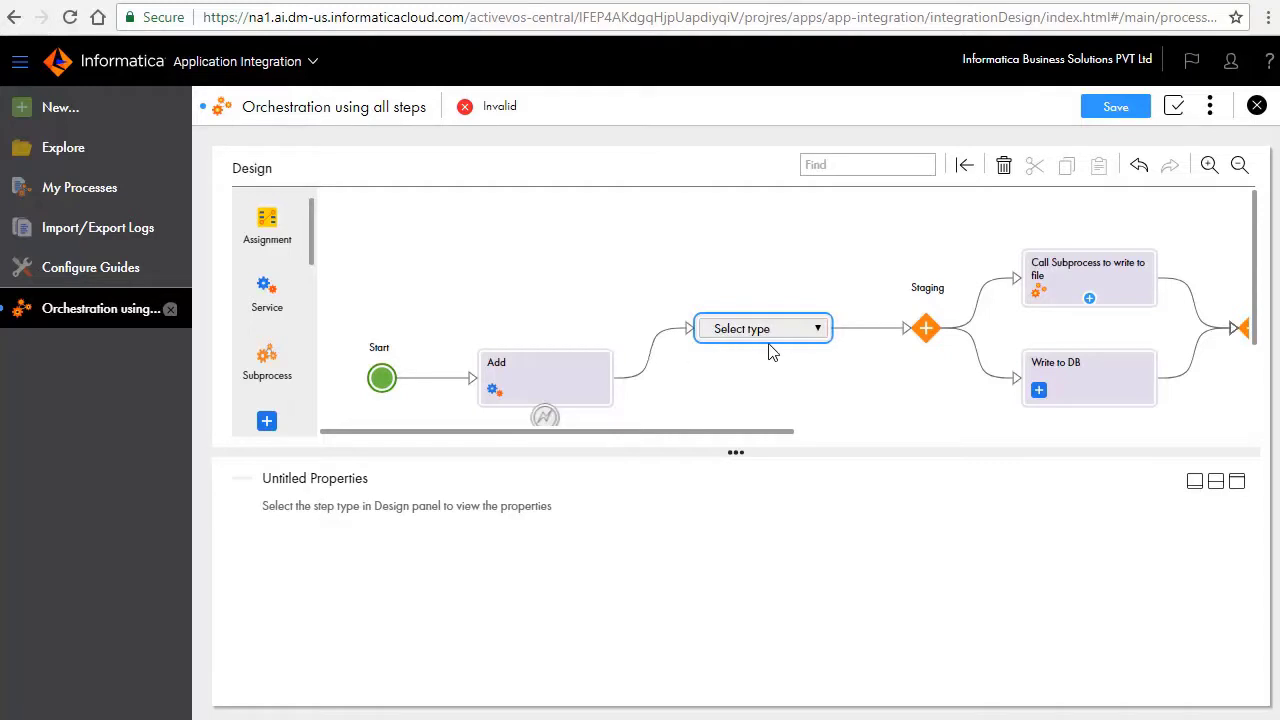
pyautogui.click(817, 330)
pyautogui.click(796, 366)
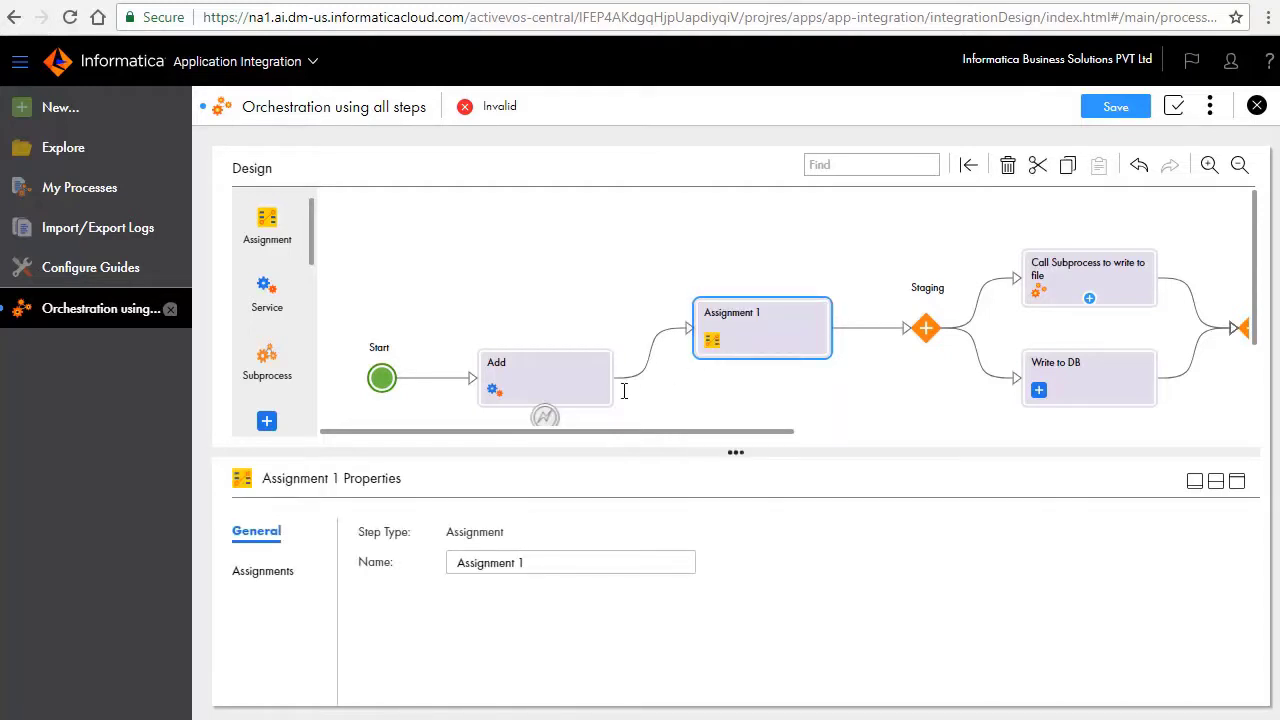
pyautogui.tripleClick(527, 564)
pyautogui.write('A')
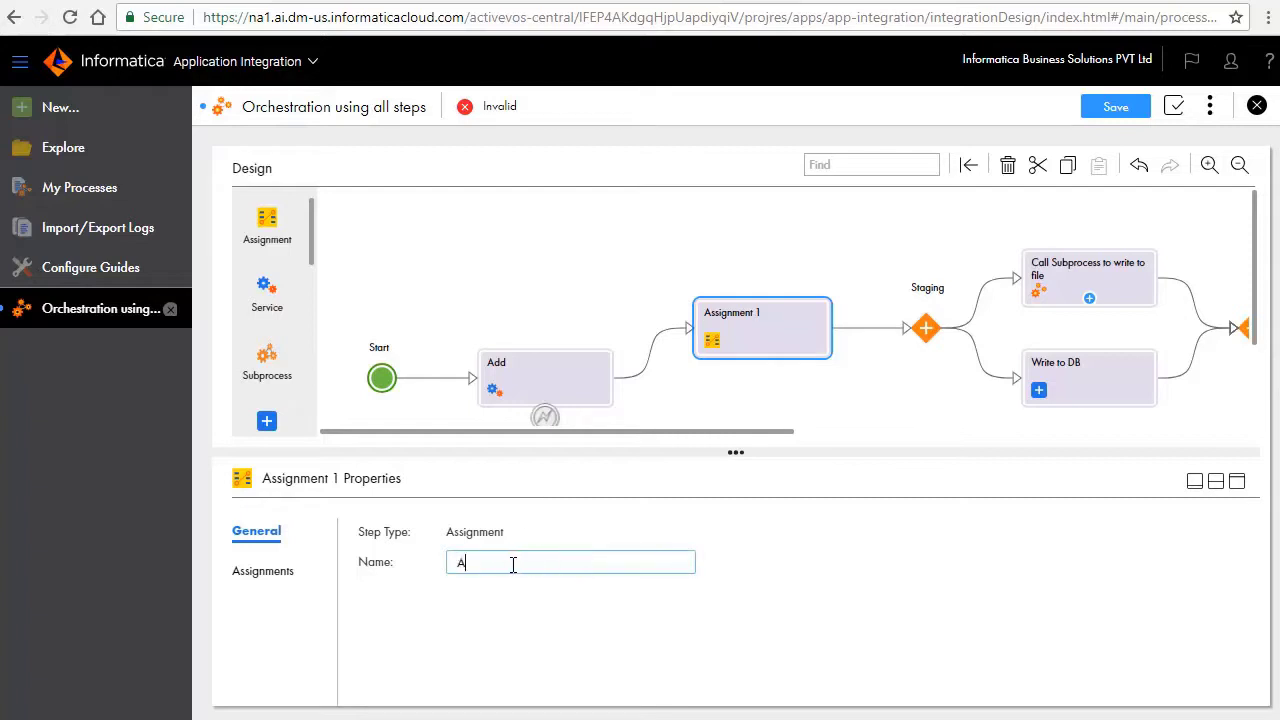
pyautogui.write('ssign Output')
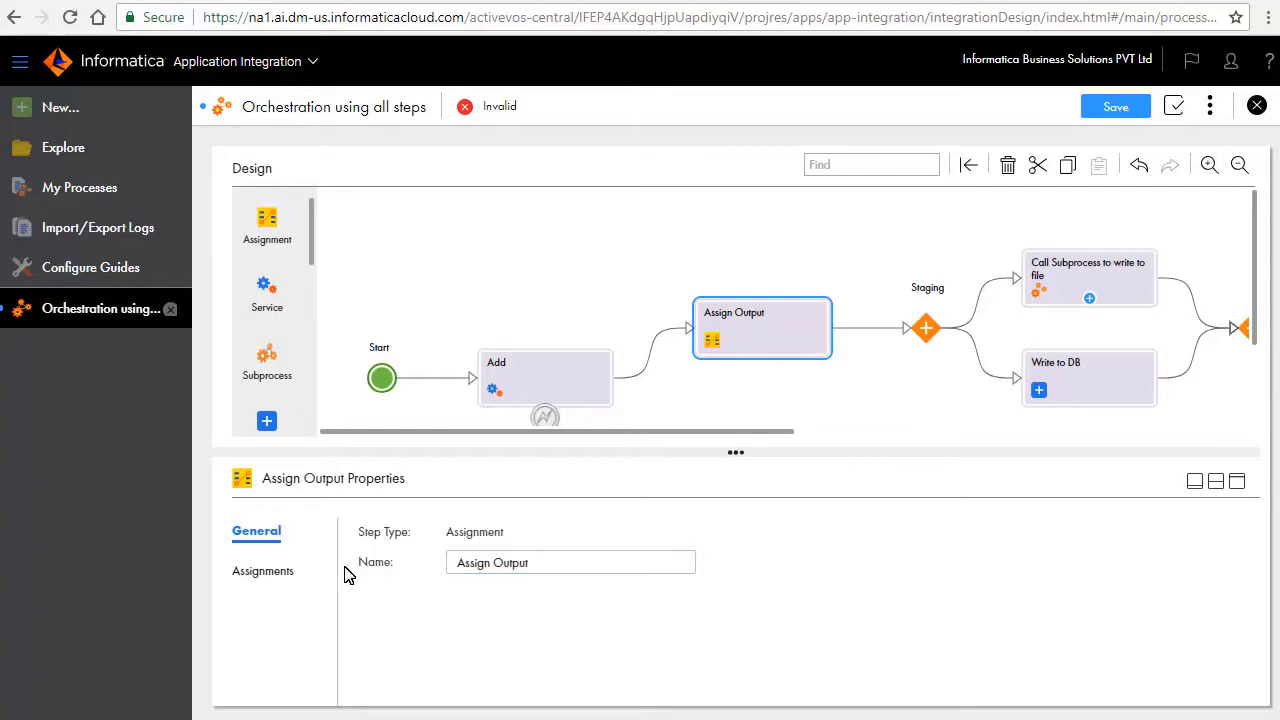
# In Assign Output, assign the sum field from the field AddResponse > AddResult
pyautogui.click(245, 571)
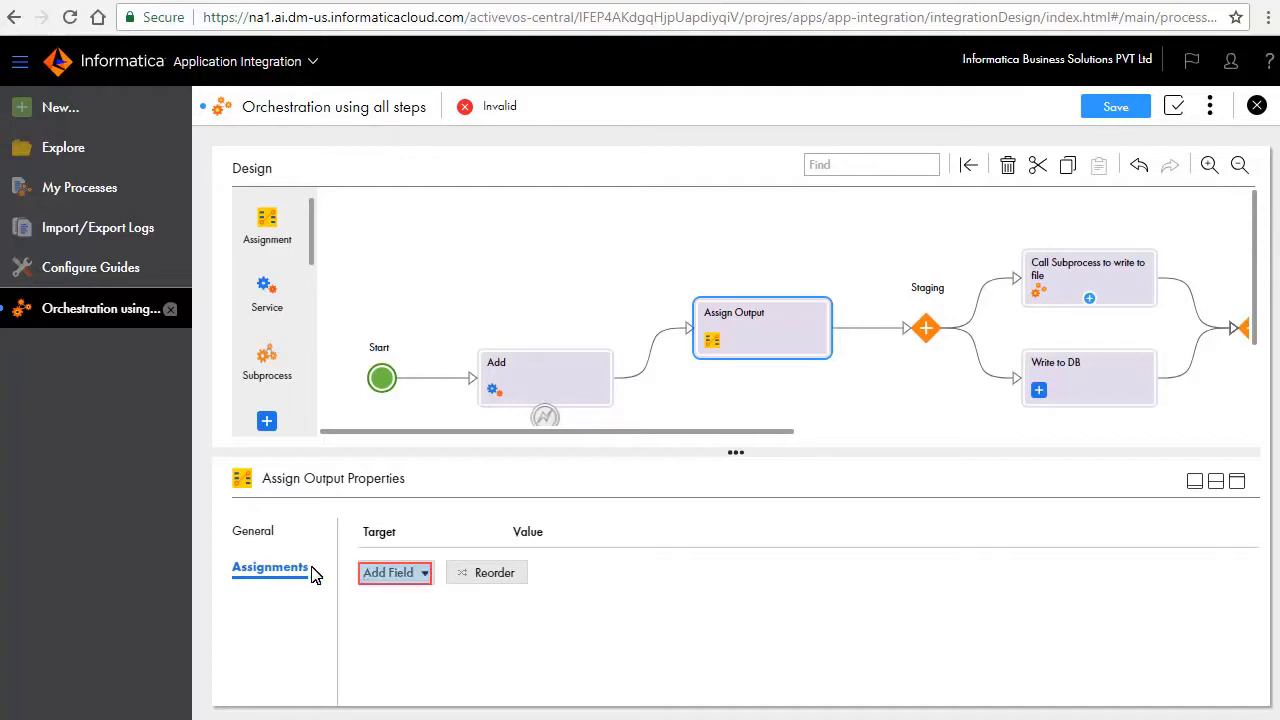
pyautogui.click(422, 580)
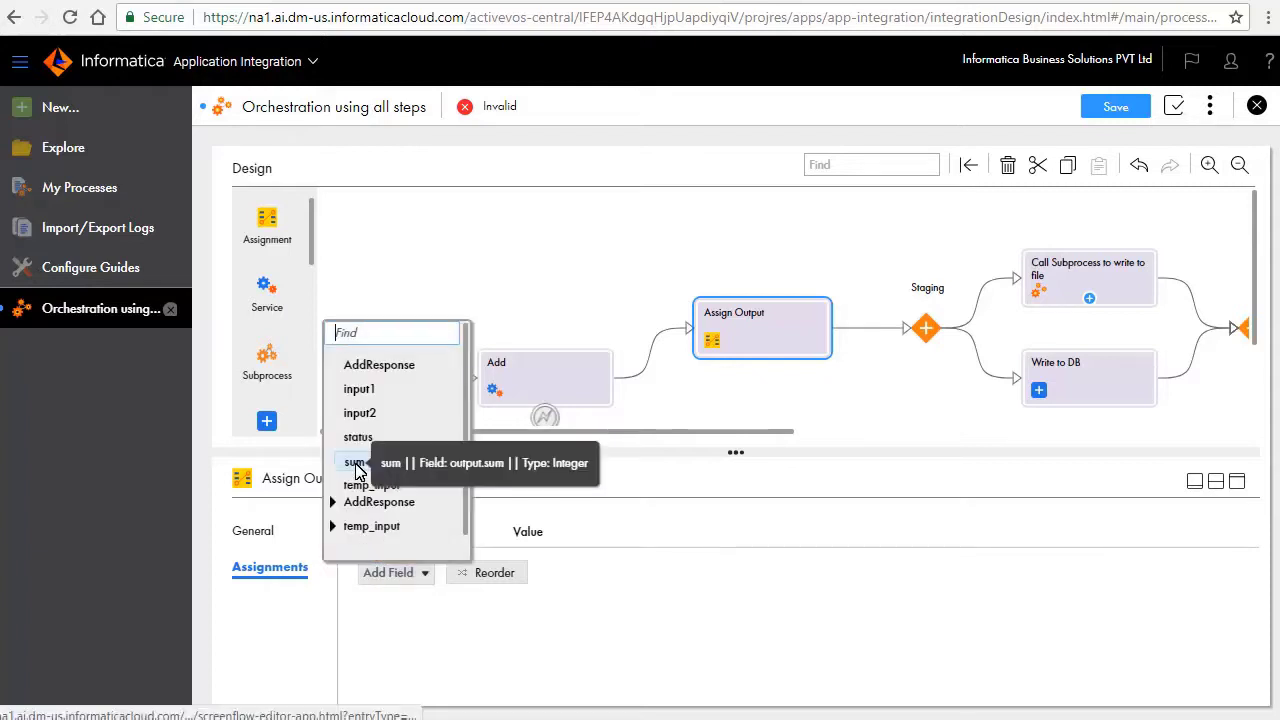
pyautogui.click(355, 458)
pyautogui.click(645, 566)
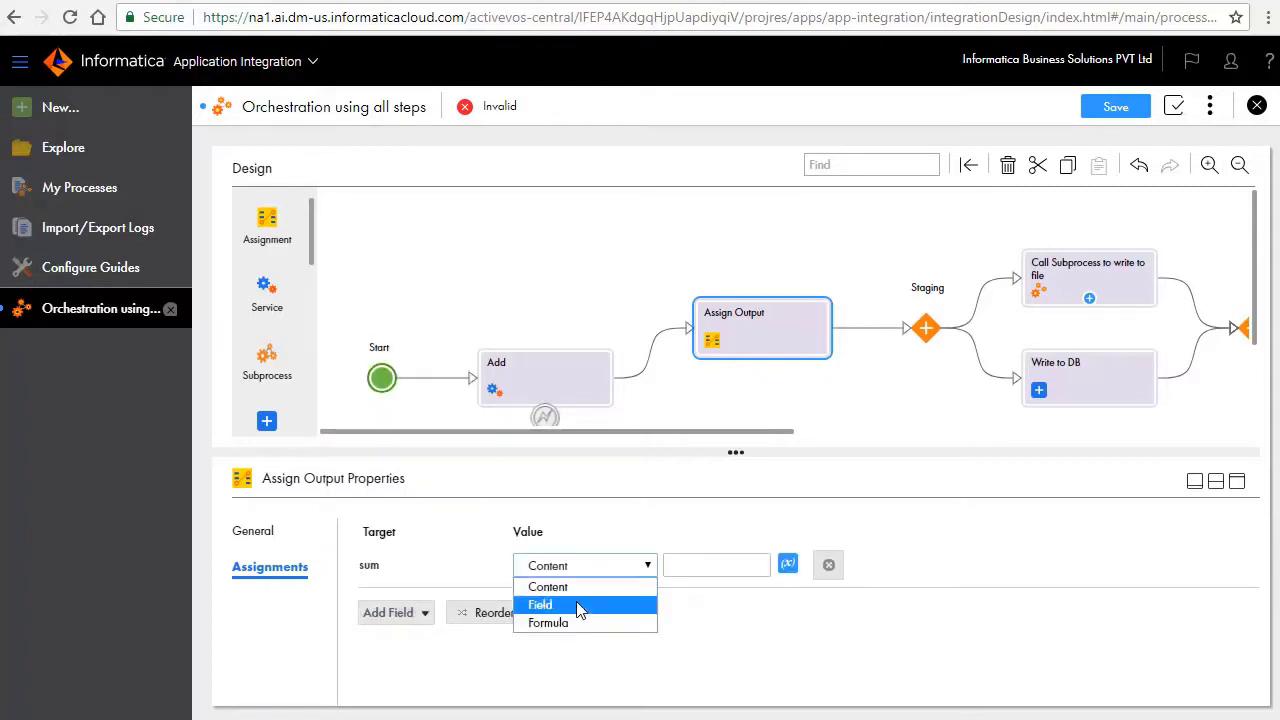
pyautogui.click(580, 601)
pyautogui.click(781, 566)
pyautogui.click(663, 376)
pyautogui.click(718, 407)
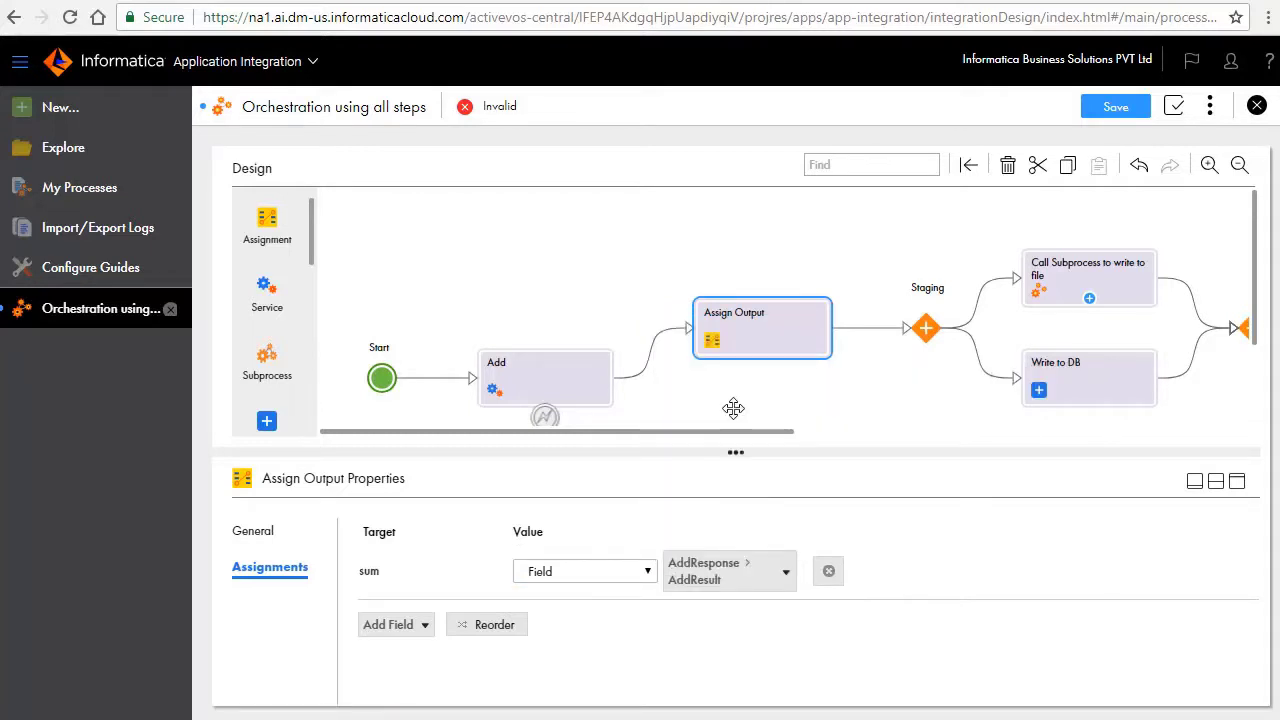
# Insert a Milestone step named "Reply" between Assign Output and Staging, and save the process
pyautogui.click(870, 330)
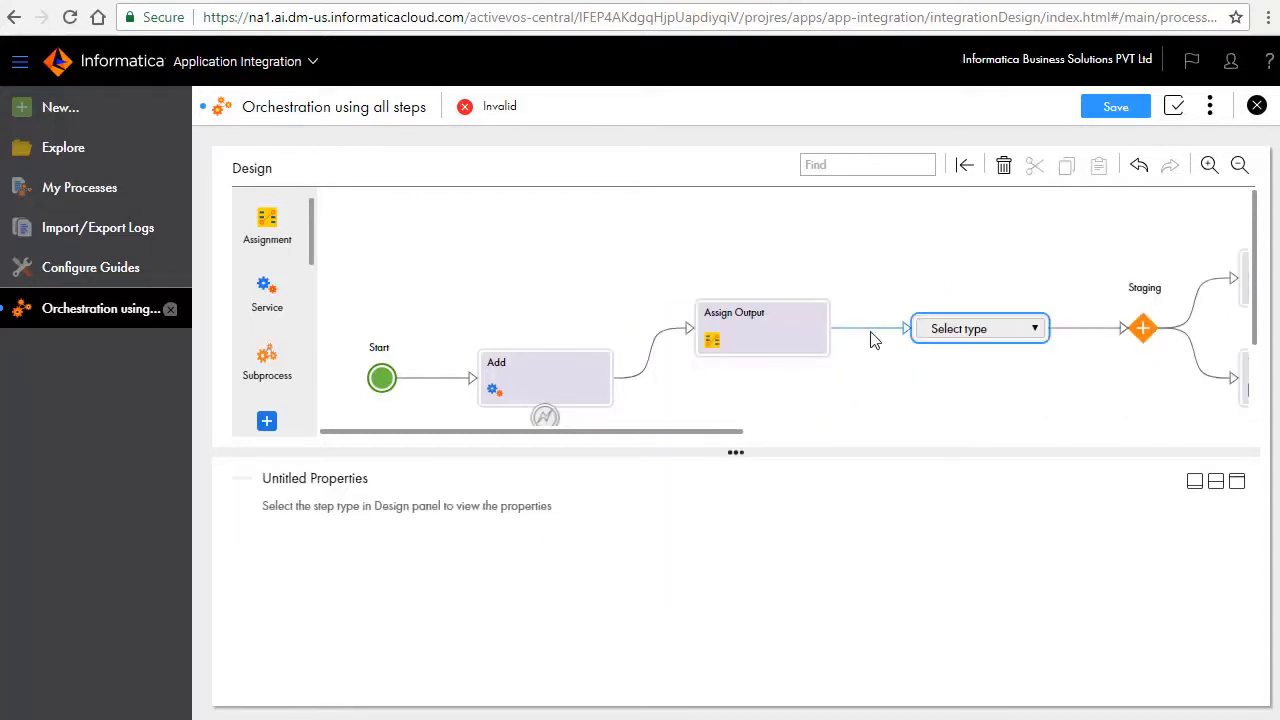
pyautogui.click(965, 332)
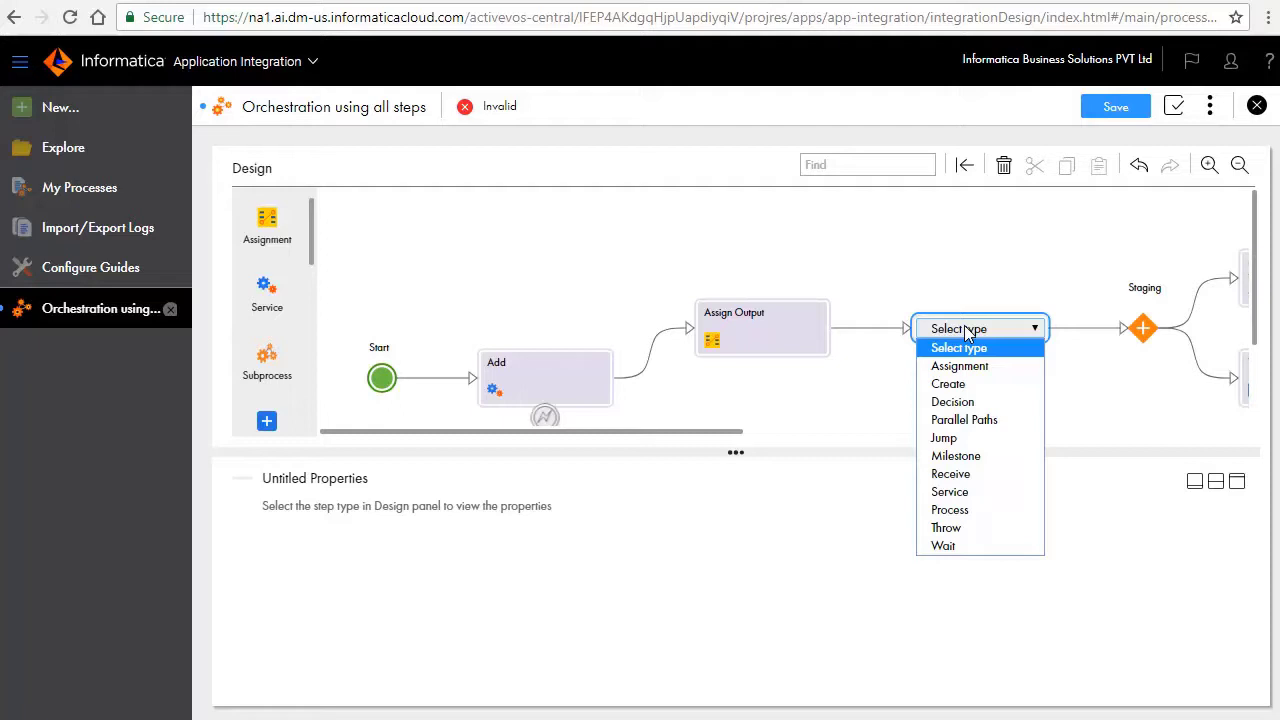
pyautogui.click(994, 456)
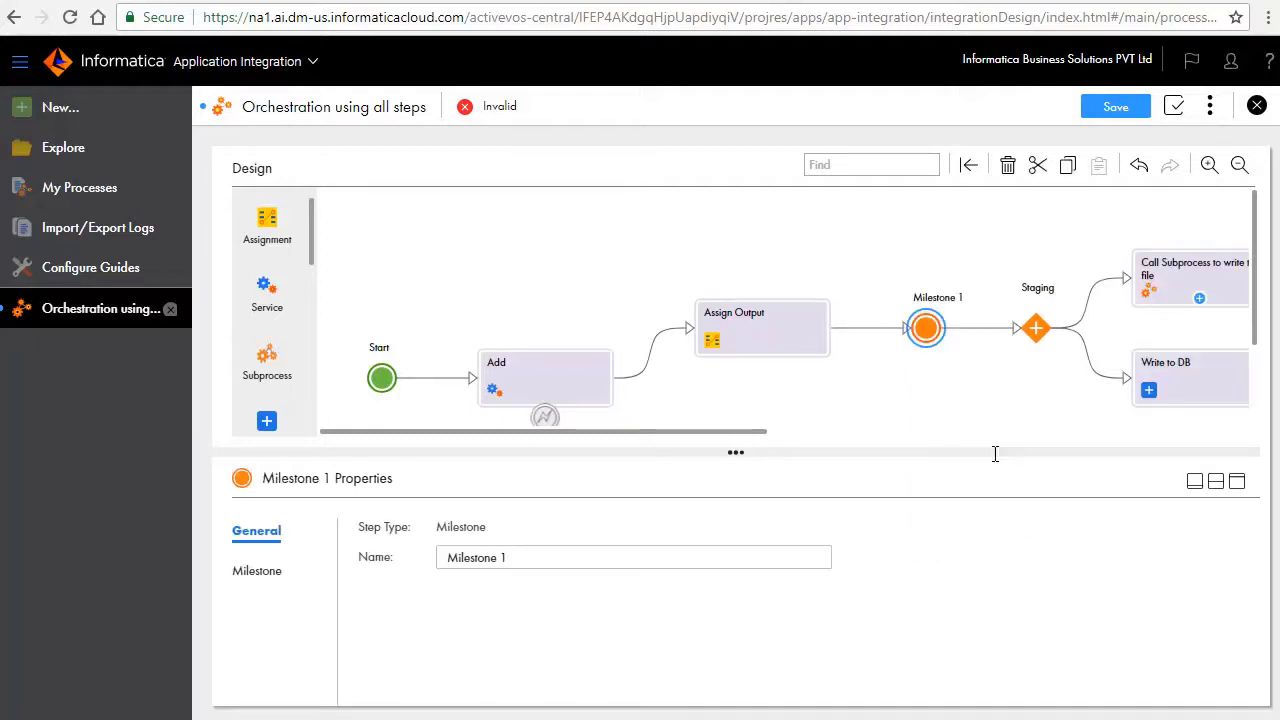
pyautogui.tripleClick(529, 557)
pyautogui.write('Reply')
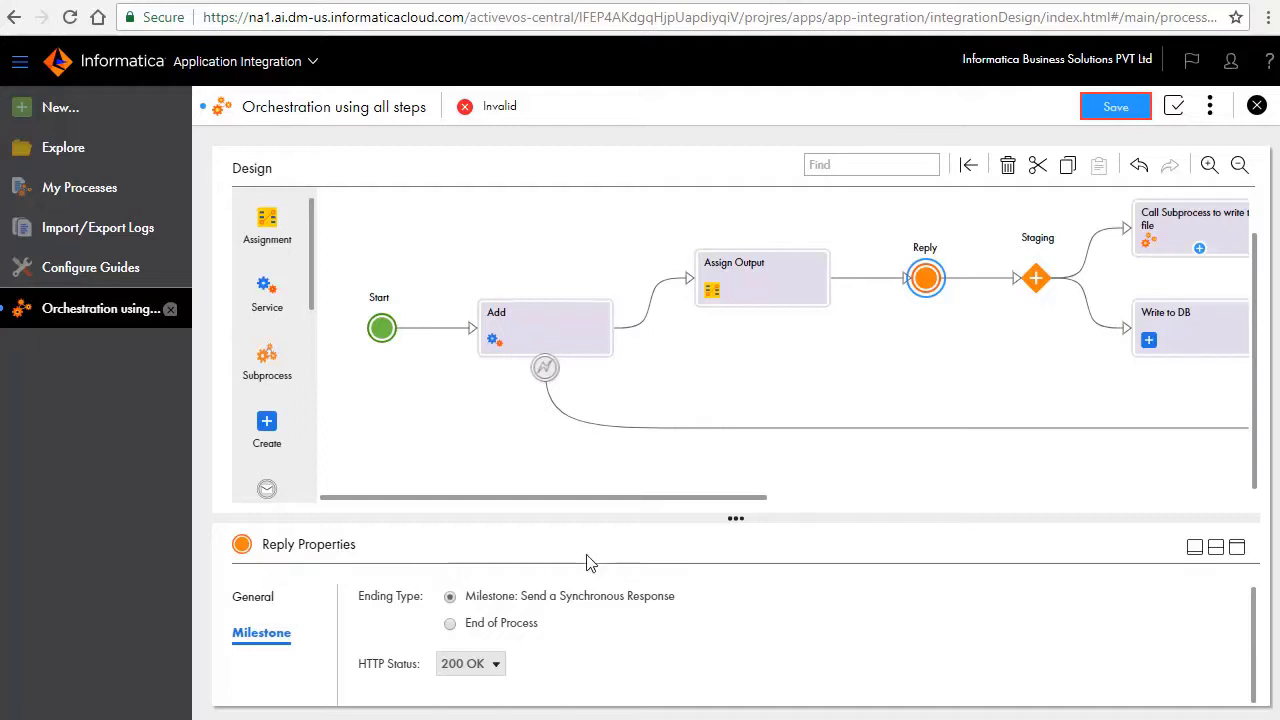
pyautogui.click(1126, 107)
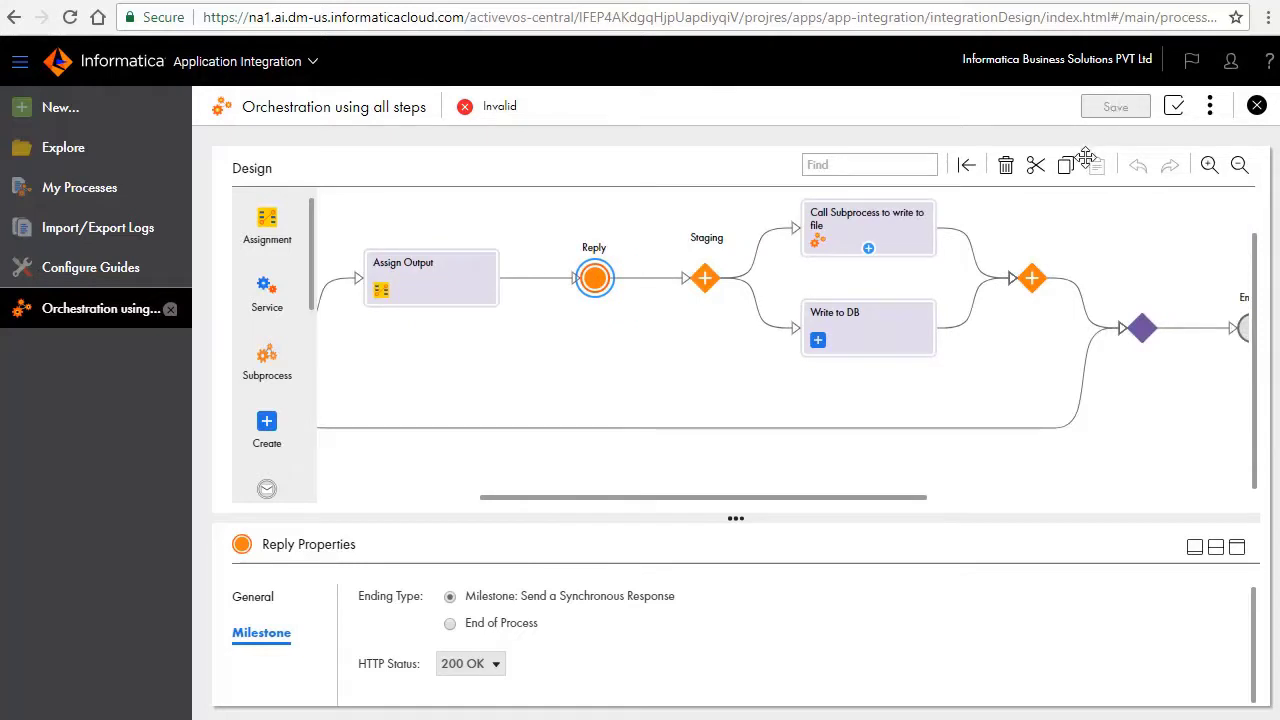
# Insert a Wait step after the point where Staging's paths rejoin and name it "Wait for 10 seconds"
pyautogui.click(1077, 282)
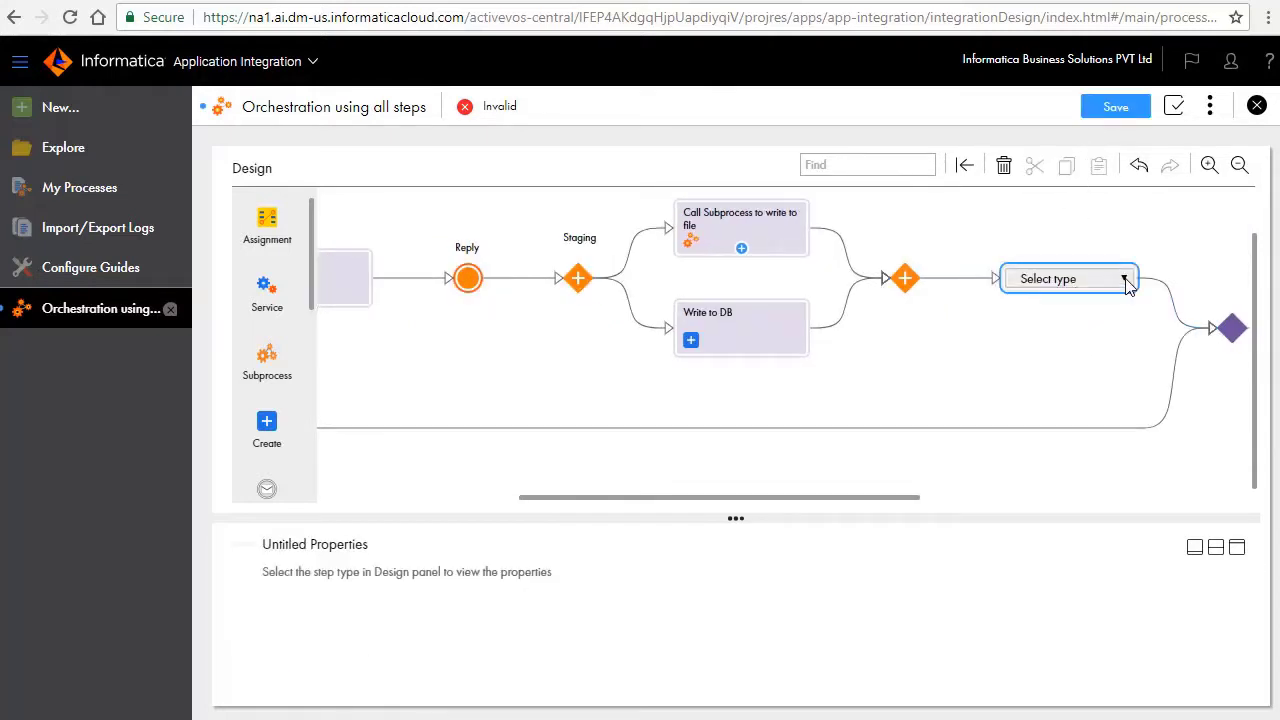
pyautogui.click(1125, 281)
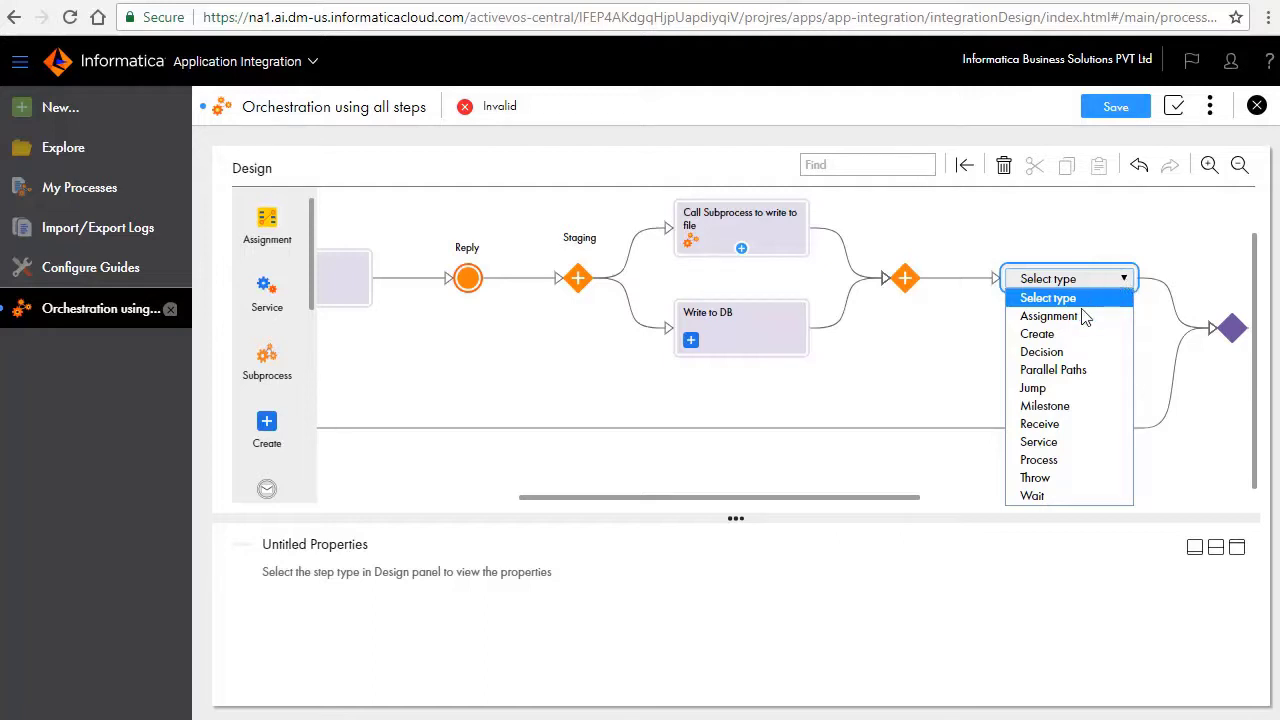
pyautogui.click(1056, 494)
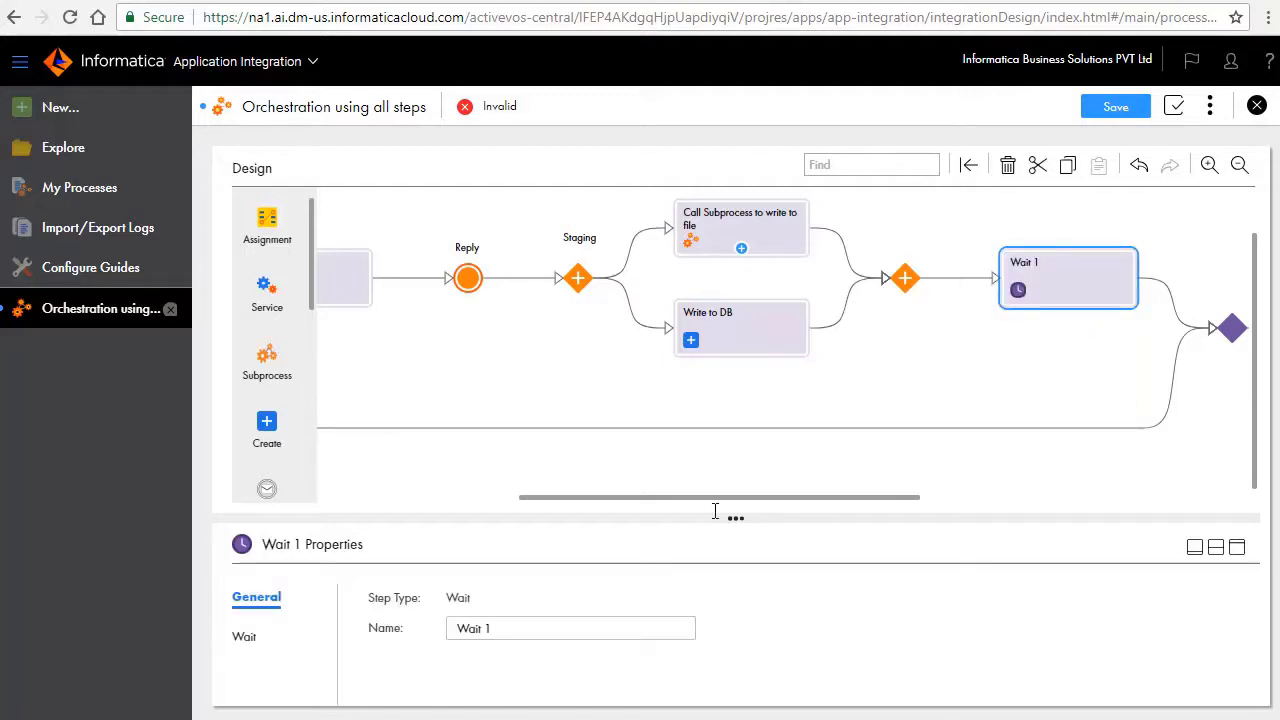
pyautogui.tripleClick(511, 628)
pyautogui.write('Wait for 10 seconds')
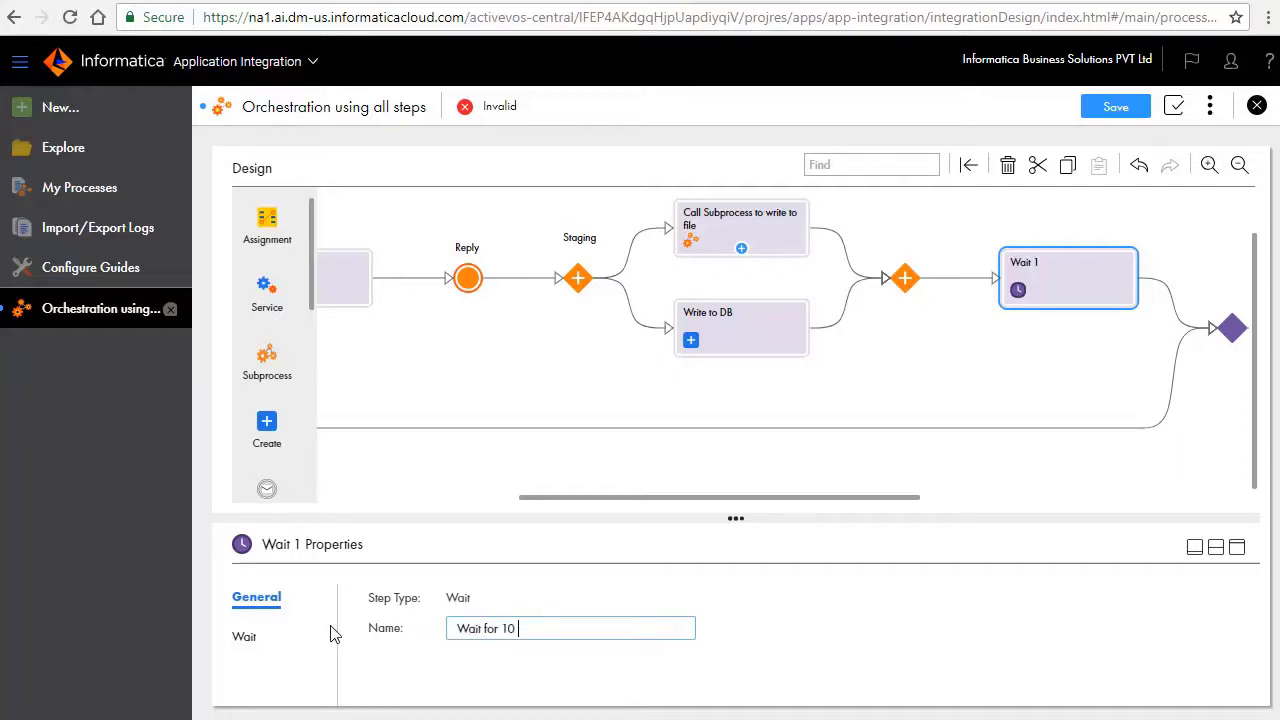
# Set the wait step's wait period to 10 seconds
pyautogui.click(243, 638)
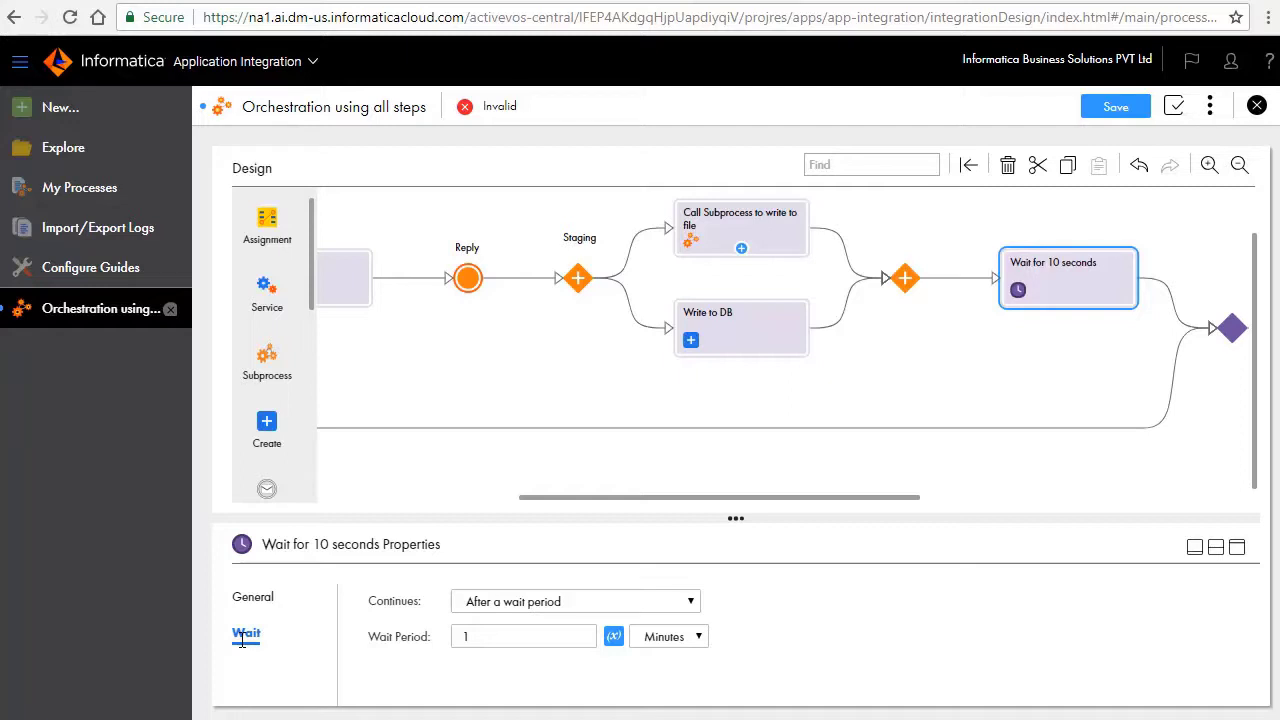
pyautogui.click(497, 637)
pyautogui.write('10')
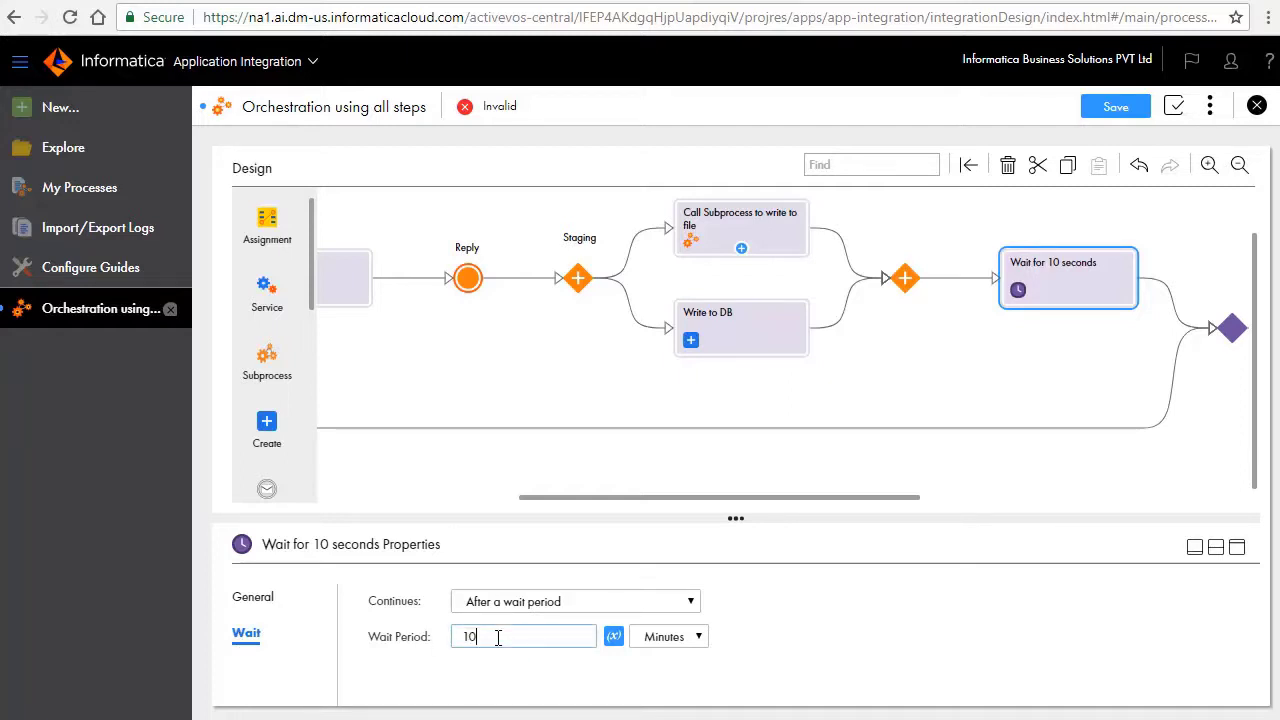
pyautogui.click(700, 637)
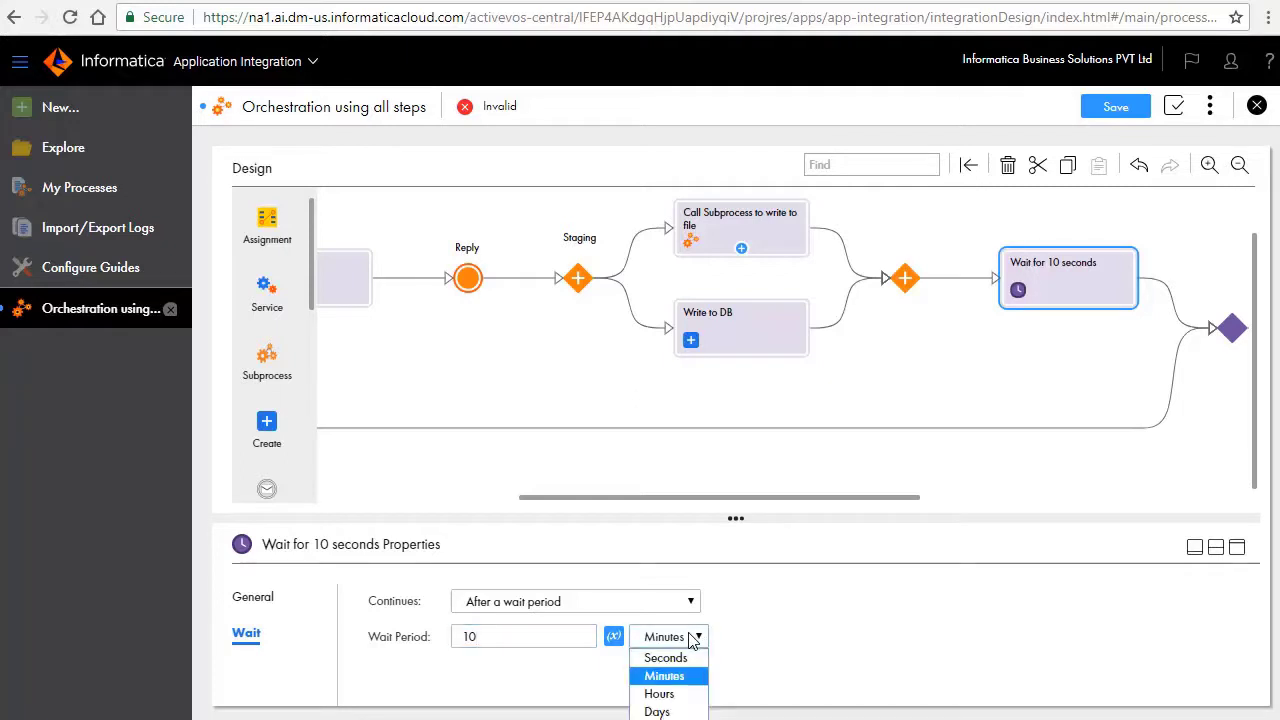
pyautogui.click(666, 658)
# Insert a Jump step on Add's fault path that jumps to "Wait for 10 seconds", and save the process
pyautogui.moveTo(750, 497); pyautogui.dragTo(577, 489)
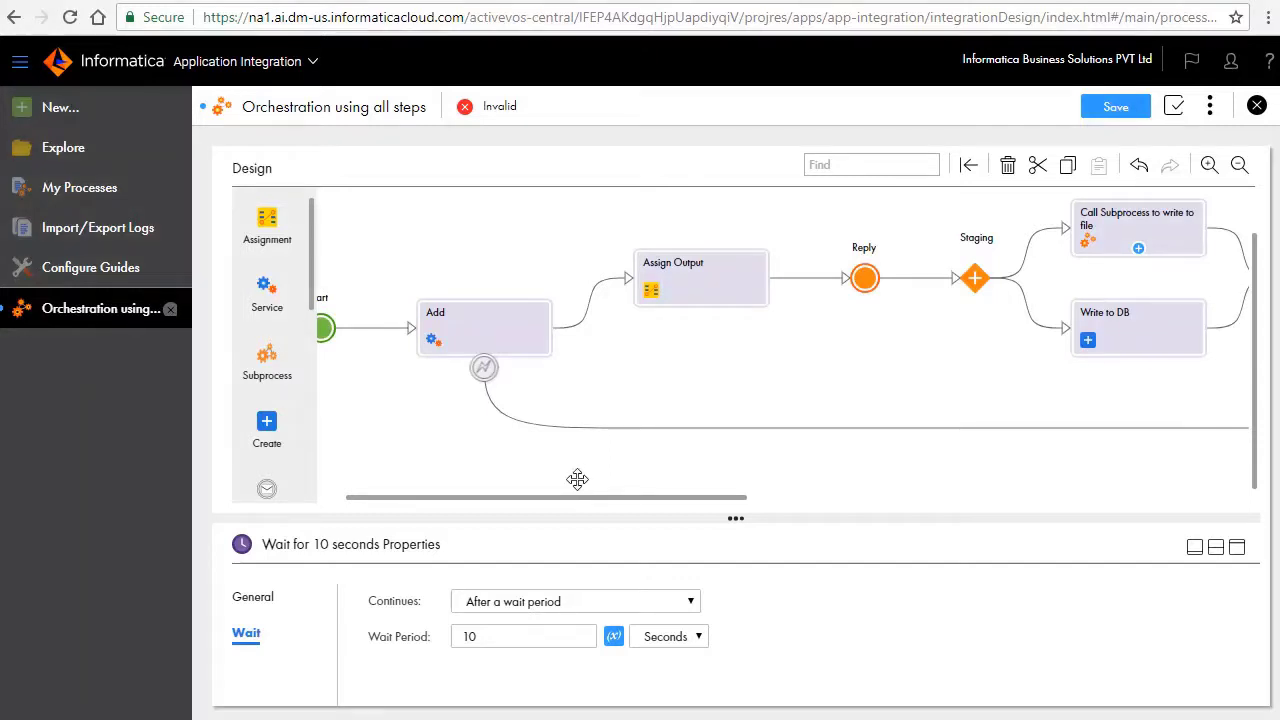
pyautogui.click(697, 430)
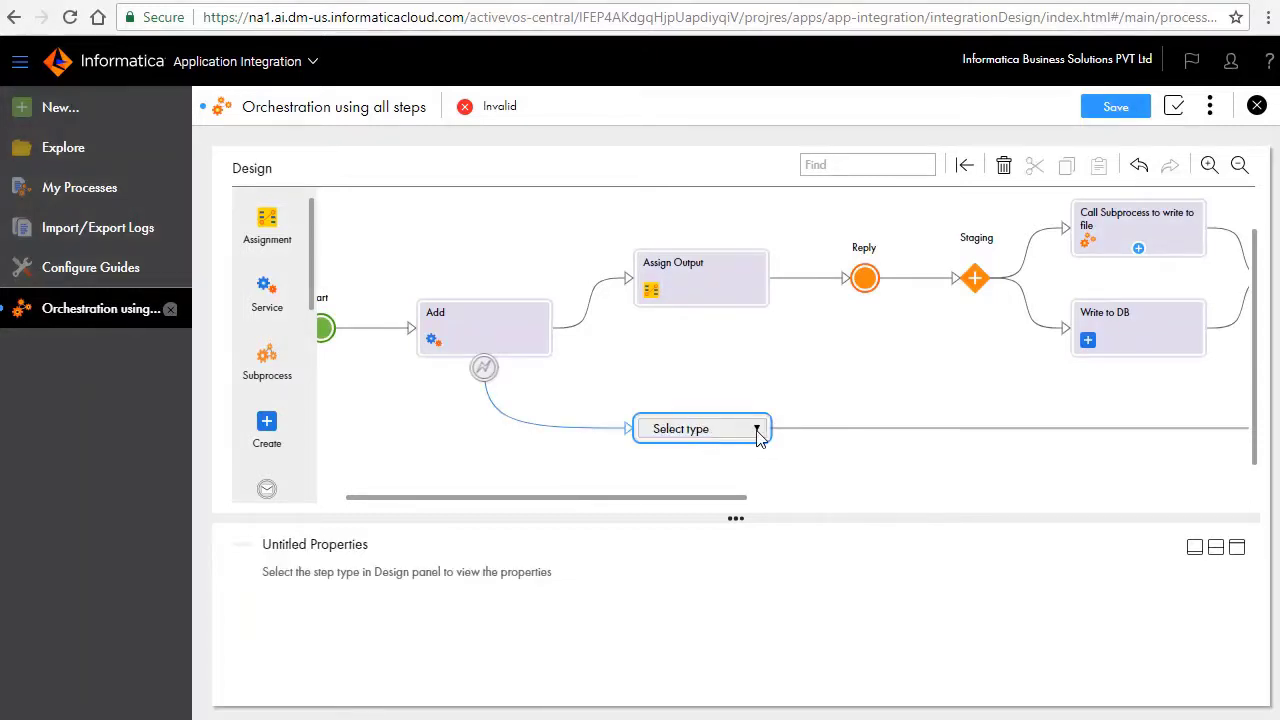
pyautogui.click(757, 430)
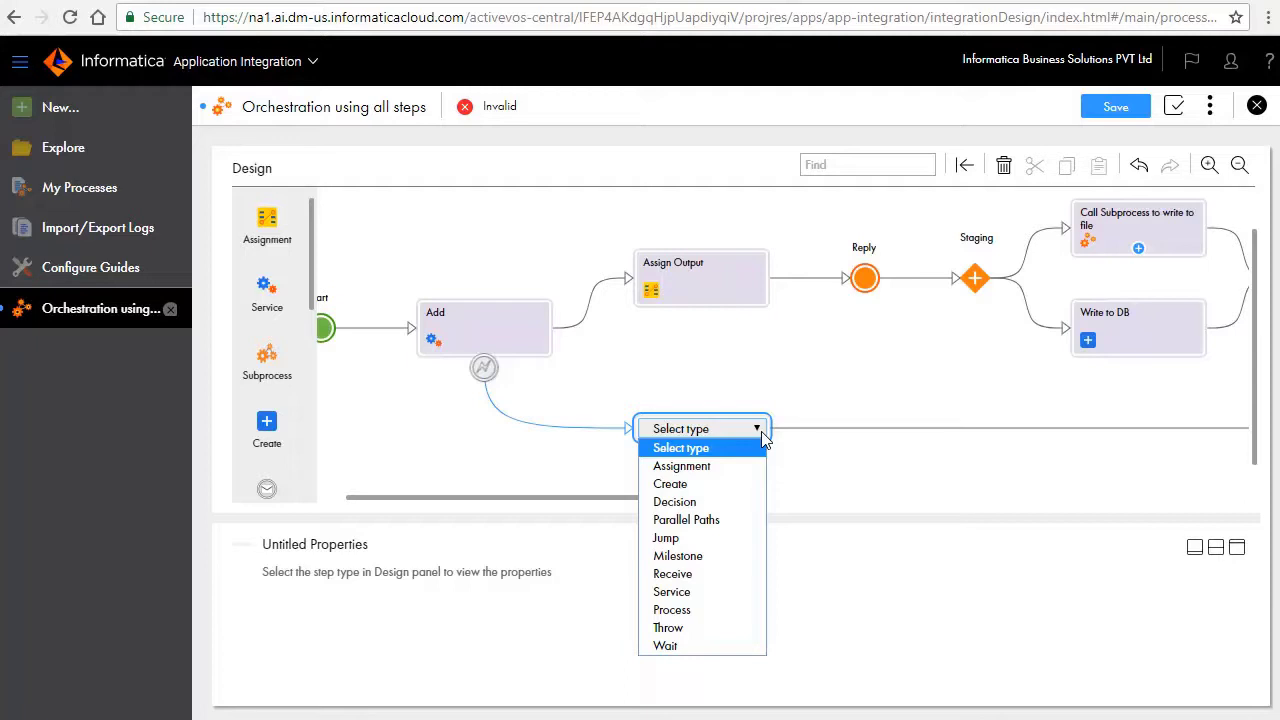
pyautogui.click(686, 538)
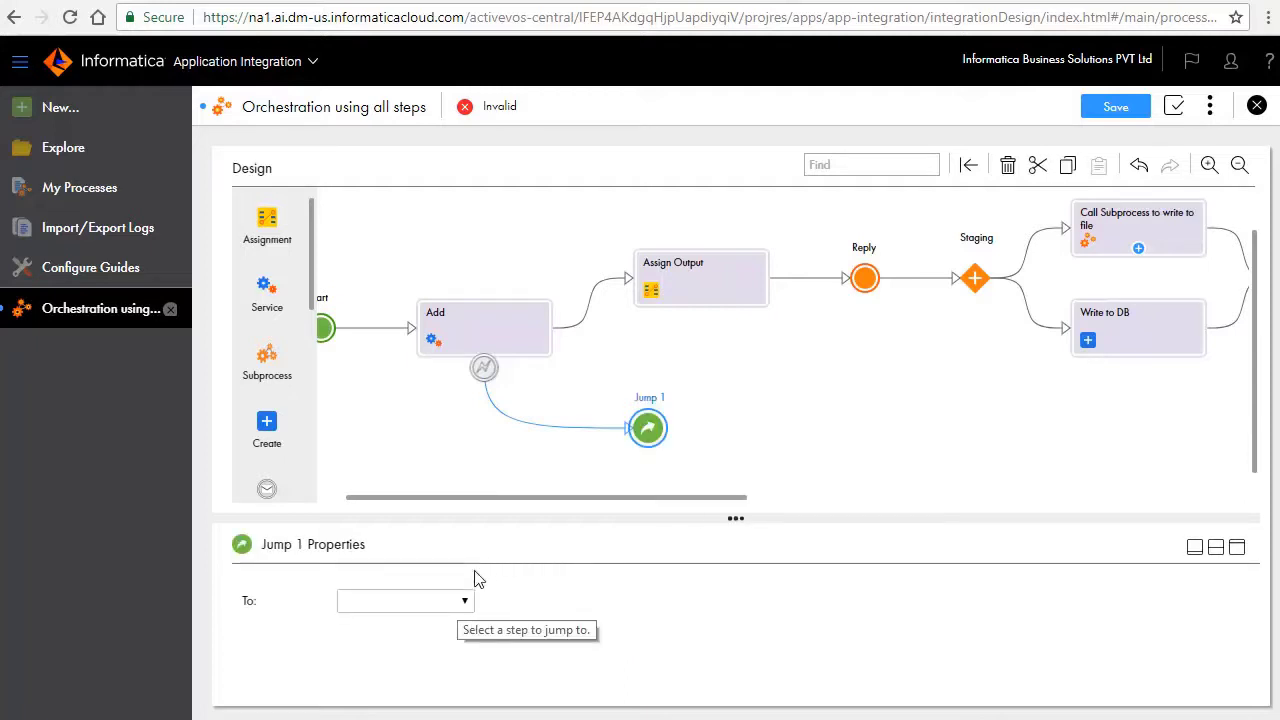
pyautogui.click(463, 603)
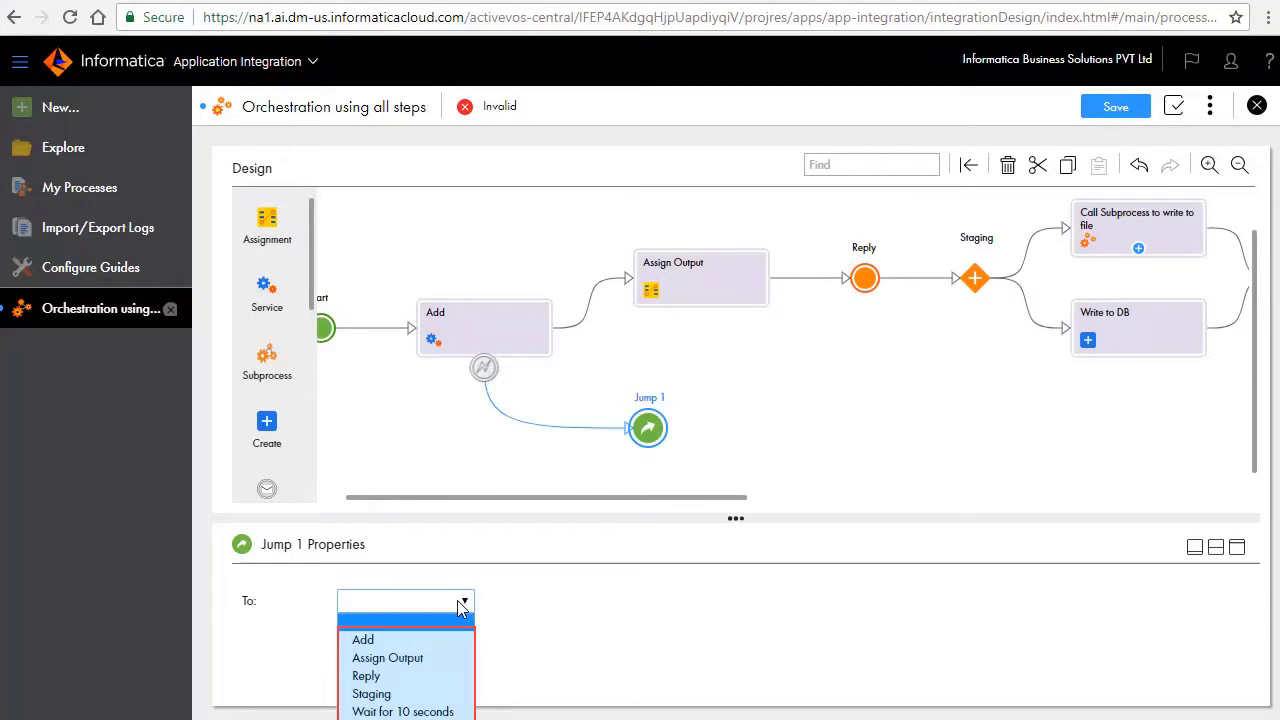
pyautogui.click(418, 712)
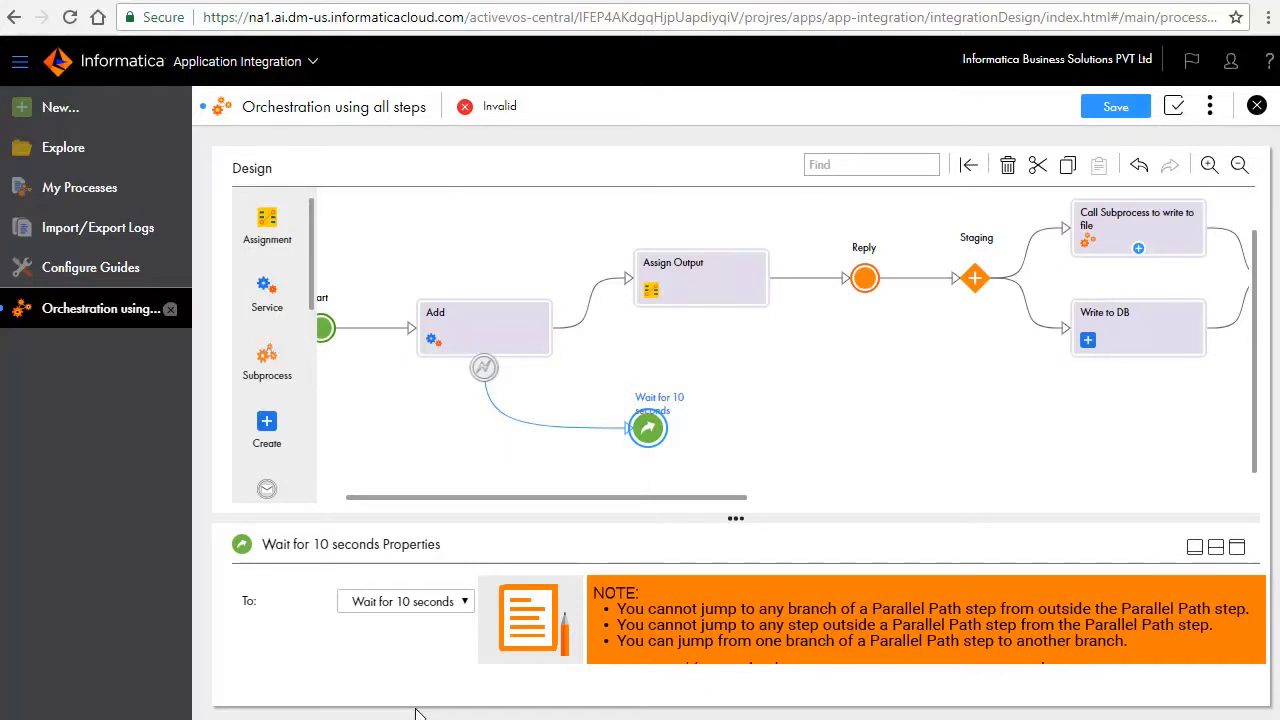
pyautogui.click(1117, 107)
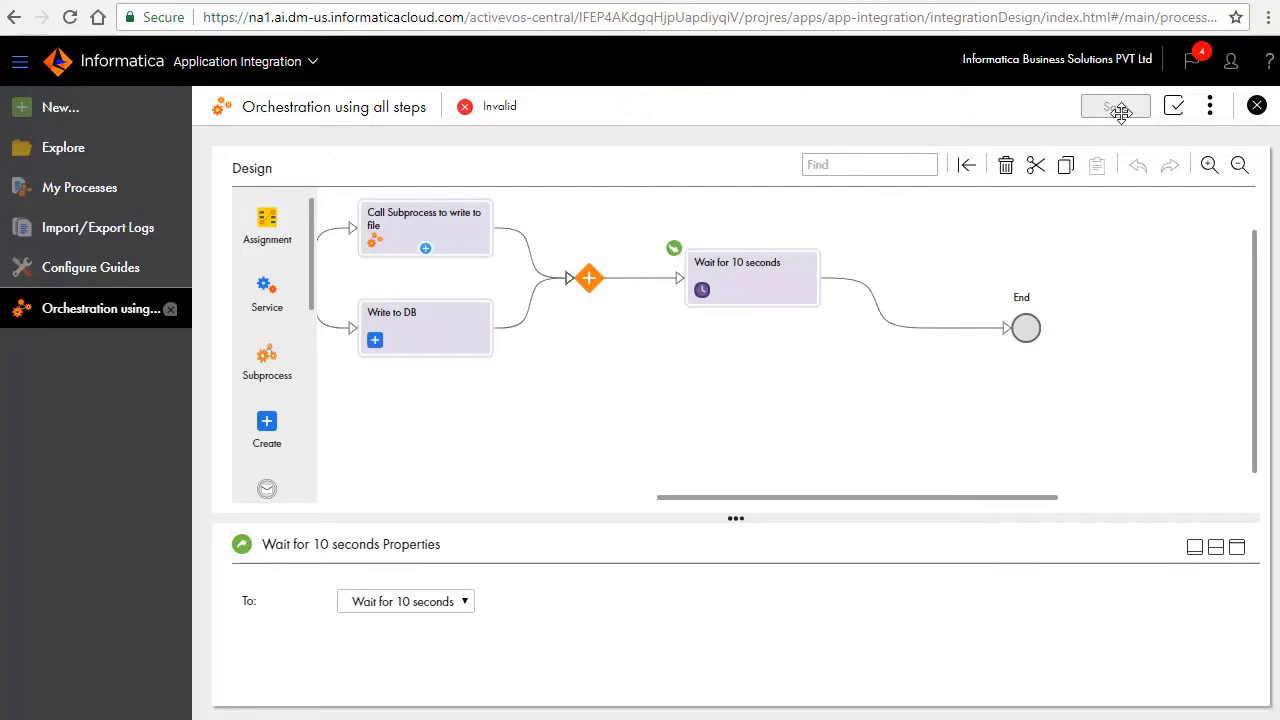
# Insert a Decision step after "Wait for 10 seconds" and name it "sum"
pyautogui.click(855, 280)
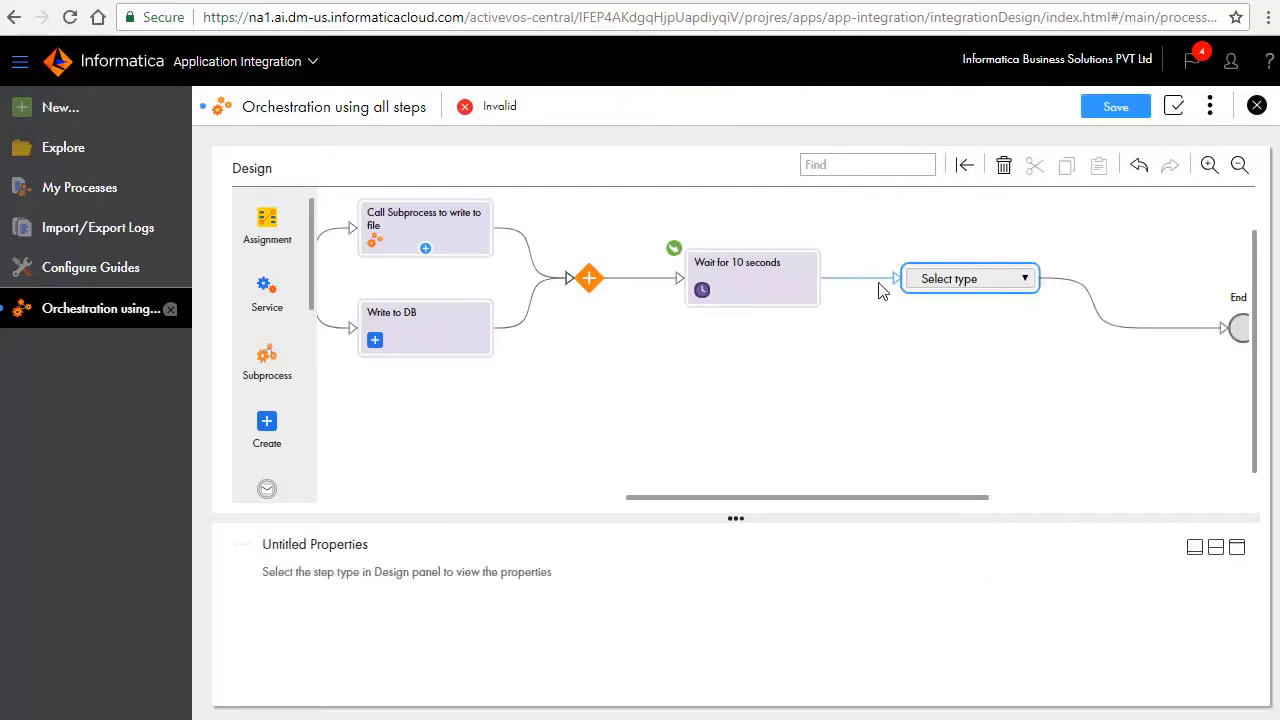
pyautogui.click(949, 286)
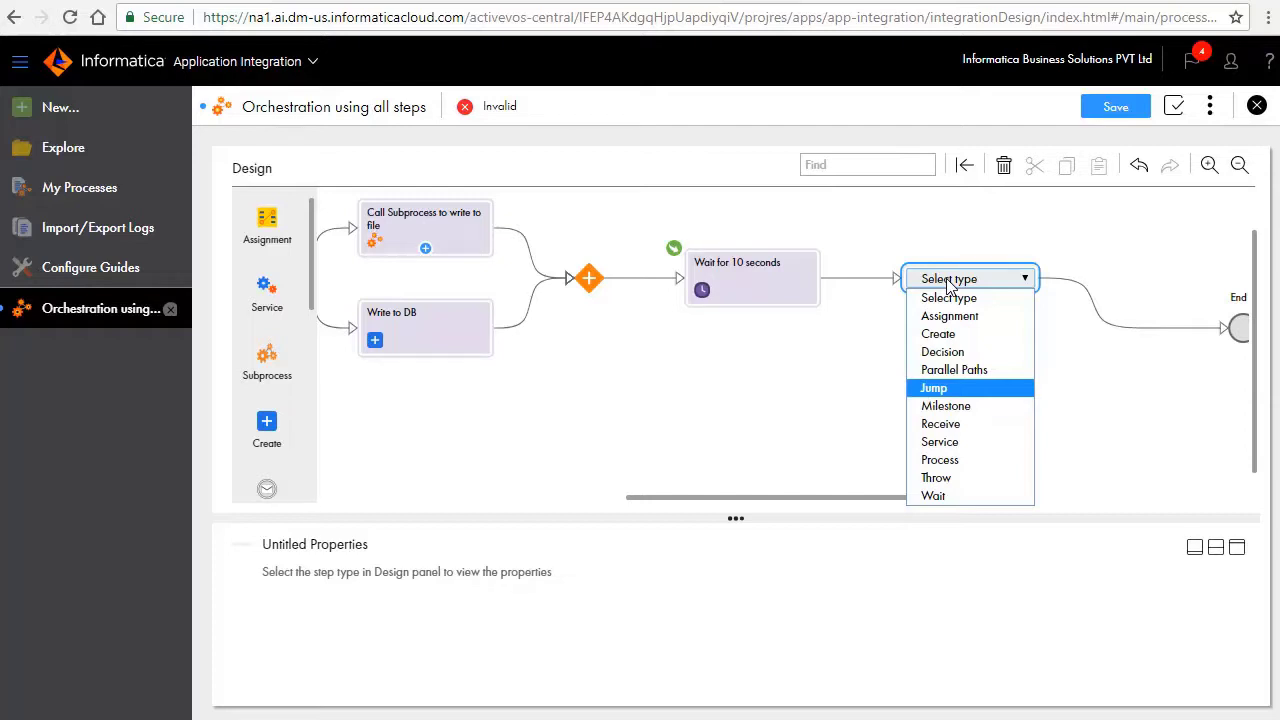
pyautogui.click(963, 351)
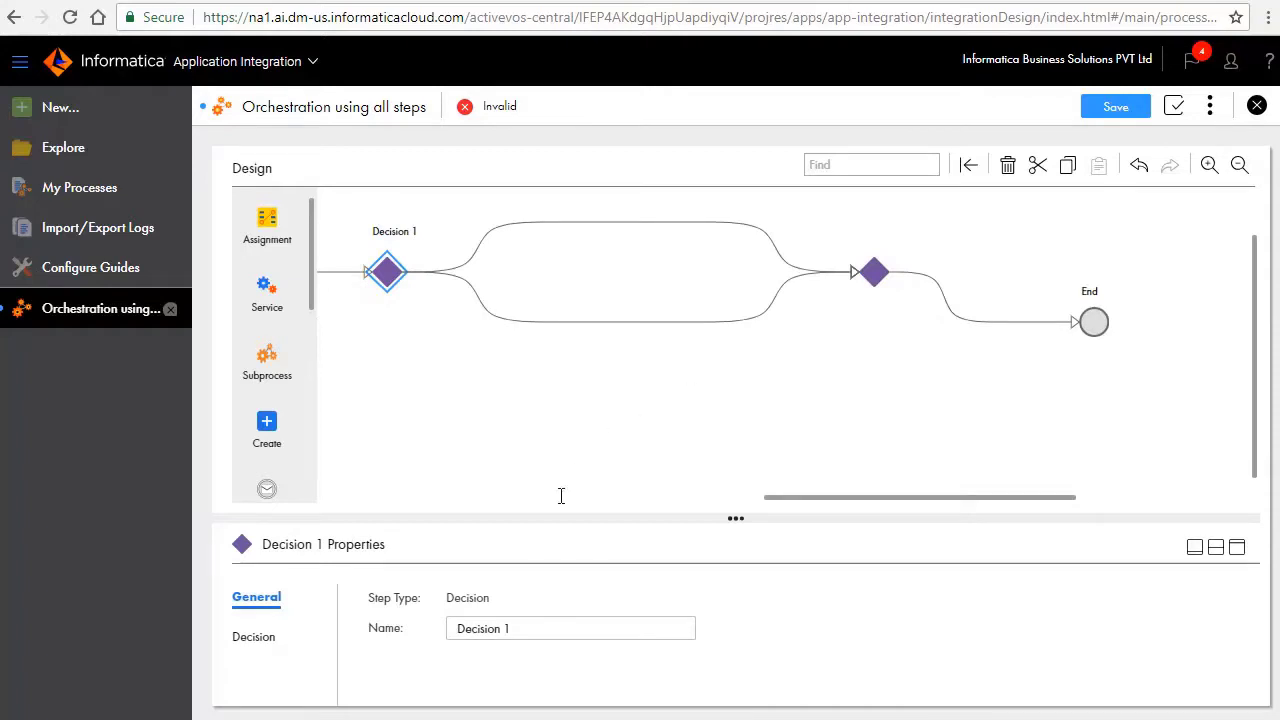
pyautogui.tripleClick(528, 630)
pyautogui.write('sum')
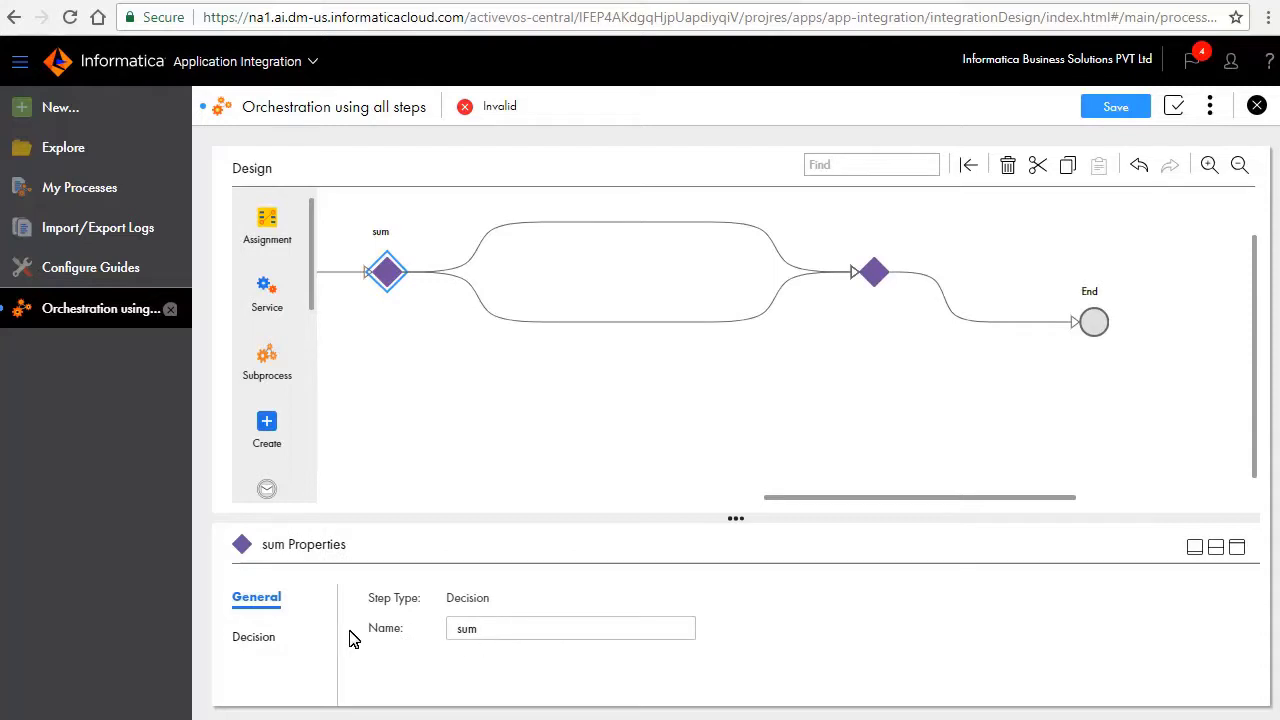
# Set the sum field as the field that the sum decision evaluates
pyautogui.click(258, 636)
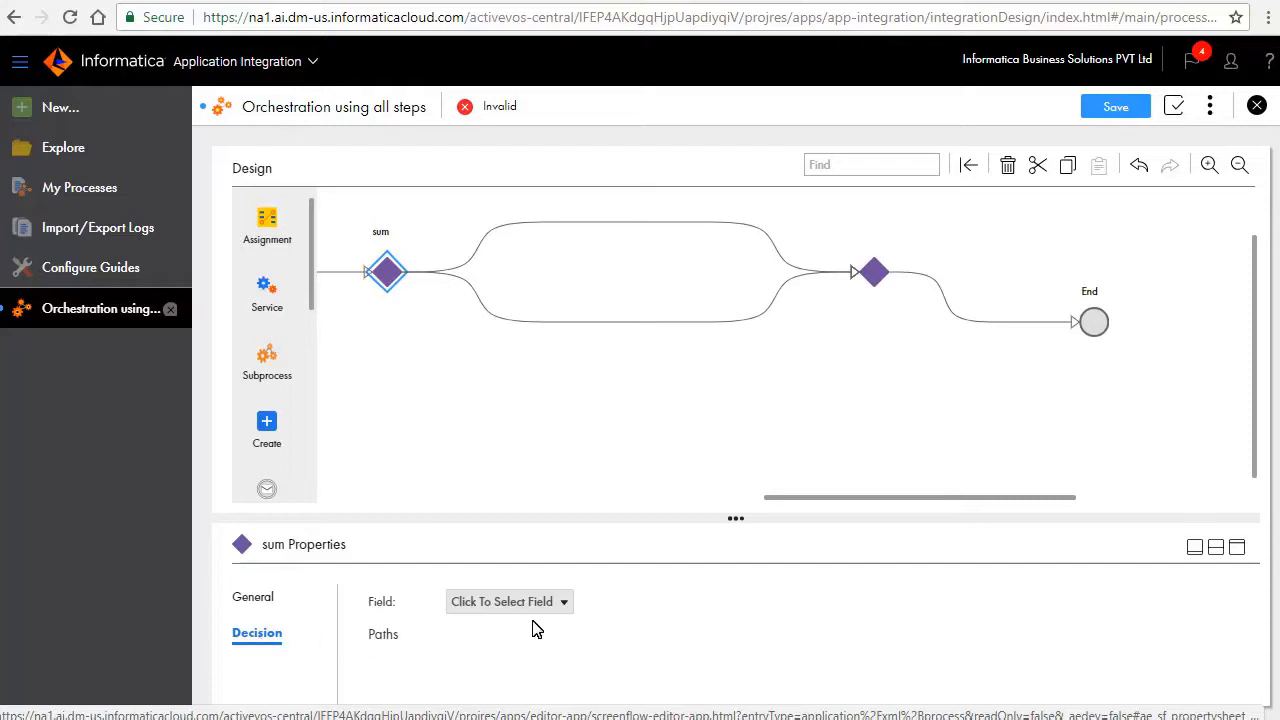
pyautogui.click(565, 604)
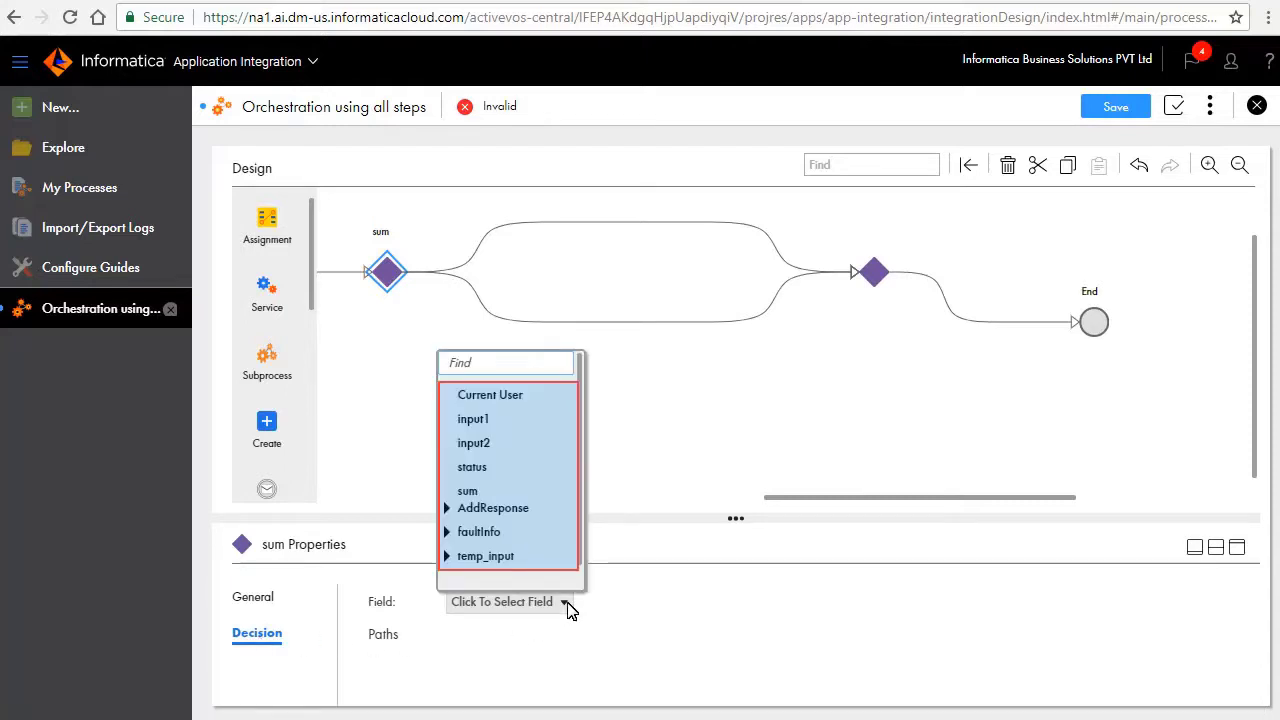
pyautogui.click(474, 494)
pyautogui.scroll(-1, 575, 640)
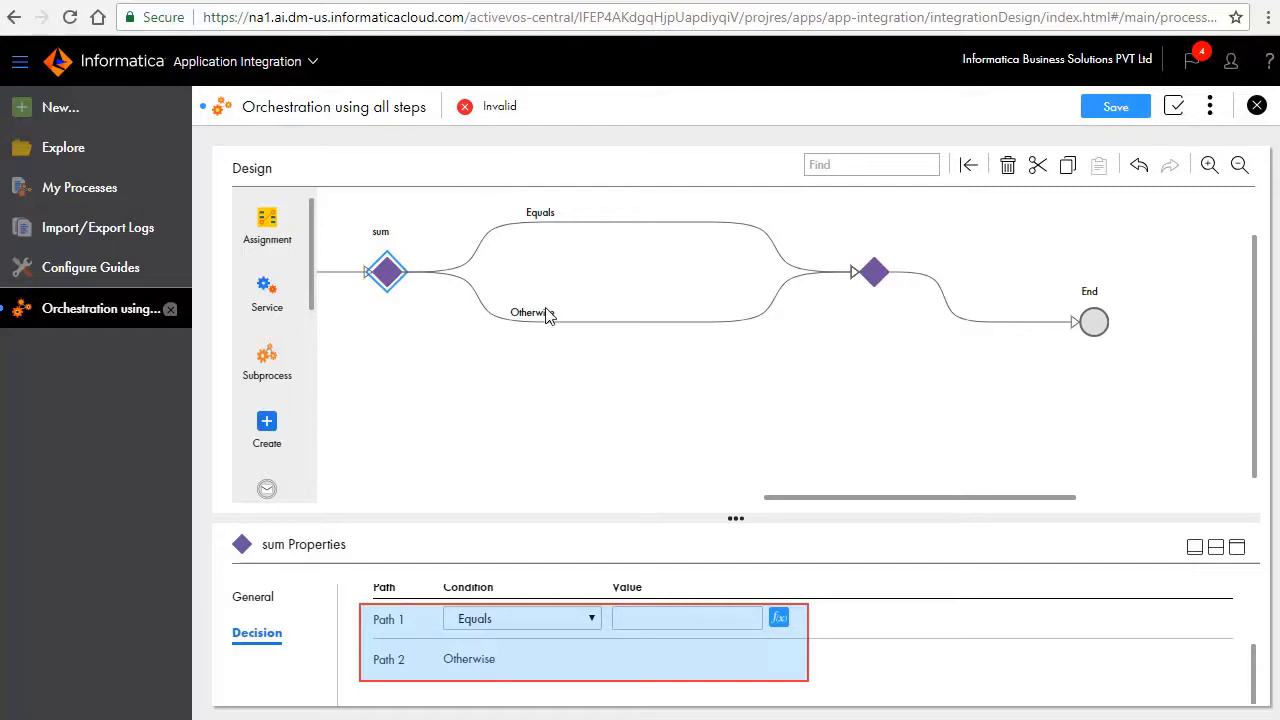
# Set the decision's Path 1 condition to Equals with the expression $input.input1
pyautogui.click(585, 620)
pyautogui.click(572, 642)
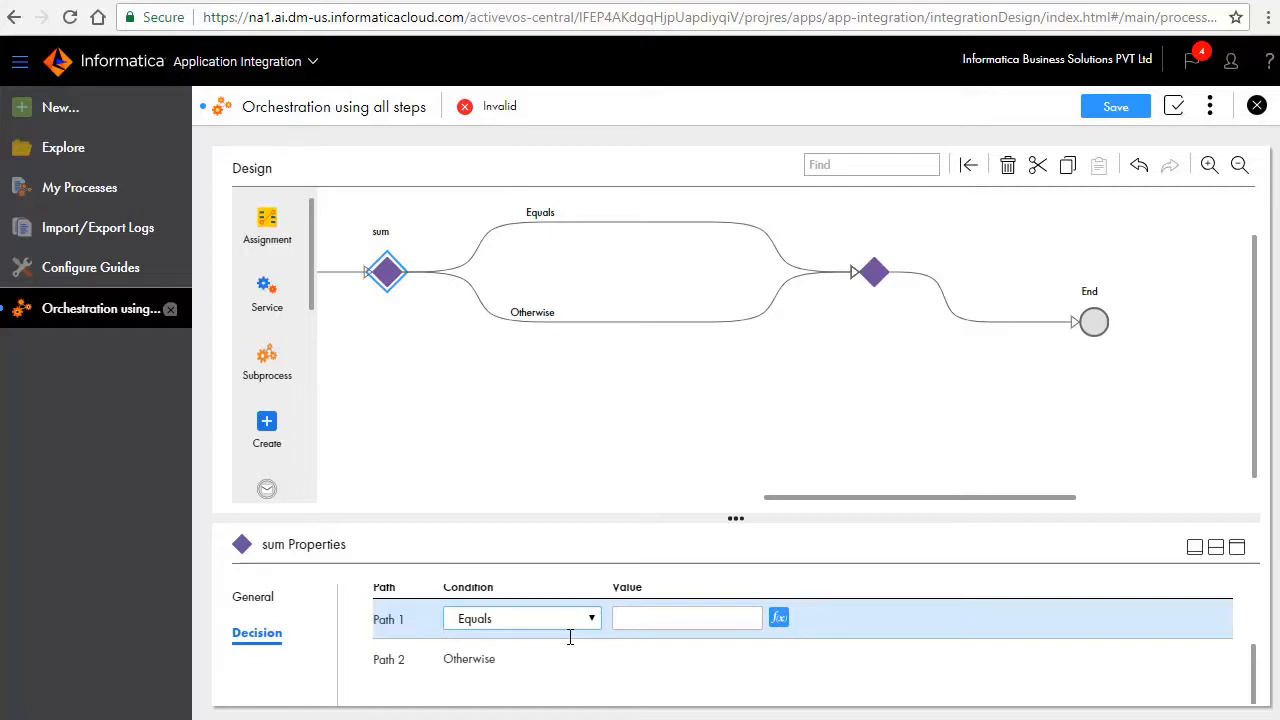
pyautogui.click(705, 618)
pyautogui.click(778, 618)
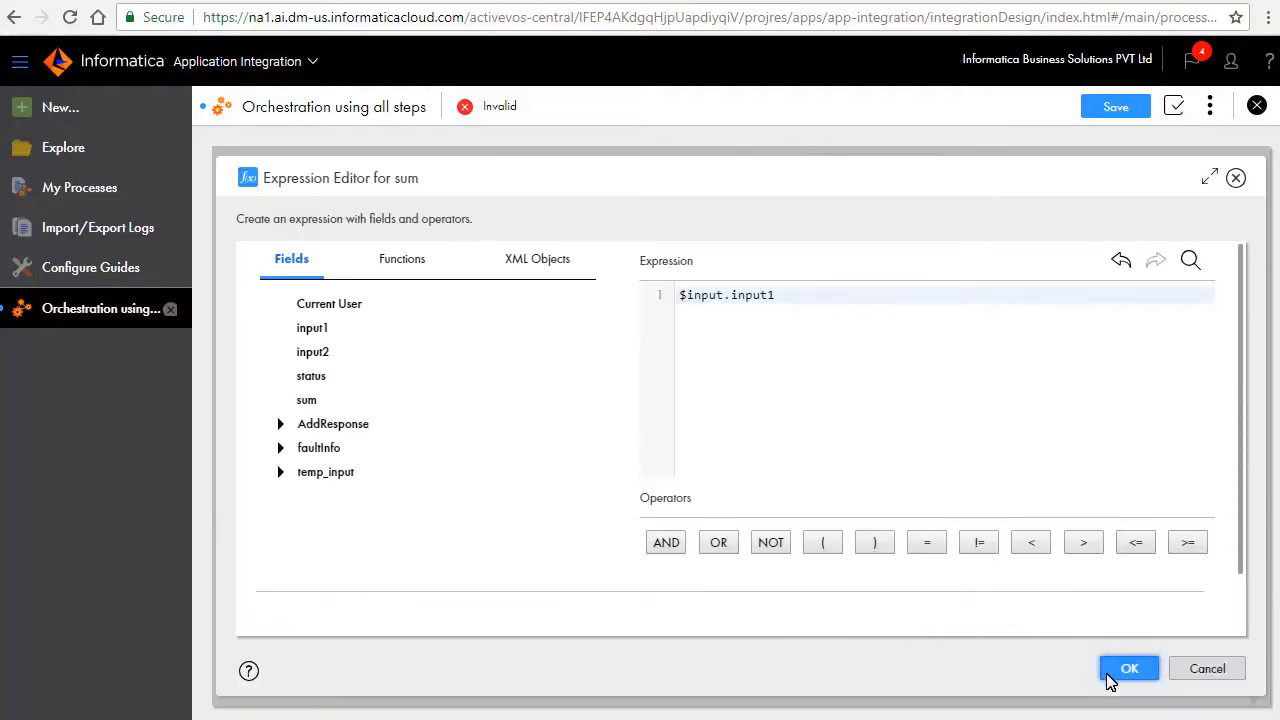
pyautogui.click(1126, 666)
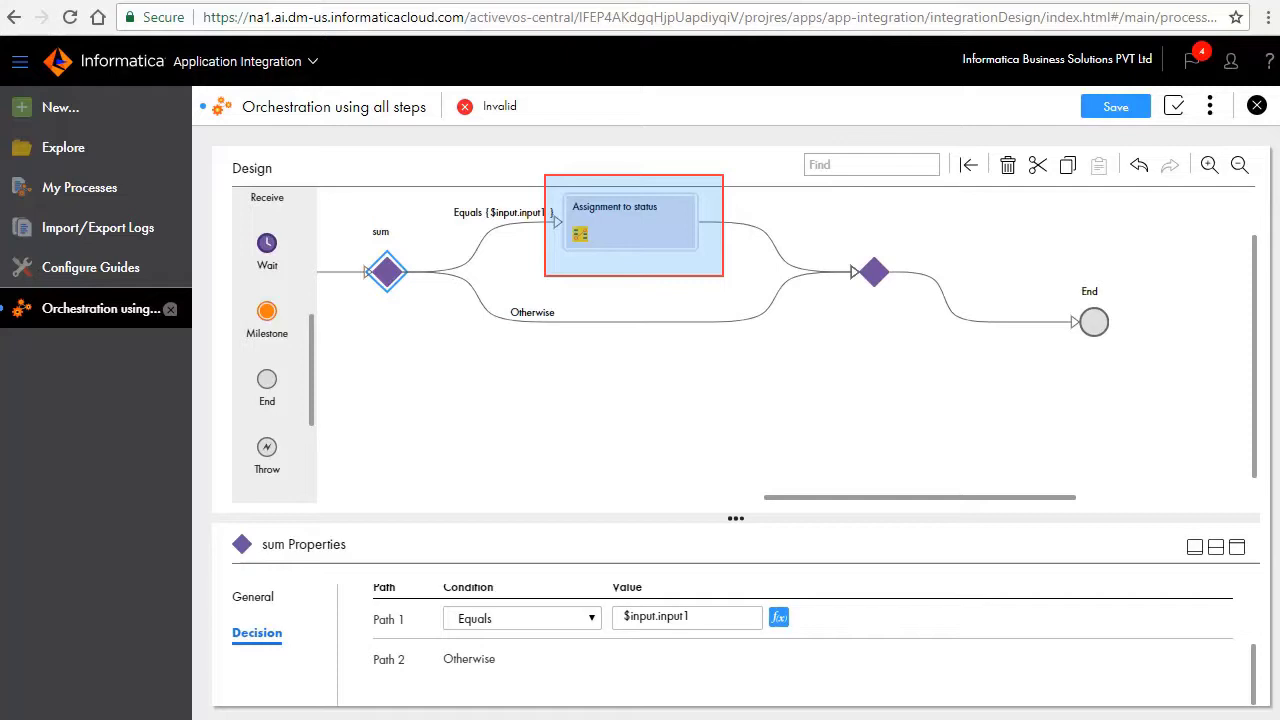
# Add an End step named "End" on the decision's Otherwise path, check its ending settings, and save the process
pyautogui.moveTo(581, 343); pyautogui.dragTo(597, 323)
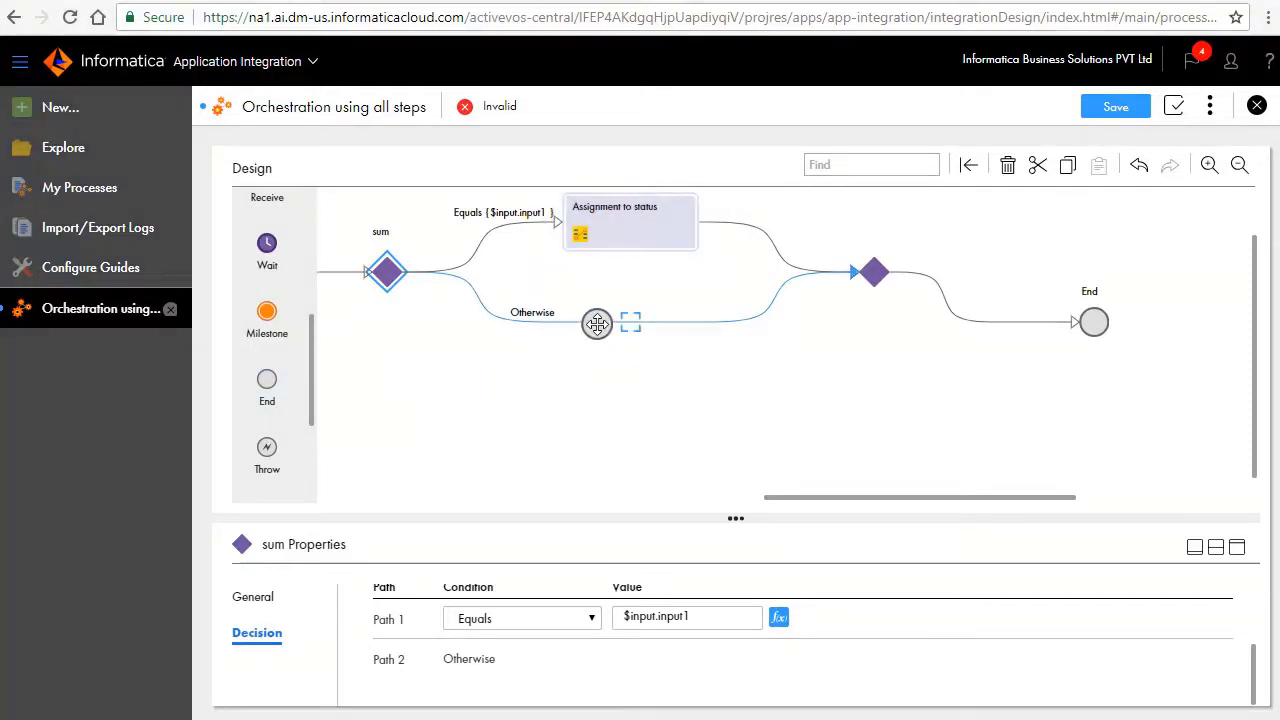
pyautogui.moveTo(597, 323); pyautogui.dragTo(597, 323)
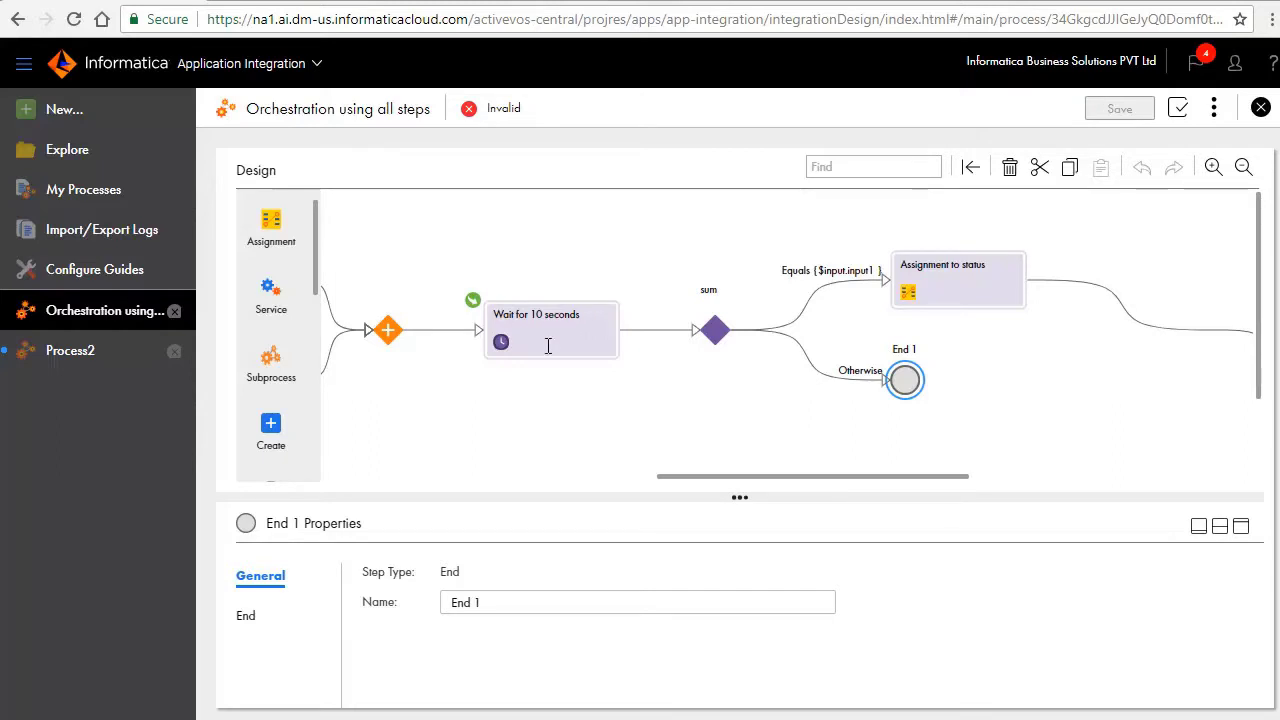
pyautogui.tripleClick(493, 603)
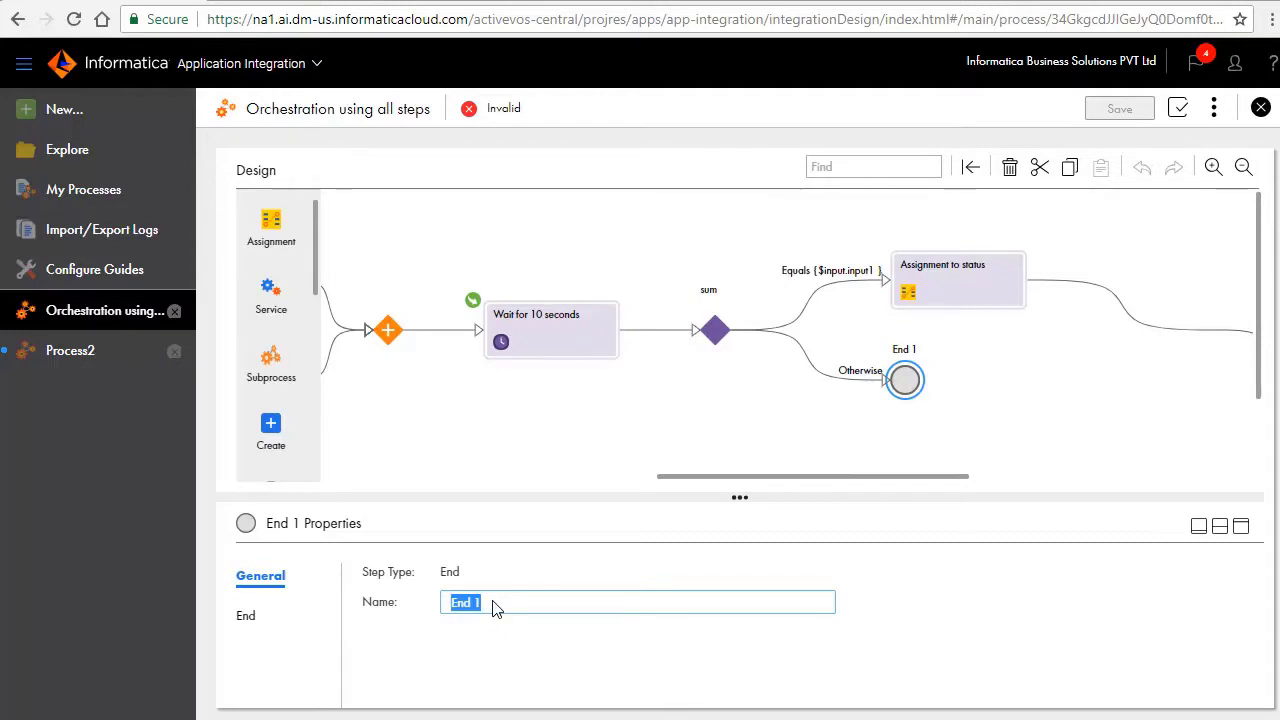
pyautogui.write('End')
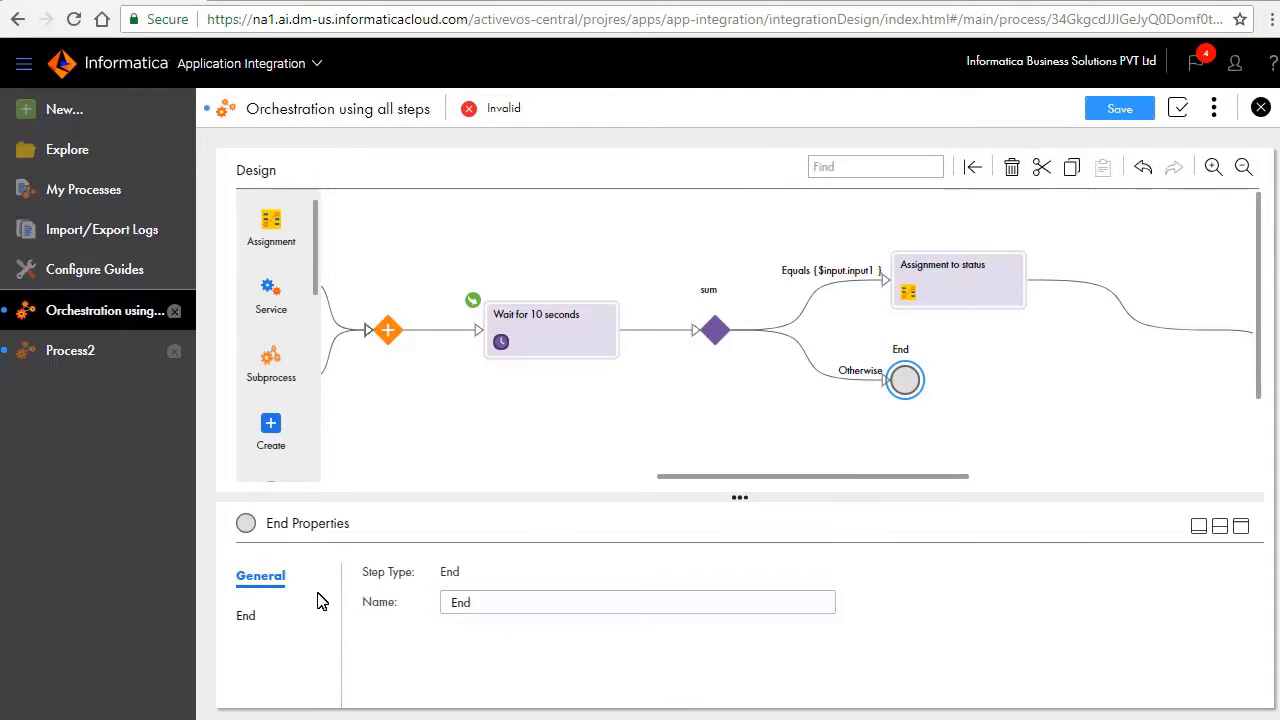
pyautogui.click(246, 616)
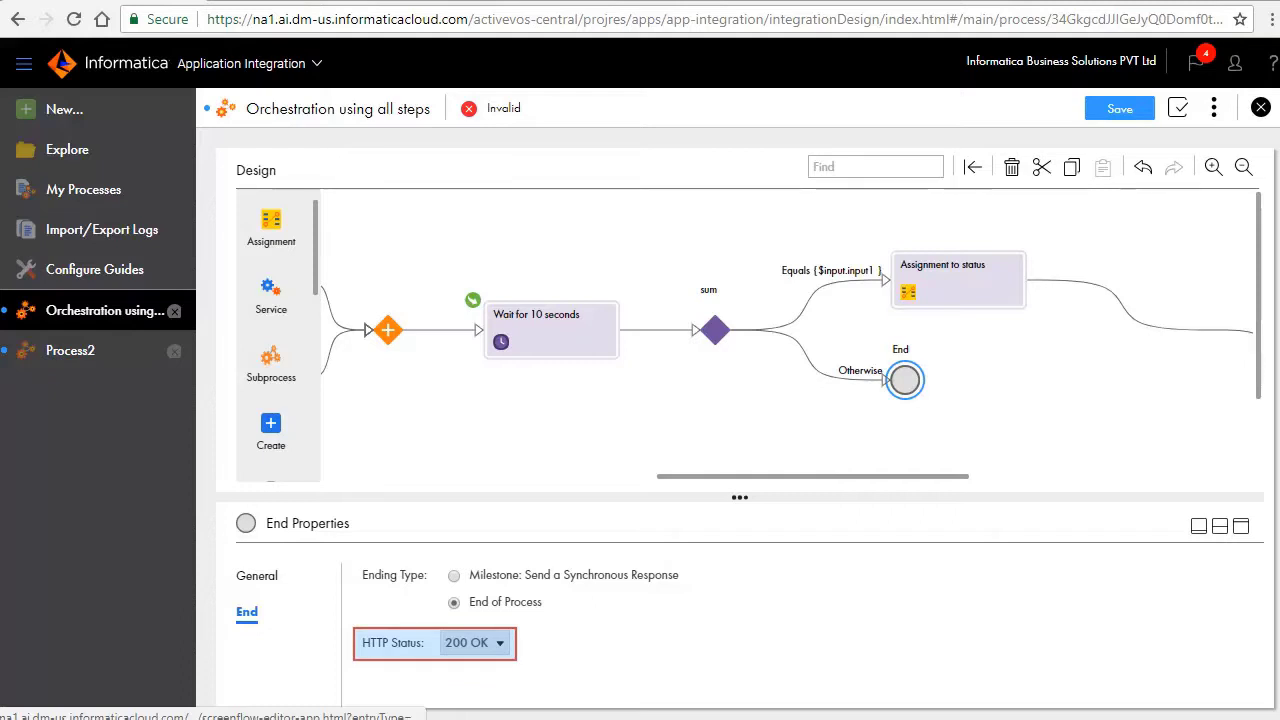
pyautogui.click(1120, 108)
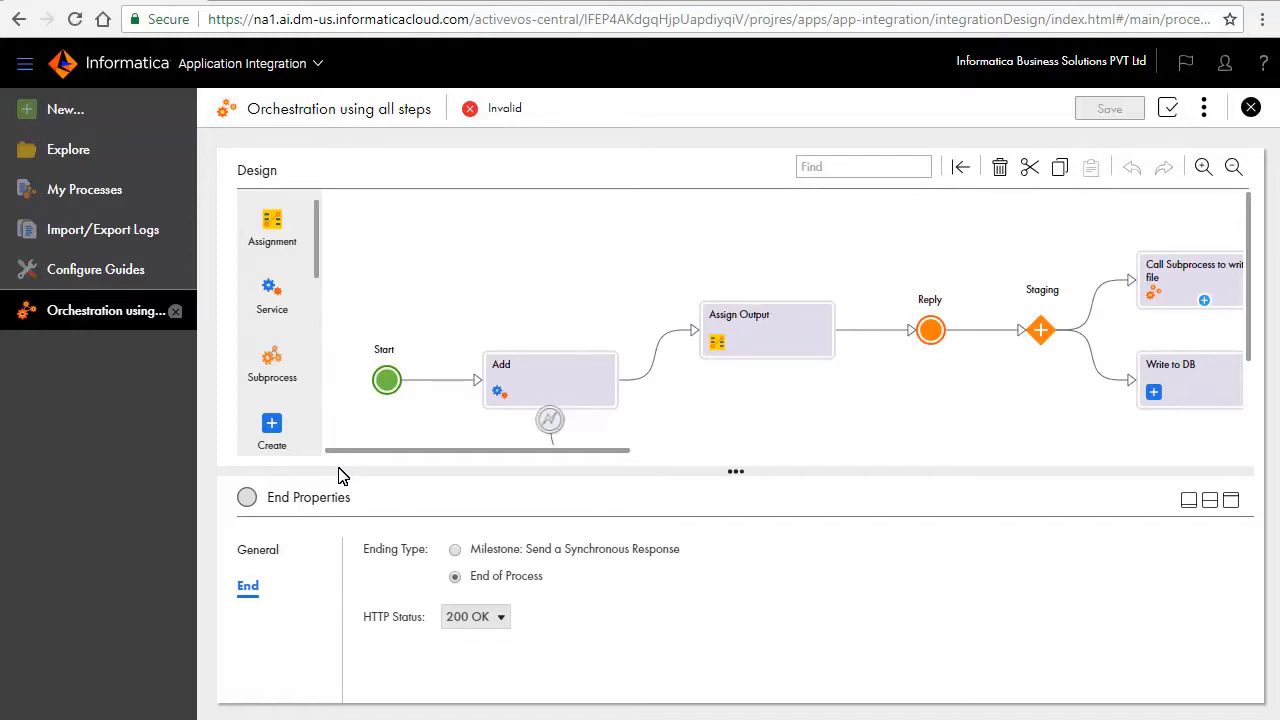
# Add a message event named "PauseProcessing" to the process's Start step
pyautogui.click(387, 380)
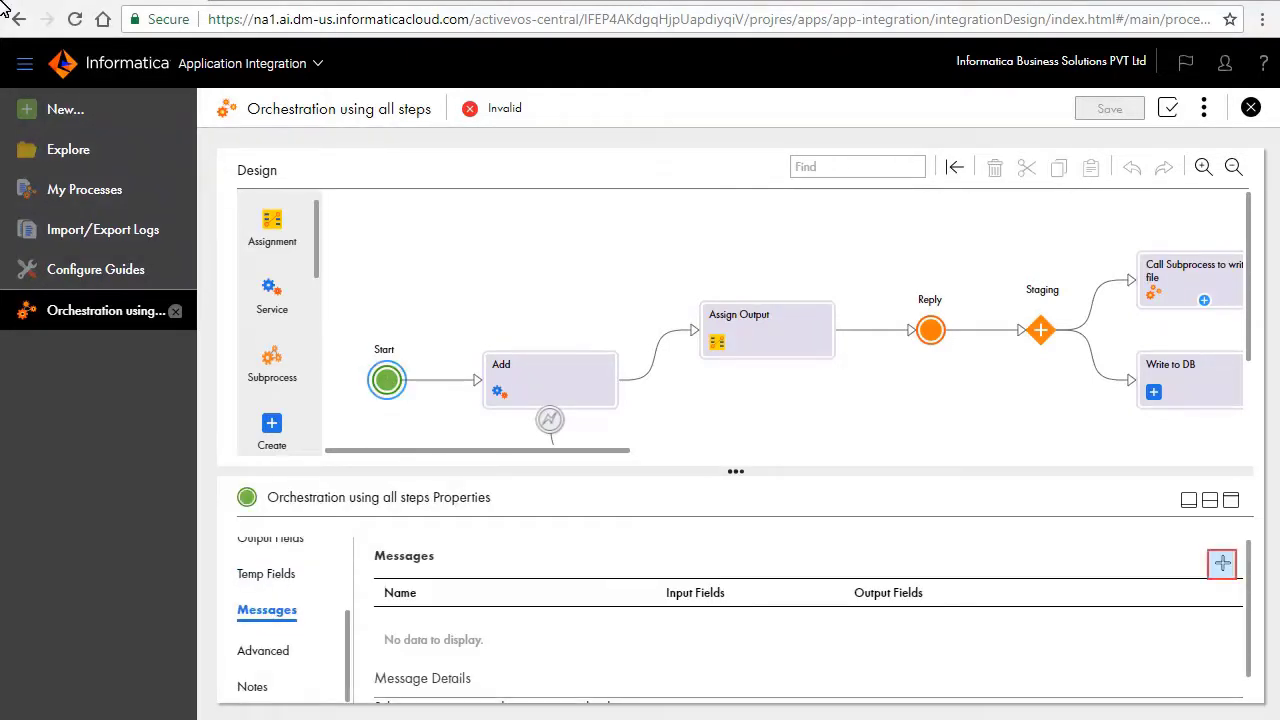
pyautogui.click(1223, 564)
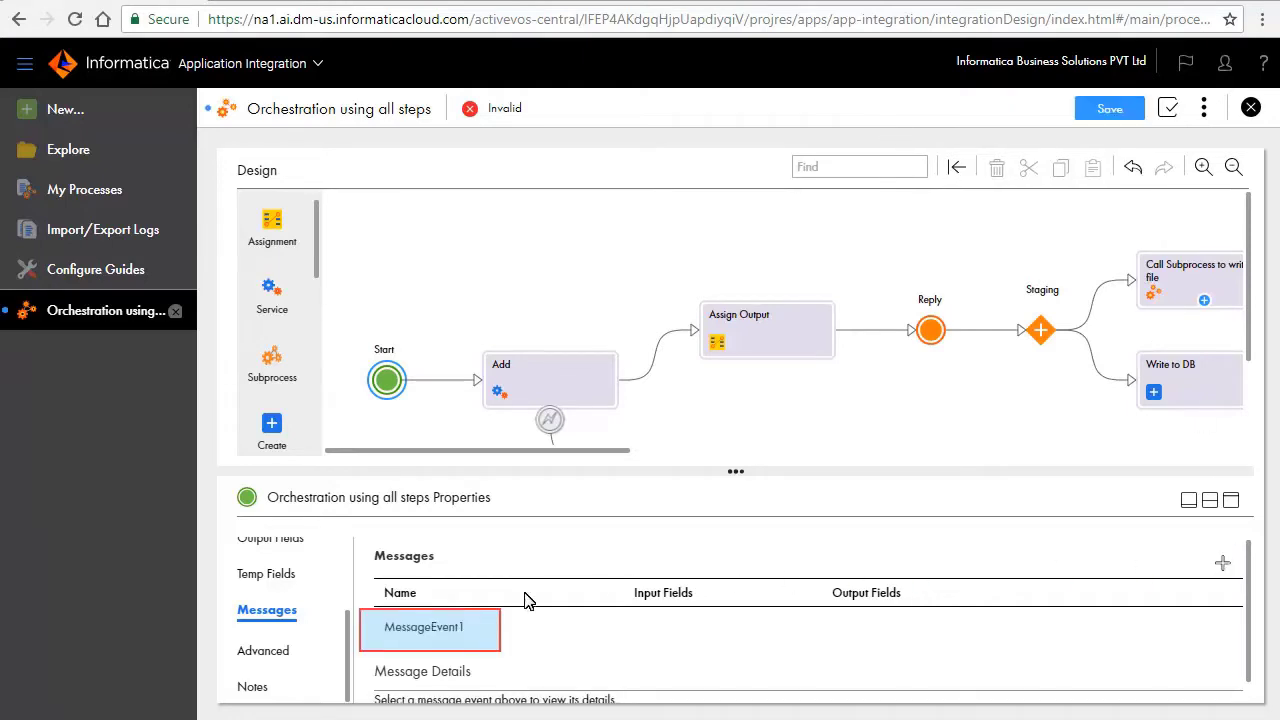
pyautogui.click(440, 628)
pyautogui.write('PauseProcessing')
# Add an input field named "id" to the PauseProcessing message, marked as required and used for correlation
pyautogui.scroll(-3, 624, 666)
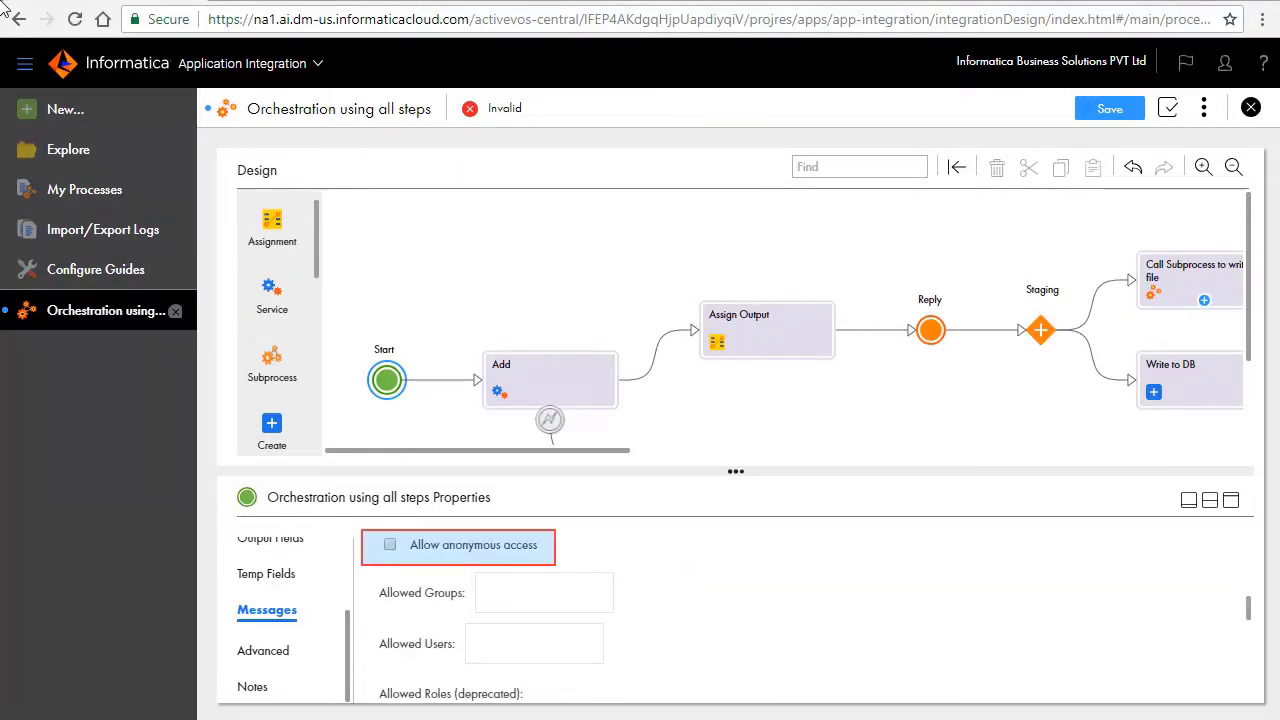
pyautogui.scroll(-3, 763, 637)
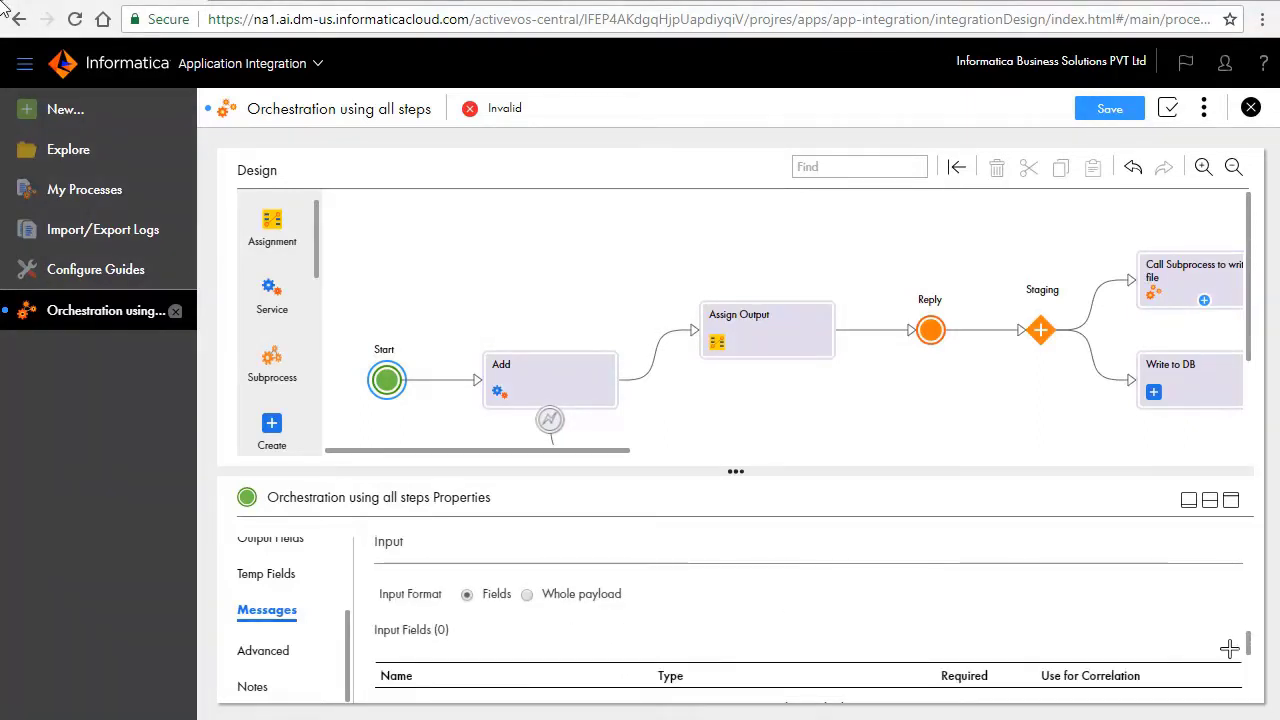
pyautogui.click(1229, 648)
pyautogui.scroll(-1, 840, 637)
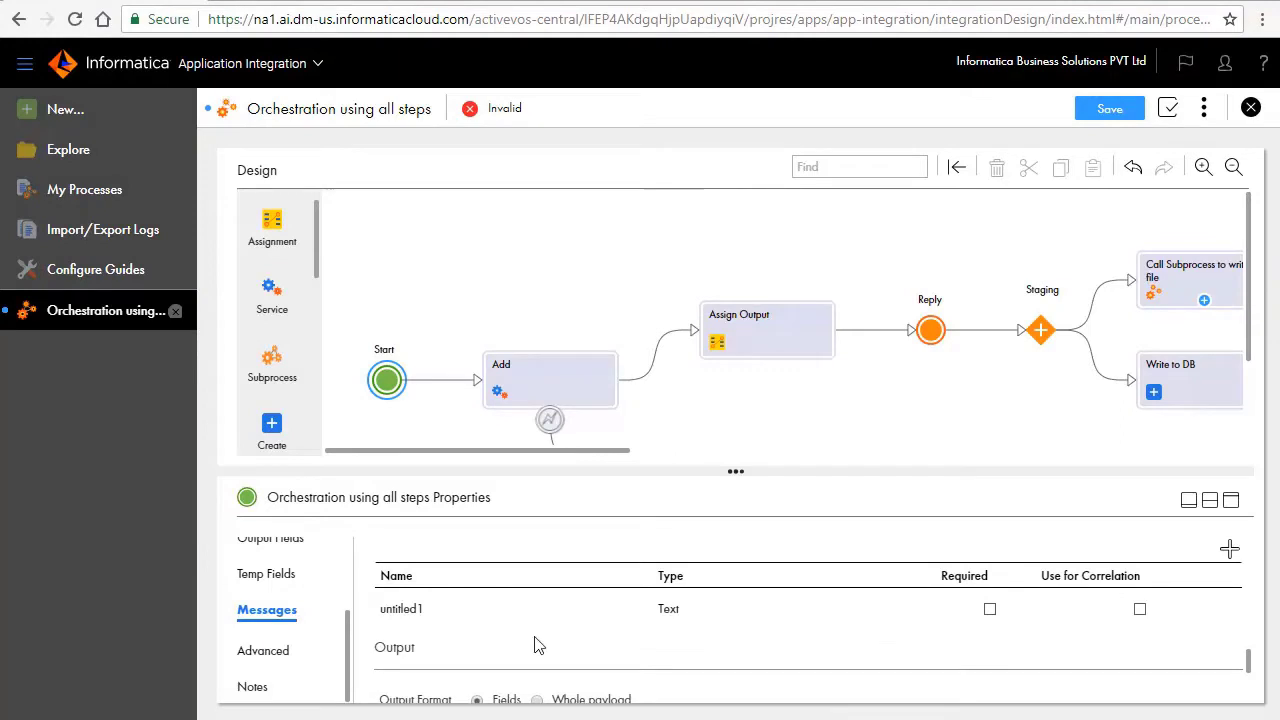
pyautogui.click(398, 609)
pyautogui.press('BackSpace')
pyautogui.write('id')
pyautogui.press('Tab')
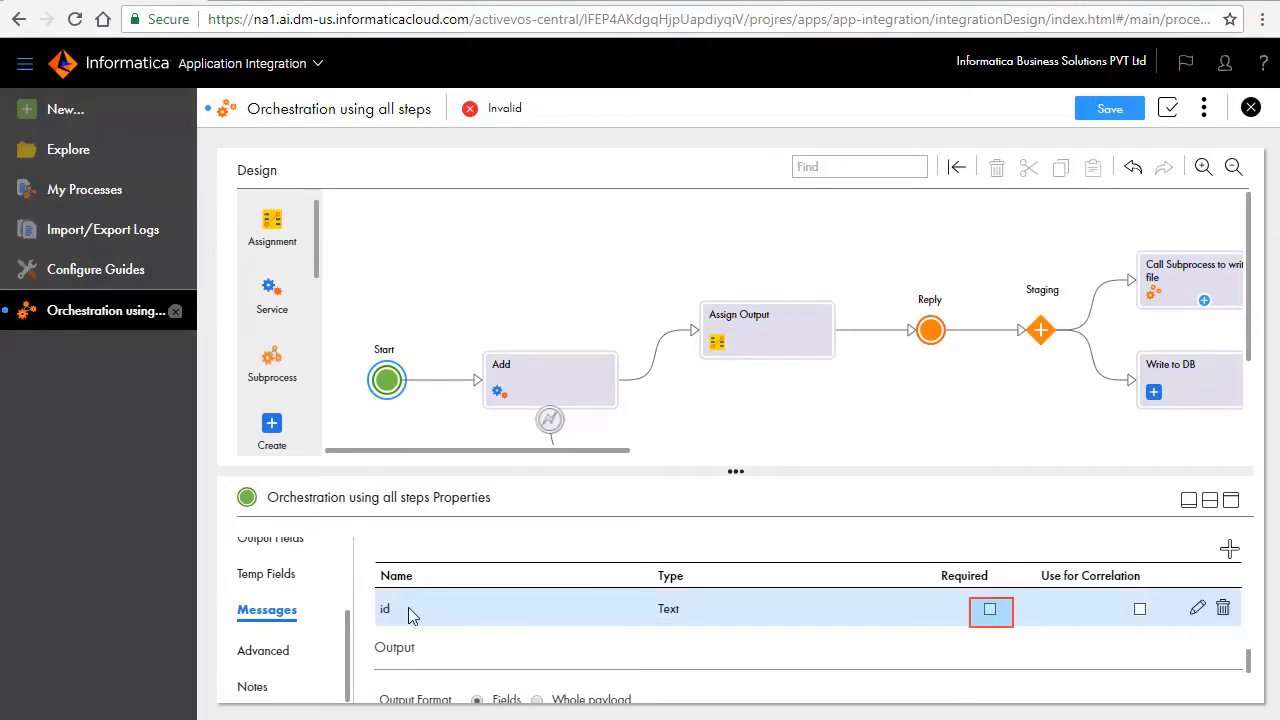
pyautogui.click(989, 609)
pyautogui.press('Tab')
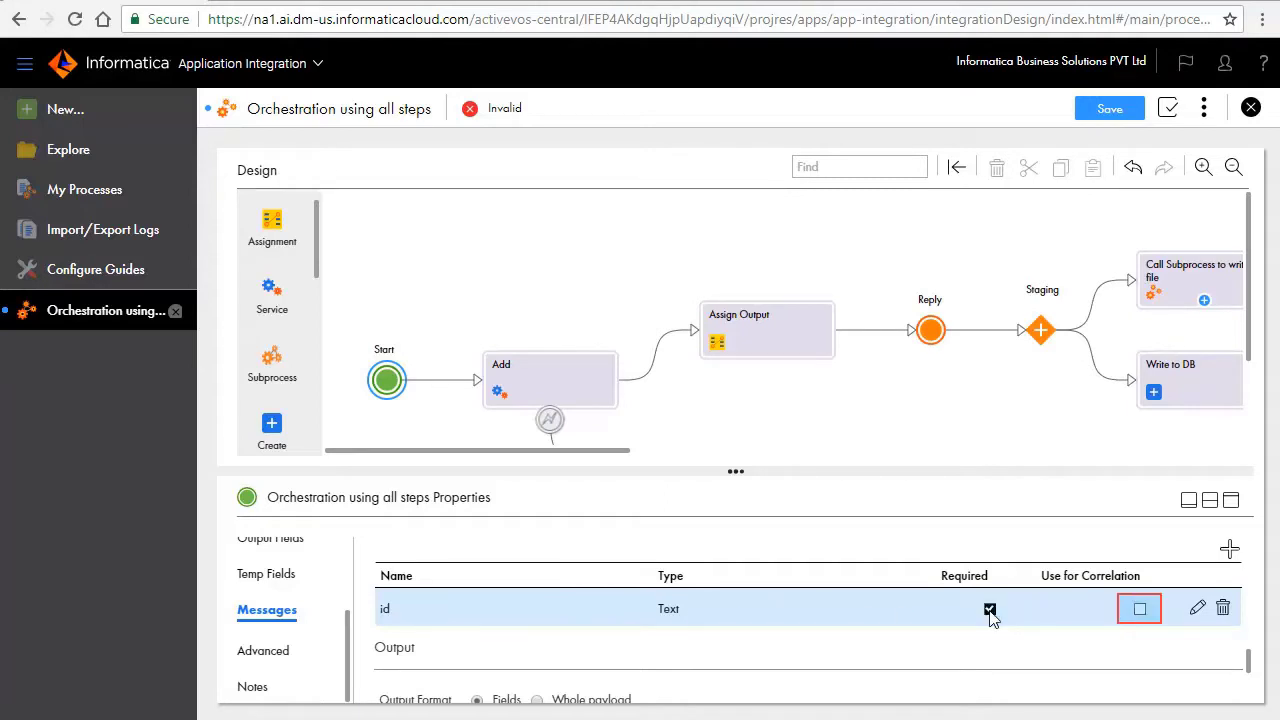
pyautogui.click(1141, 609)
# Add an output field named "status" to the PauseProcessing message and save the process
pyautogui.scroll(-1, 867, 669)
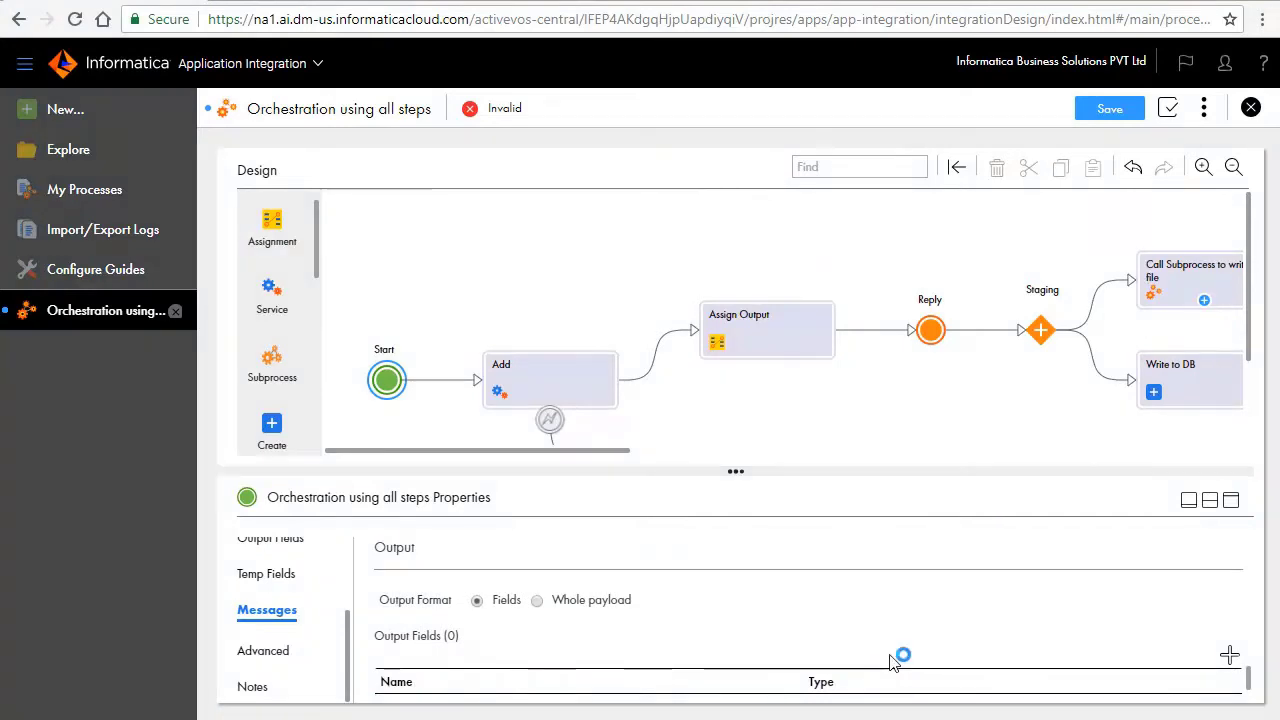
pyautogui.click(1229, 655)
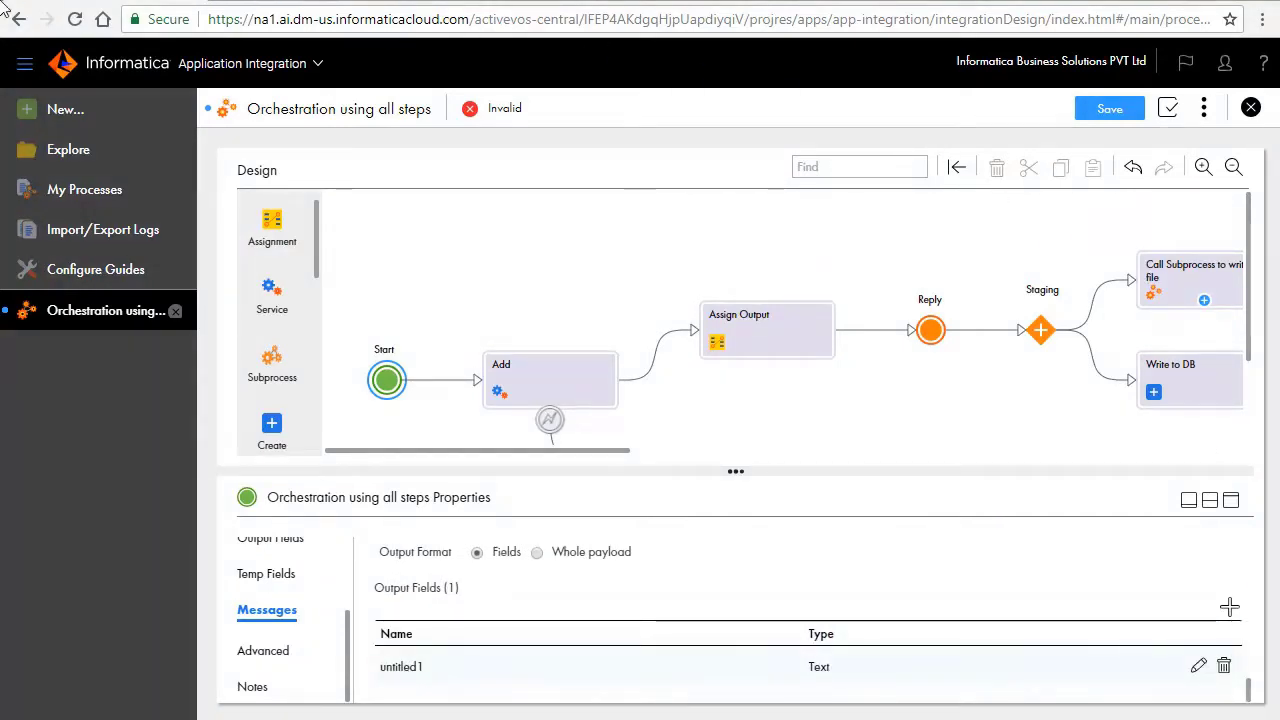
pyautogui.click(409, 666)
pyautogui.write('status')
pyautogui.press('Return')
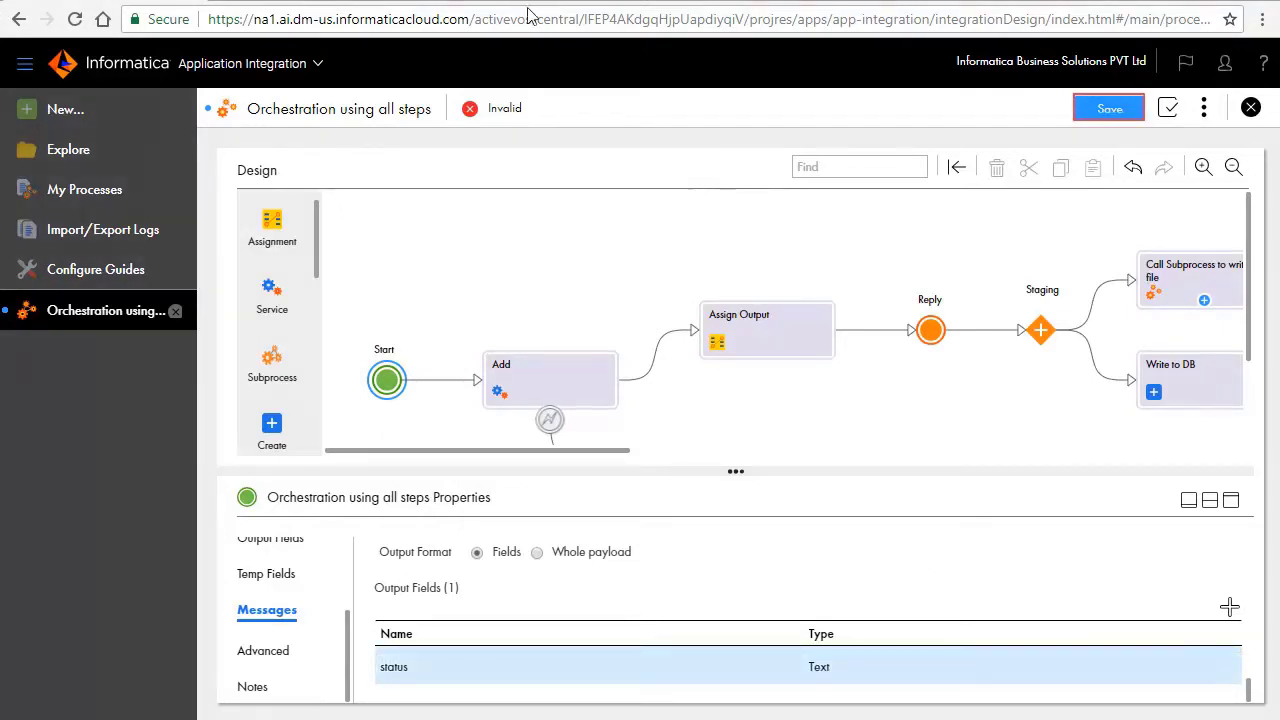
pyautogui.click(1110, 108)
# Insert a Receive step named "Pause Processing" between the "Wait for 10 seconds" step and the sum decision
pyautogui.moveTo(611, 450); pyautogui.dragTo(912, 493)
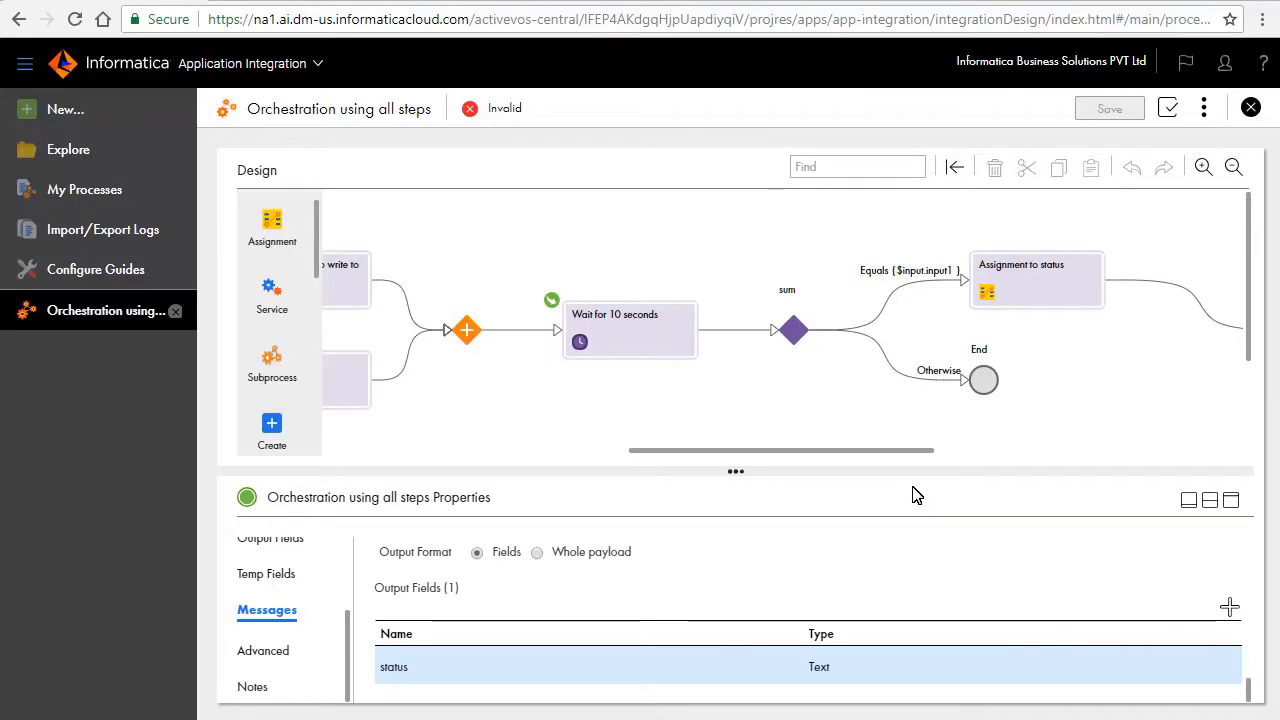
pyautogui.click(735, 338)
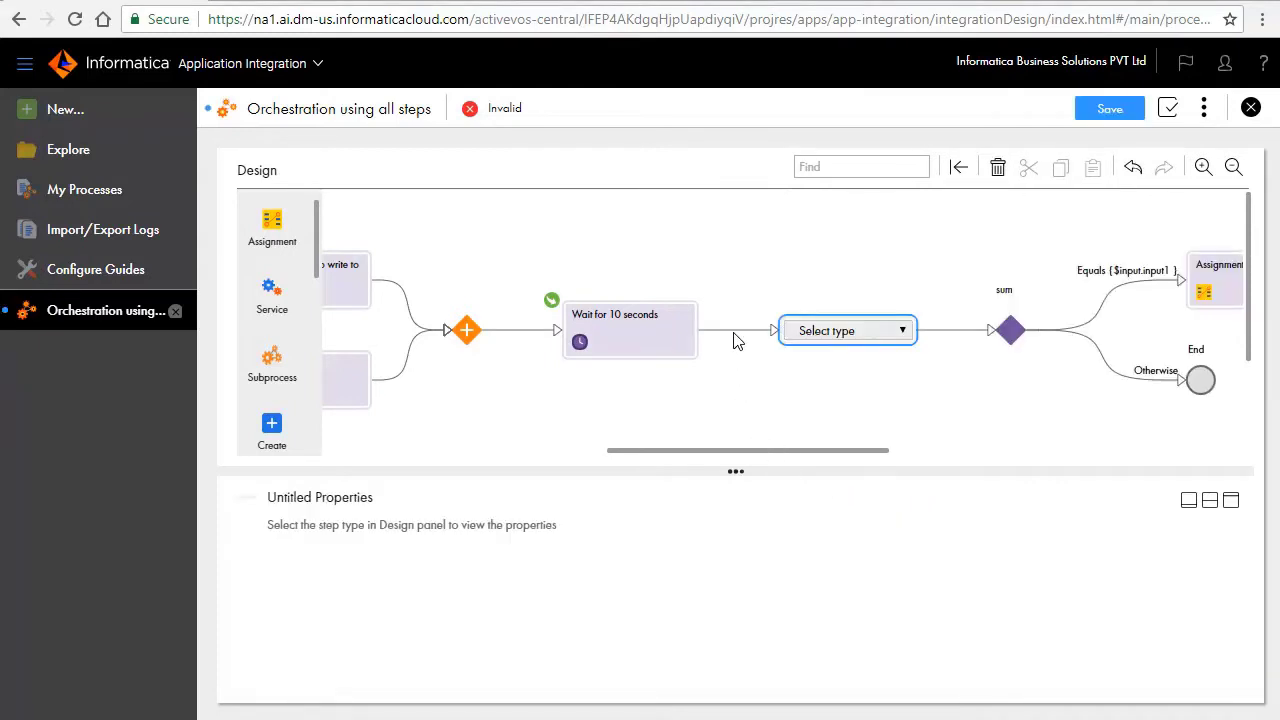
pyautogui.click(826, 340)
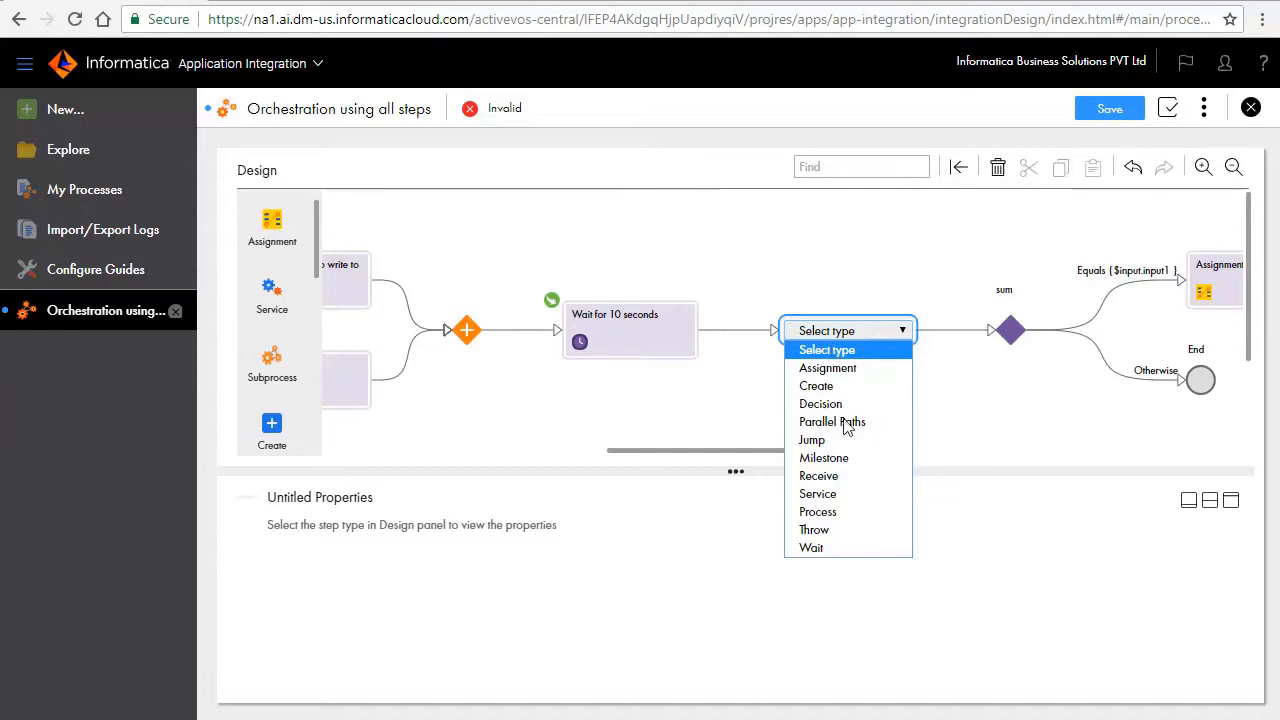
pyautogui.click(820, 476)
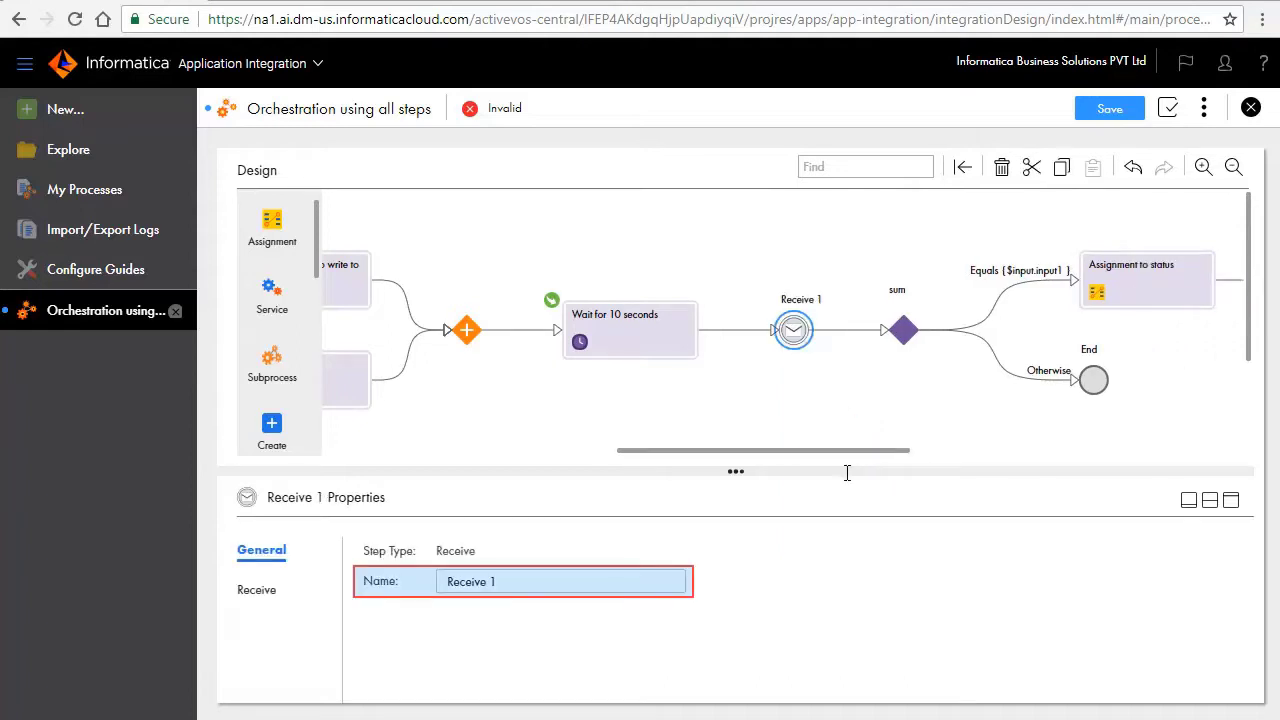
pyautogui.click(514, 581)
pyautogui.write('Pause Processing')
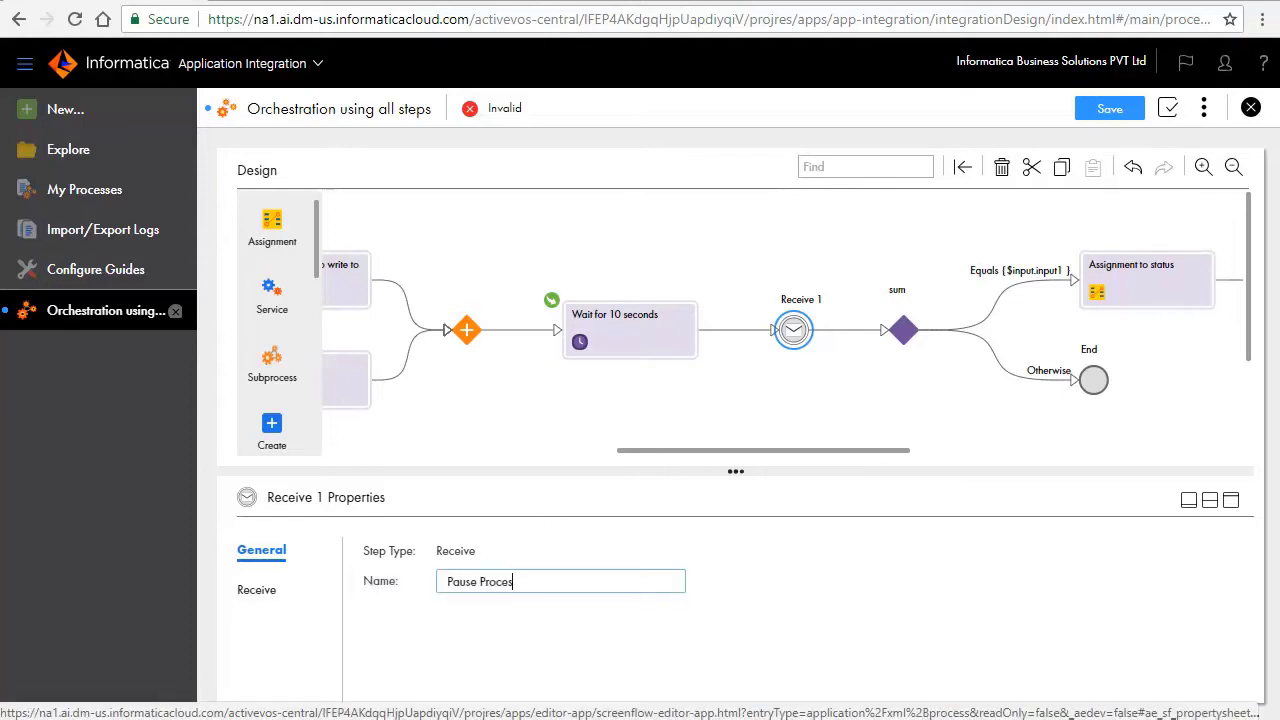
pyautogui.click(343, 585)
# Set the Pause Processing step to receive the PauseProcessing message with id correlated to the literal 0, and save the process
pyautogui.click(262, 592)
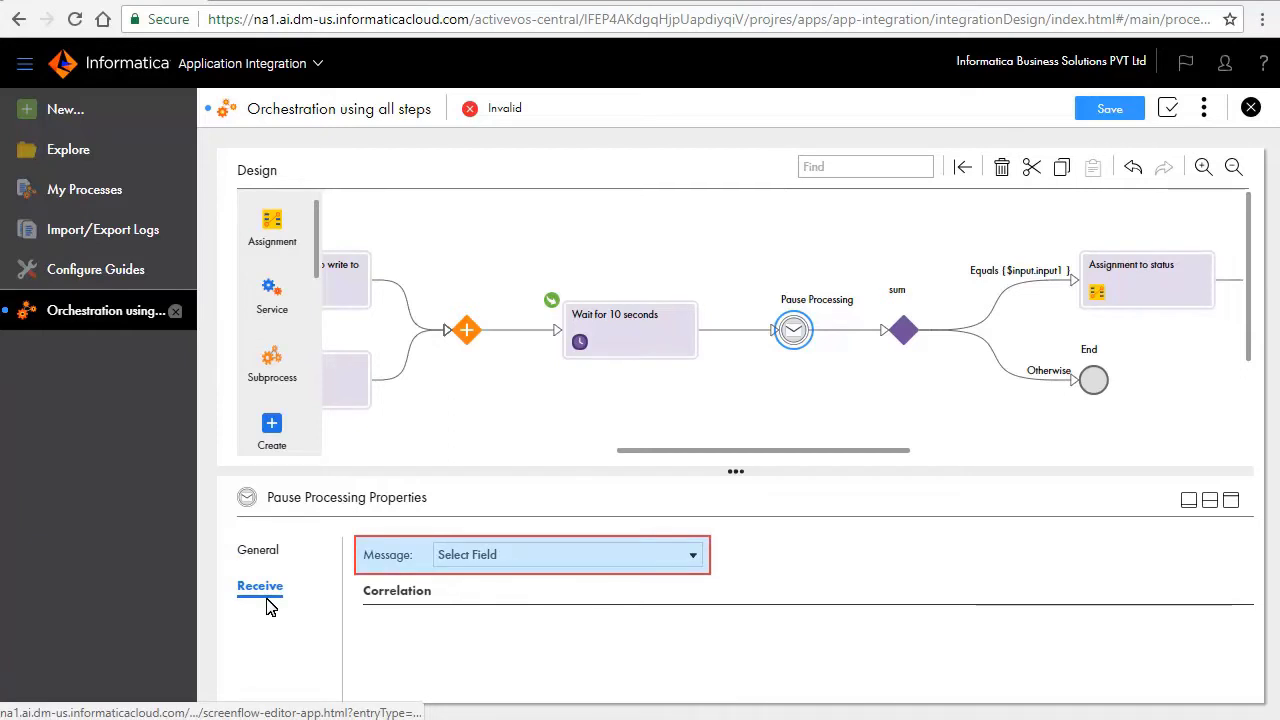
pyautogui.click(580, 560)
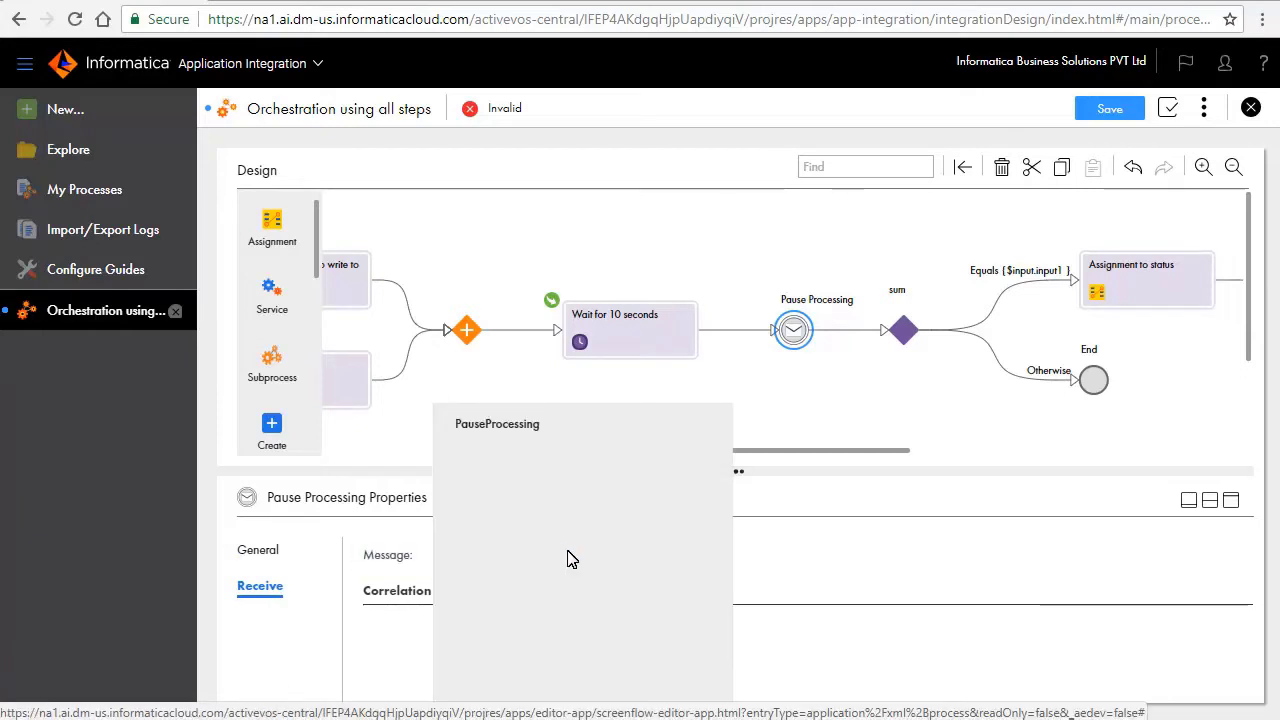
pyautogui.click(531, 434)
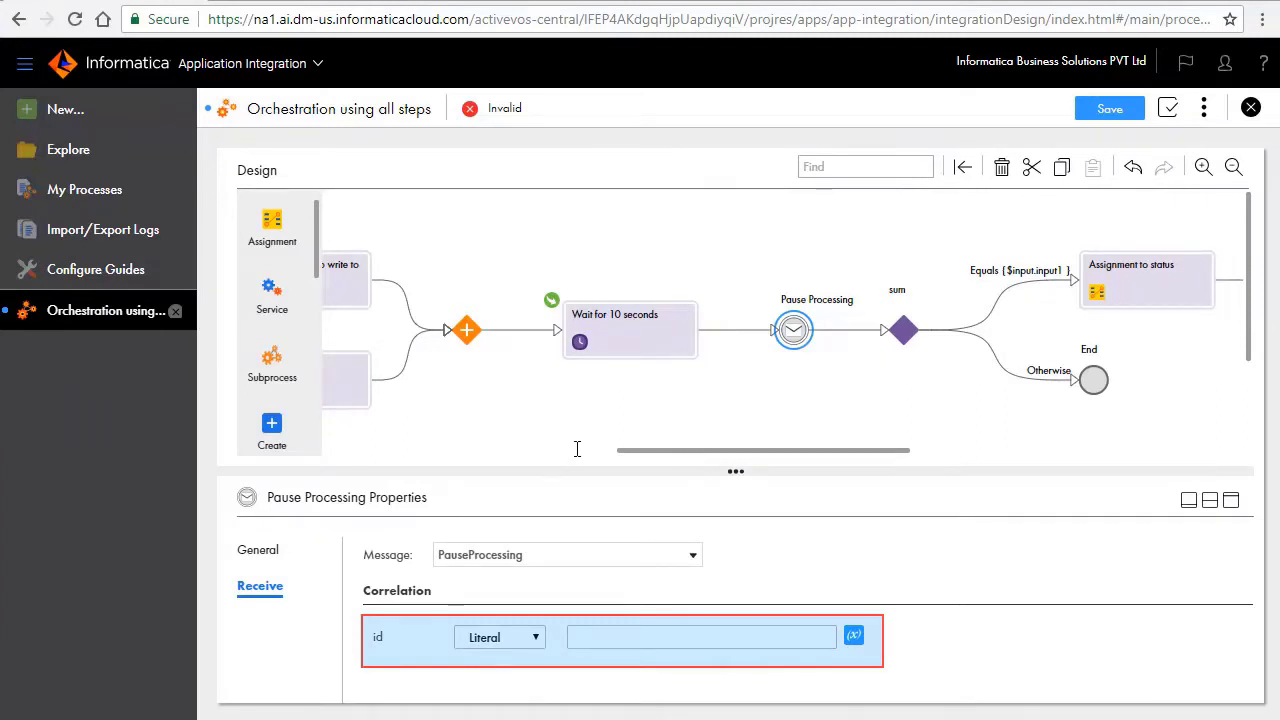
pyautogui.click(629, 636)
pyautogui.write('0')
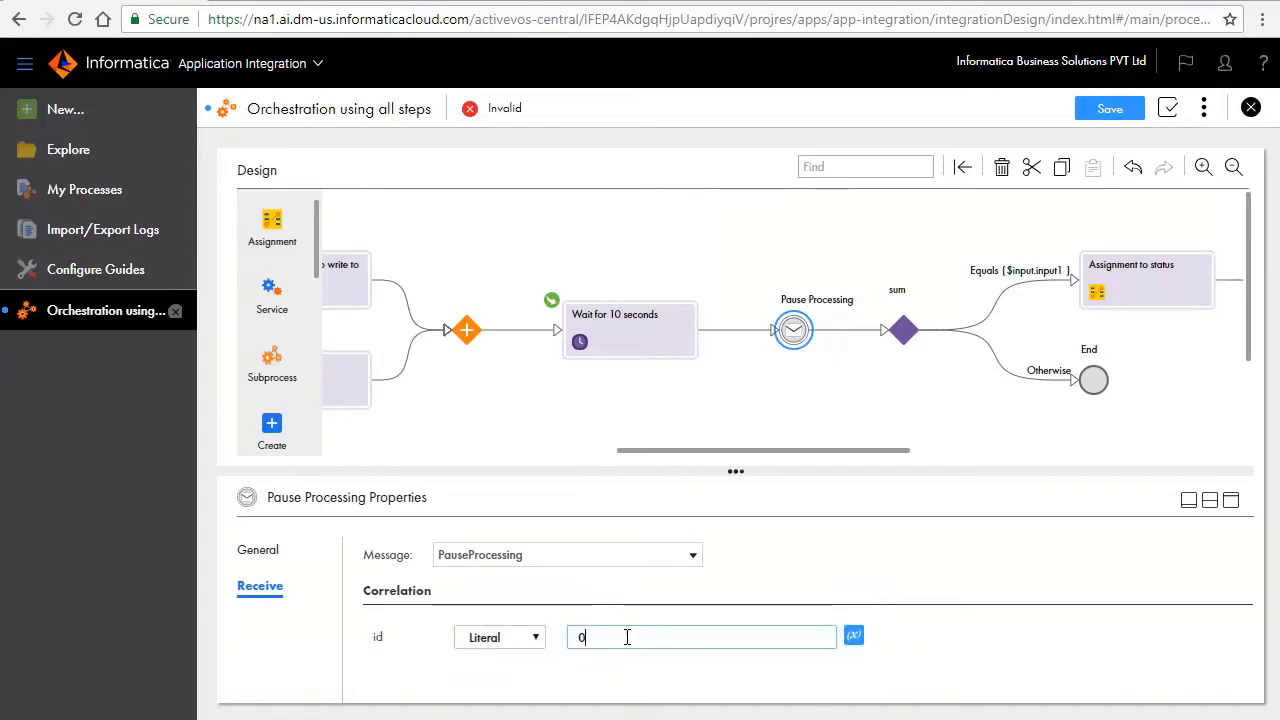
pyautogui.click(1110, 108)
# Insert a Throw step named "Throw Fault" after the "Assignment to status" step
pyautogui.moveTo(881, 451); pyautogui.dragTo(1100, 433)
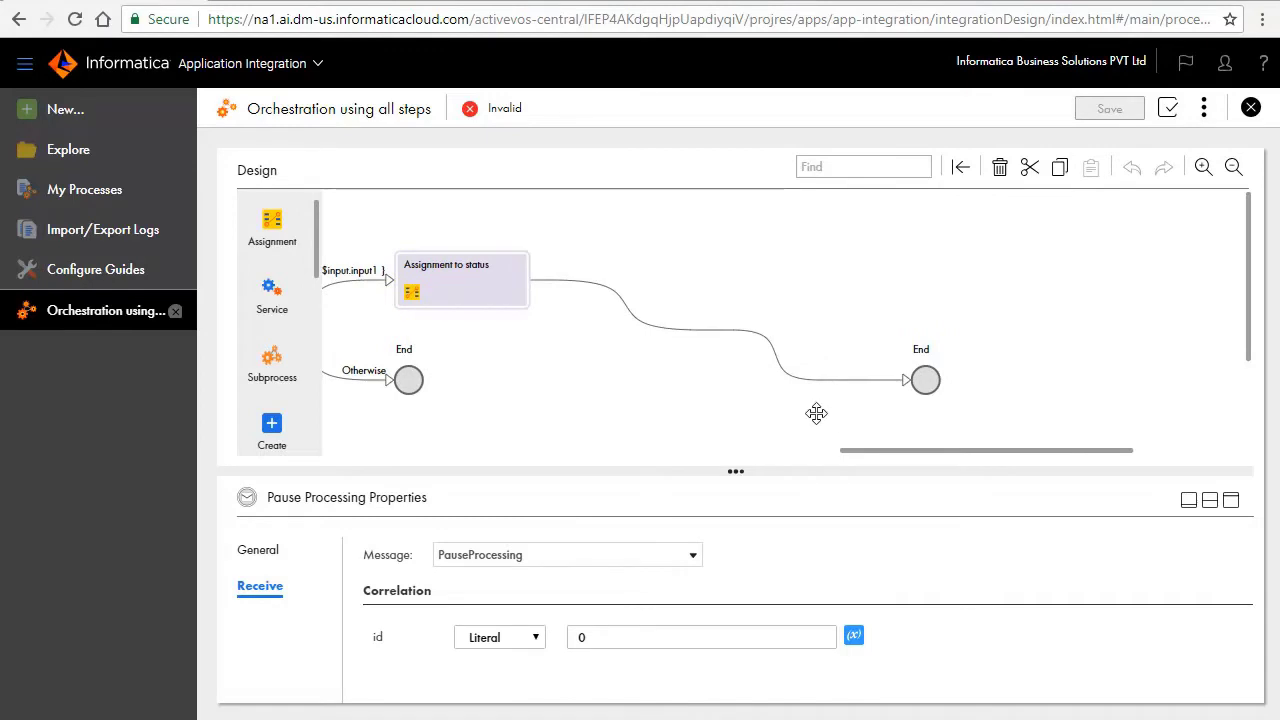
pyautogui.click(689, 331)
pyautogui.click(734, 280)
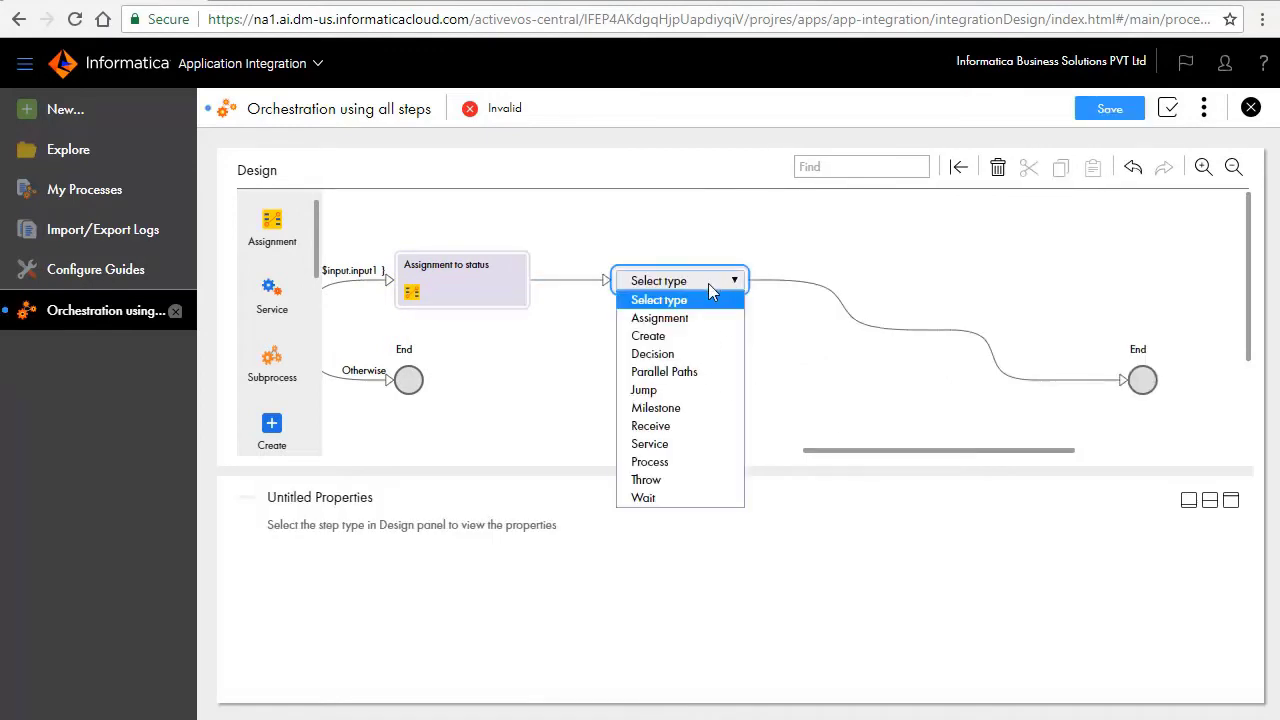
pyautogui.click(677, 482)
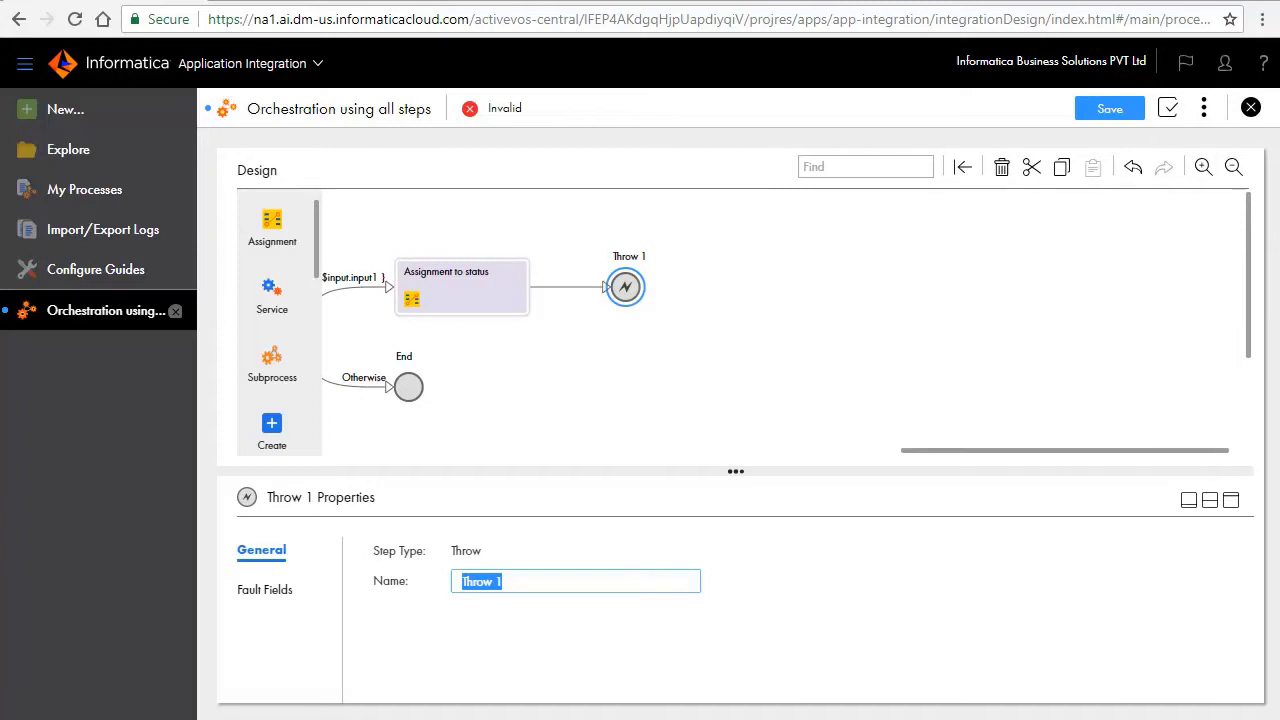
pyautogui.write('Throw Fault')
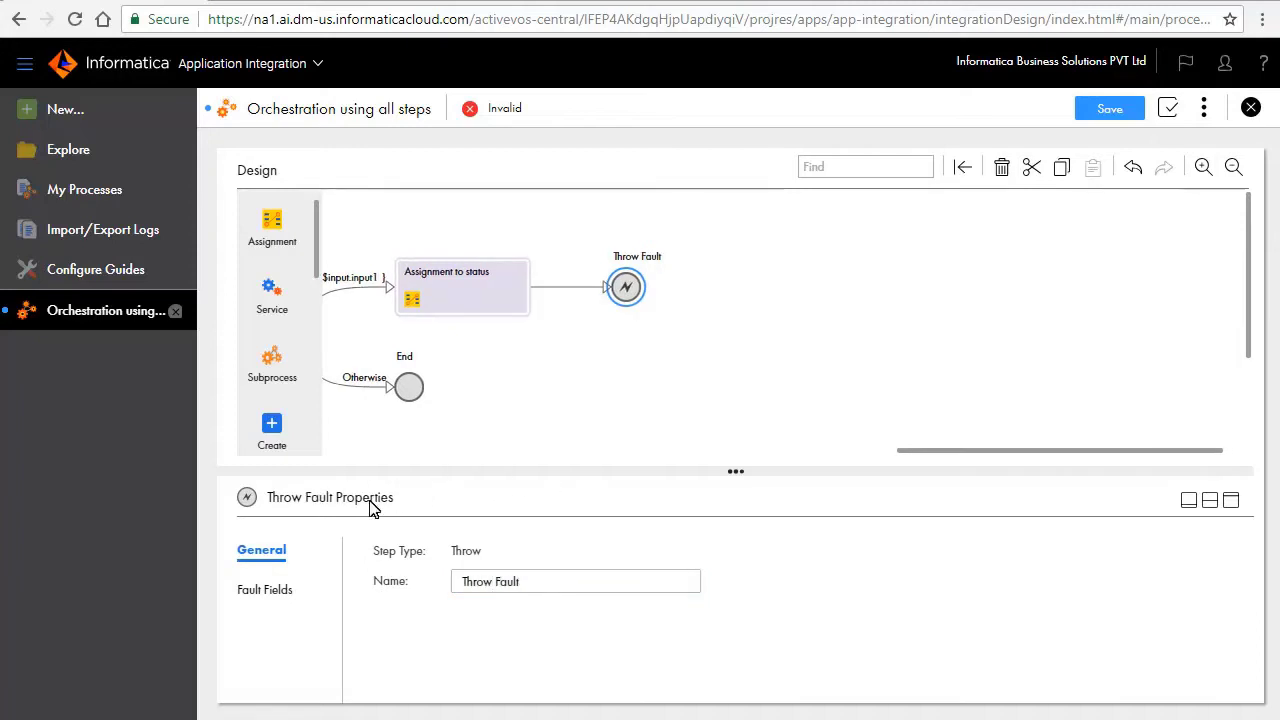
# Map the Throw Fault step's Code fault field to the field faultInfo > Code
pyautogui.click(270, 590)
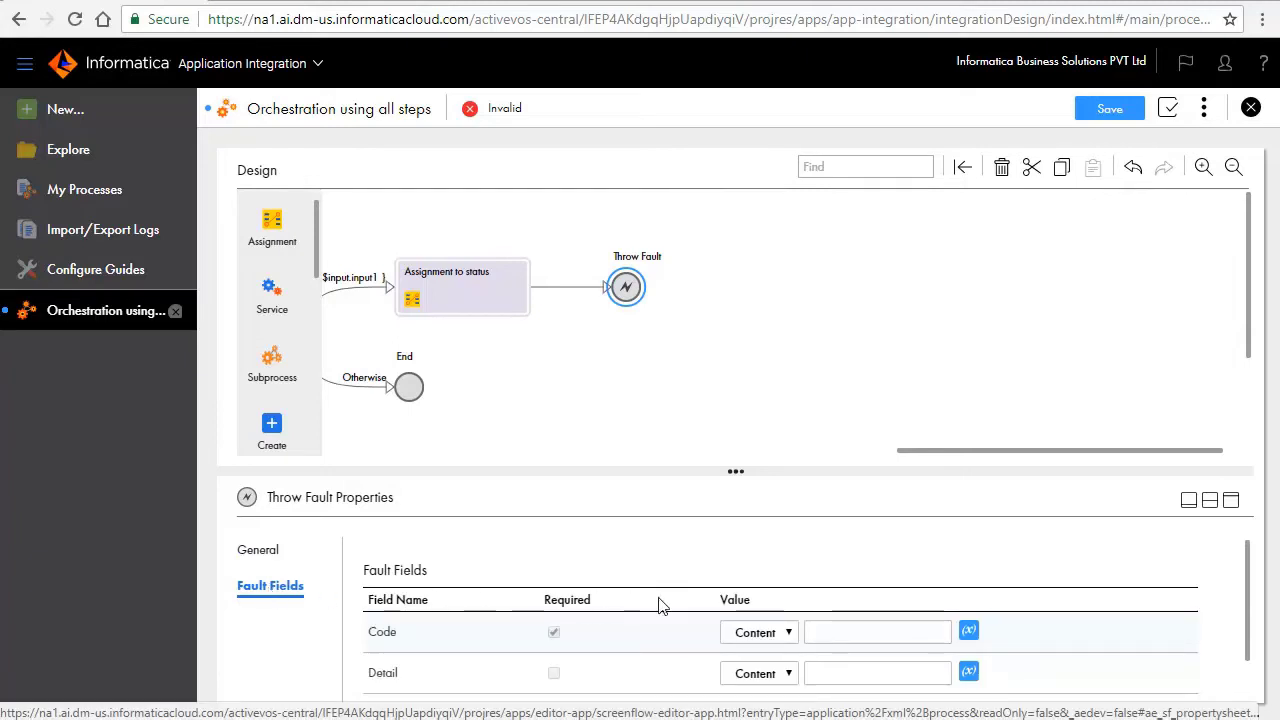
pyautogui.click(788, 632)
pyautogui.click(748, 671)
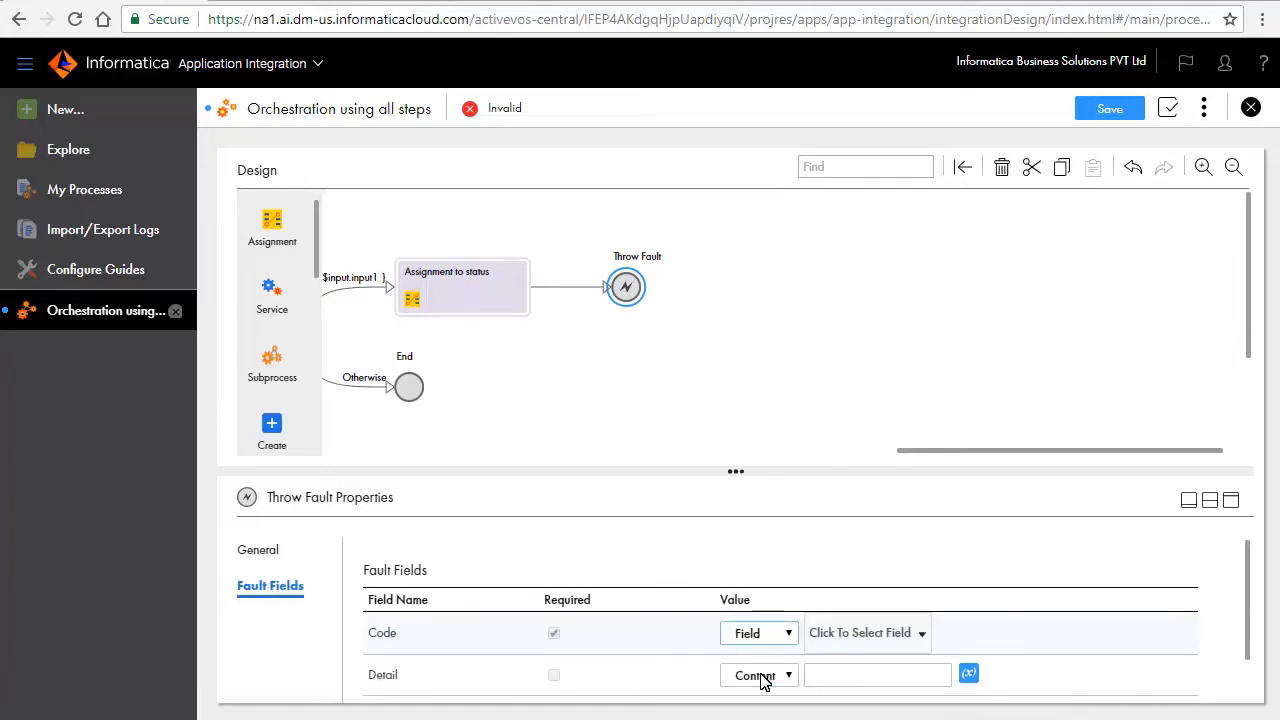
pyautogui.click(922, 633)
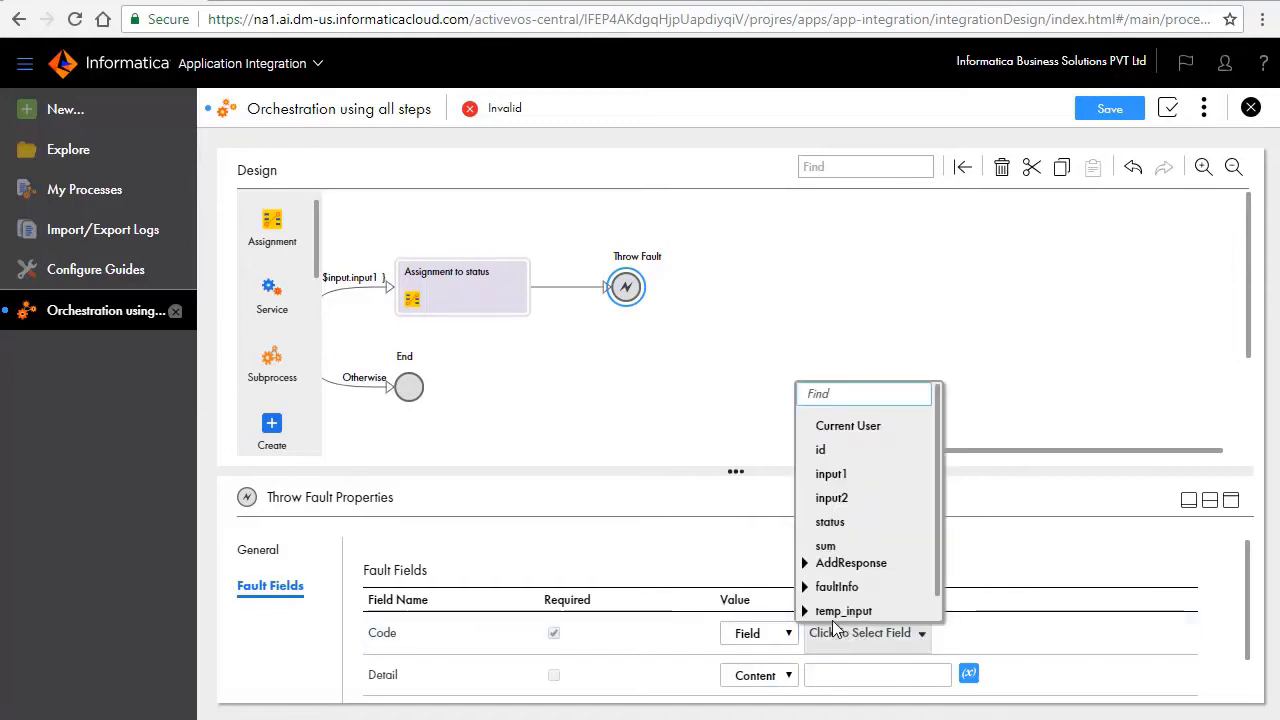
pyautogui.click(806, 588)
pyautogui.click(848, 544)
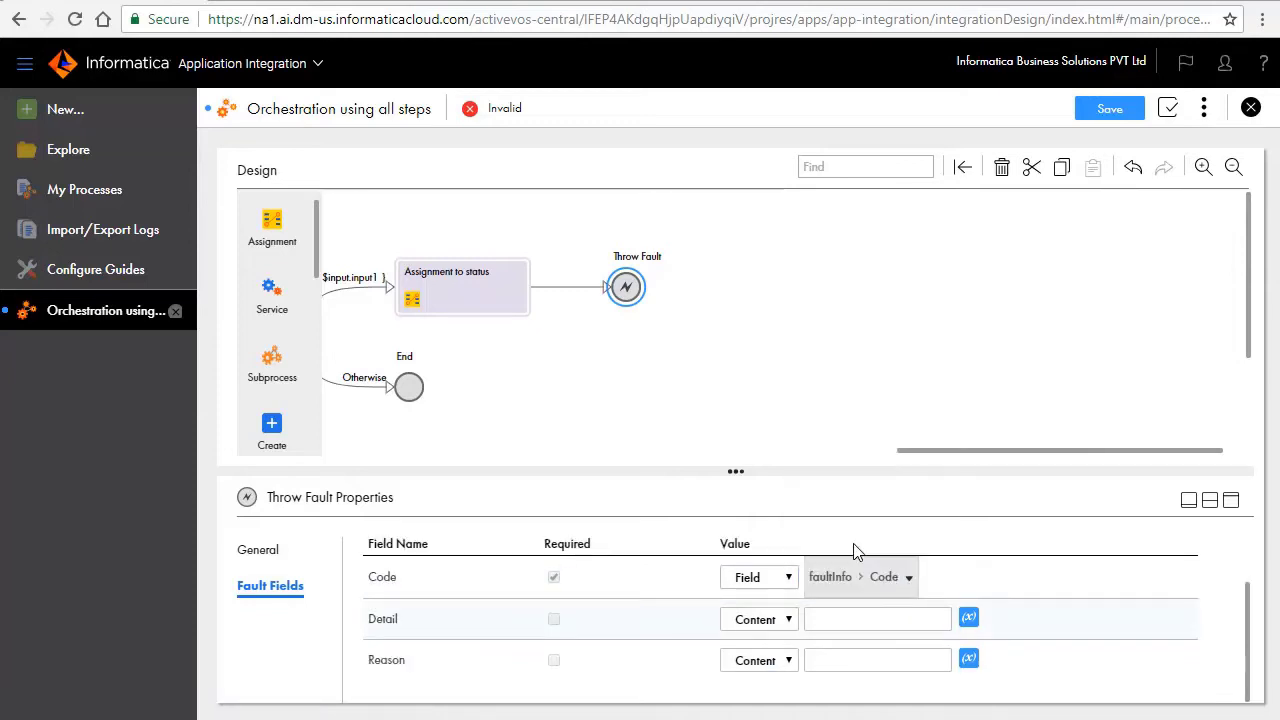
# Map the Throw Fault step's Detail fault field to the field faultInfo > Detail
pyautogui.click(789, 621)
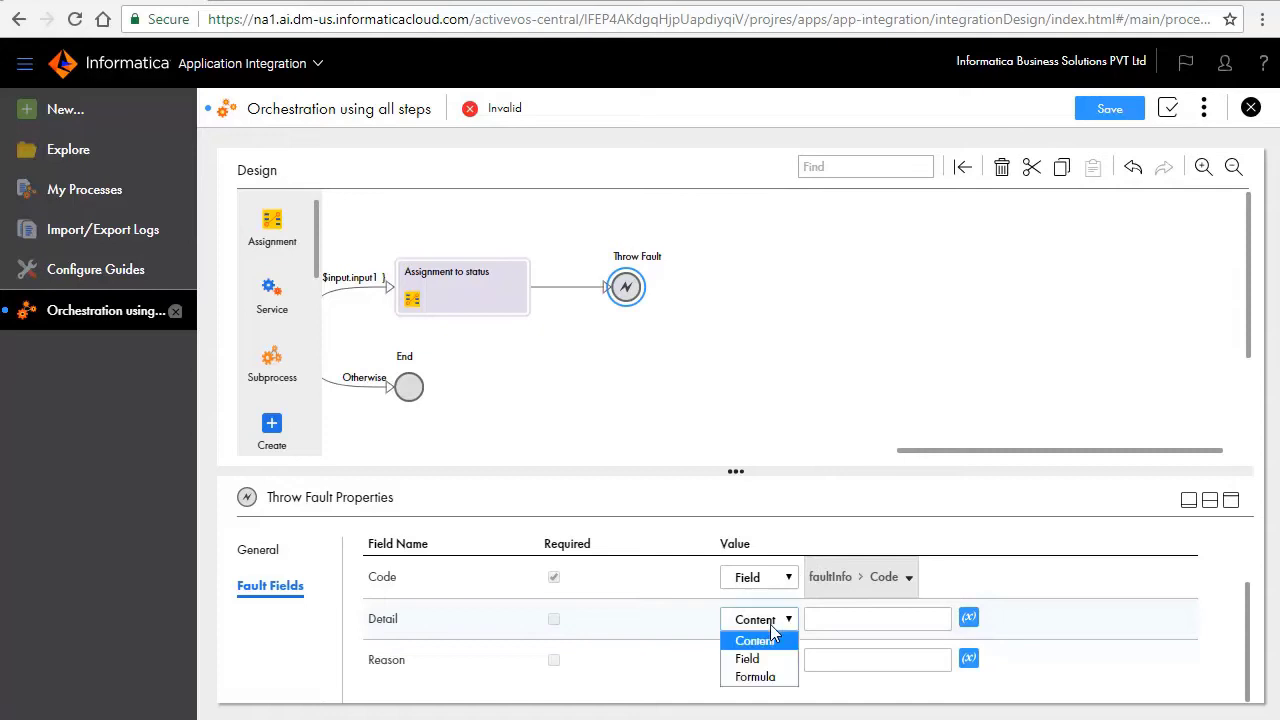
pyautogui.press('Return')
pyautogui.click(911, 621)
pyautogui.click(803, 574)
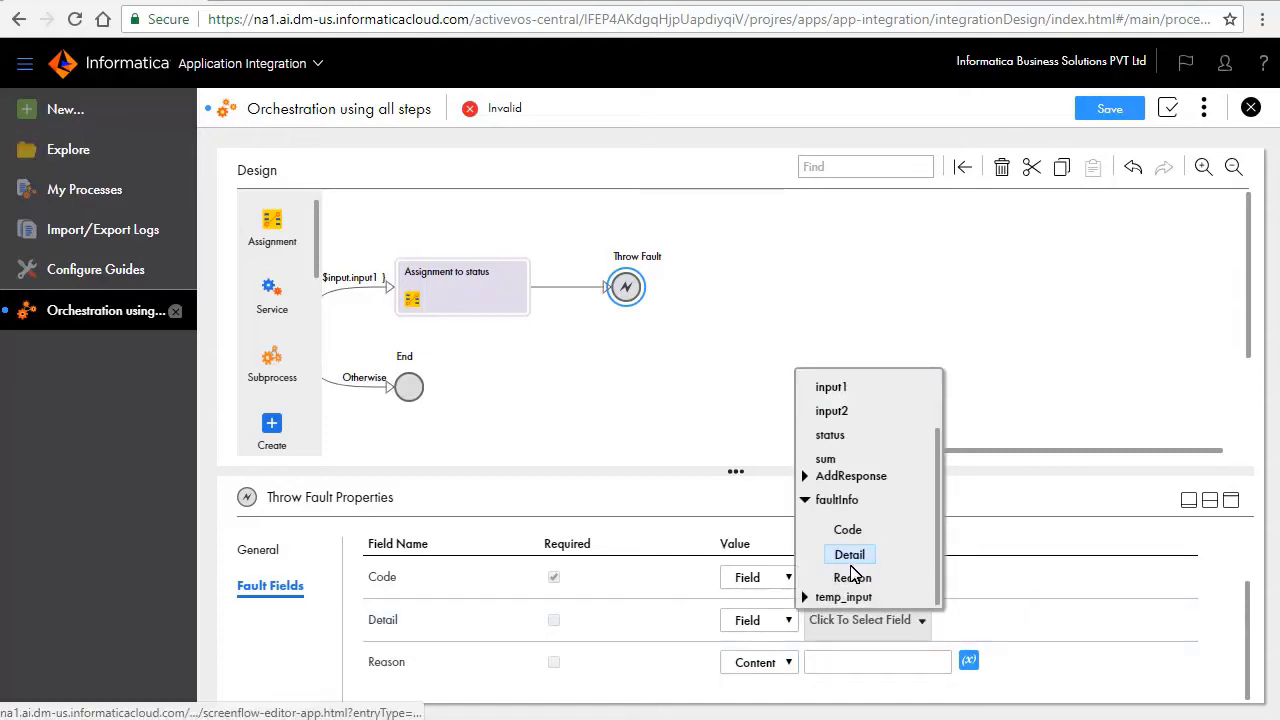
pyautogui.click(845, 478)
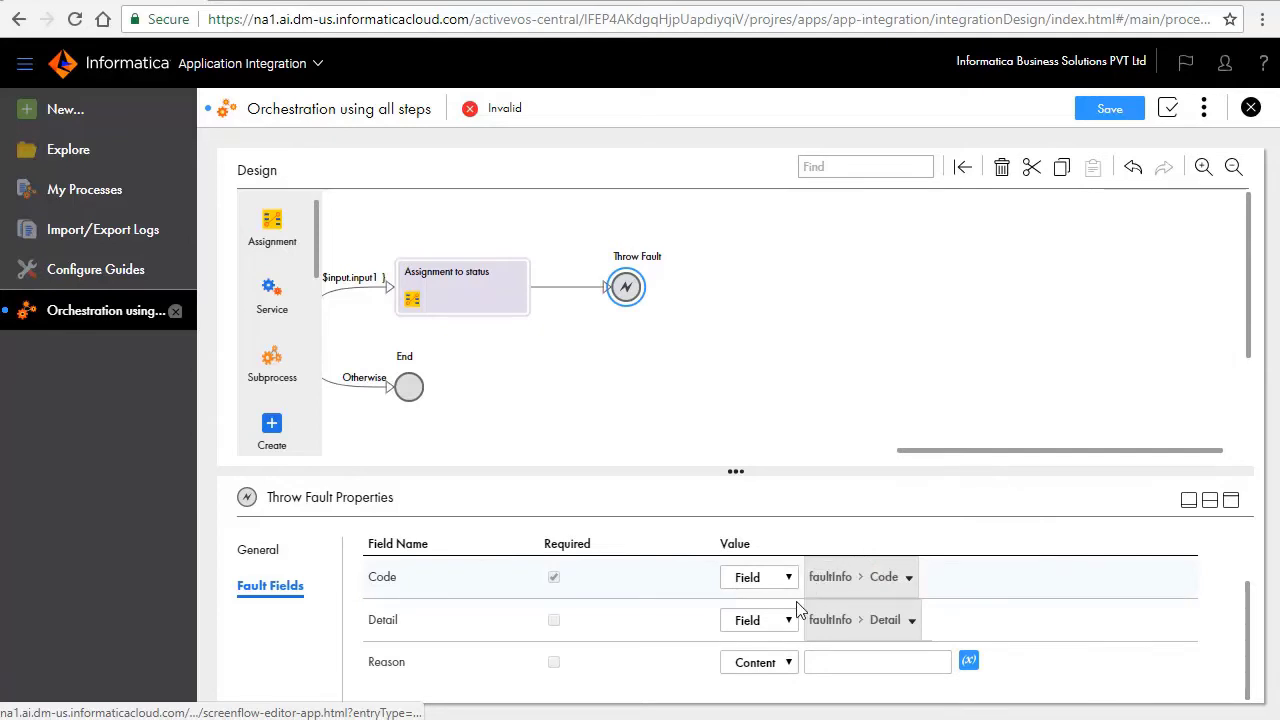
# Map the Throw Fault step's Reason fault field to the field faultInfo > Reason and save the process
pyautogui.click(790, 667)
pyautogui.click(757, 694)
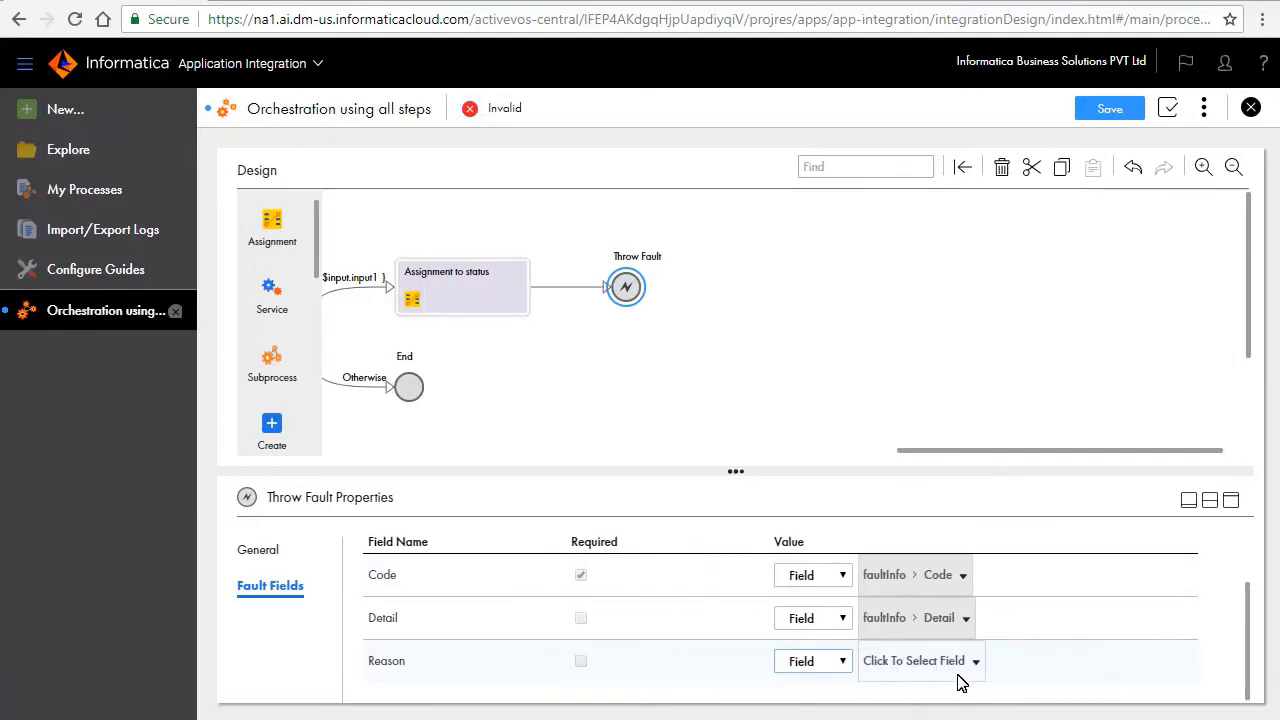
pyautogui.click(975, 667)
pyautogui.click(862, 611)
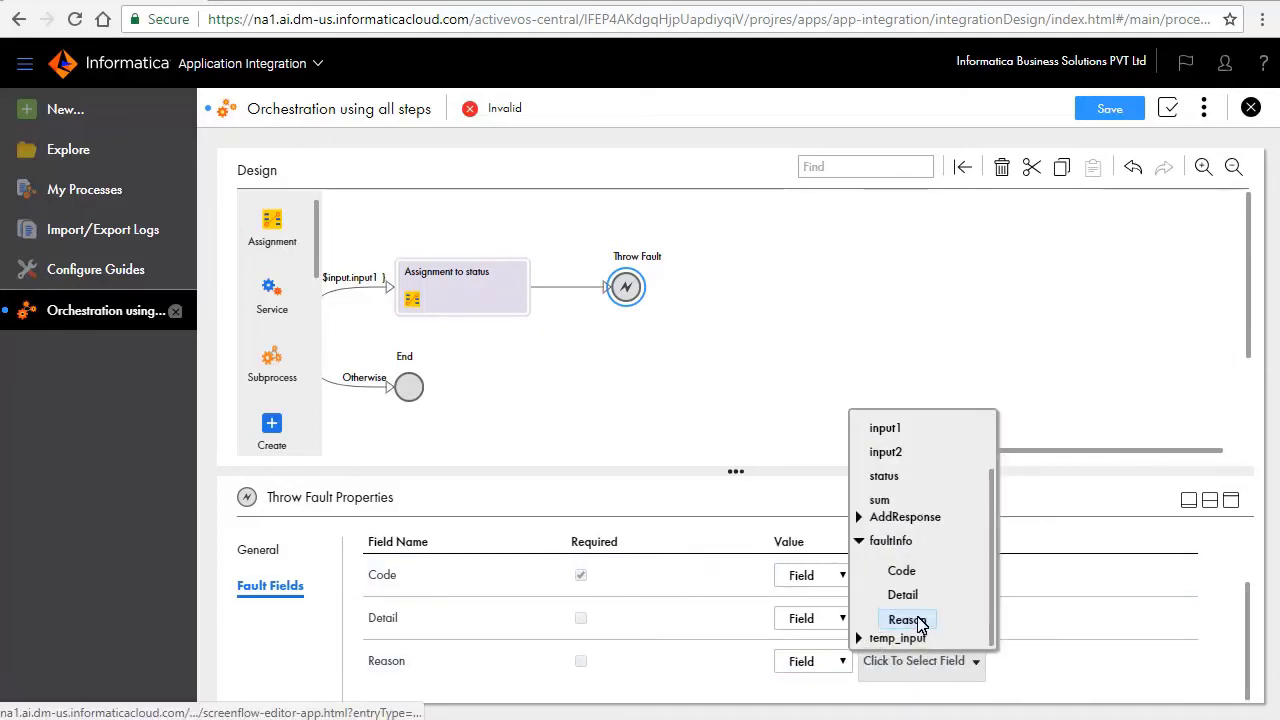
pyautogui.click(907, 620)
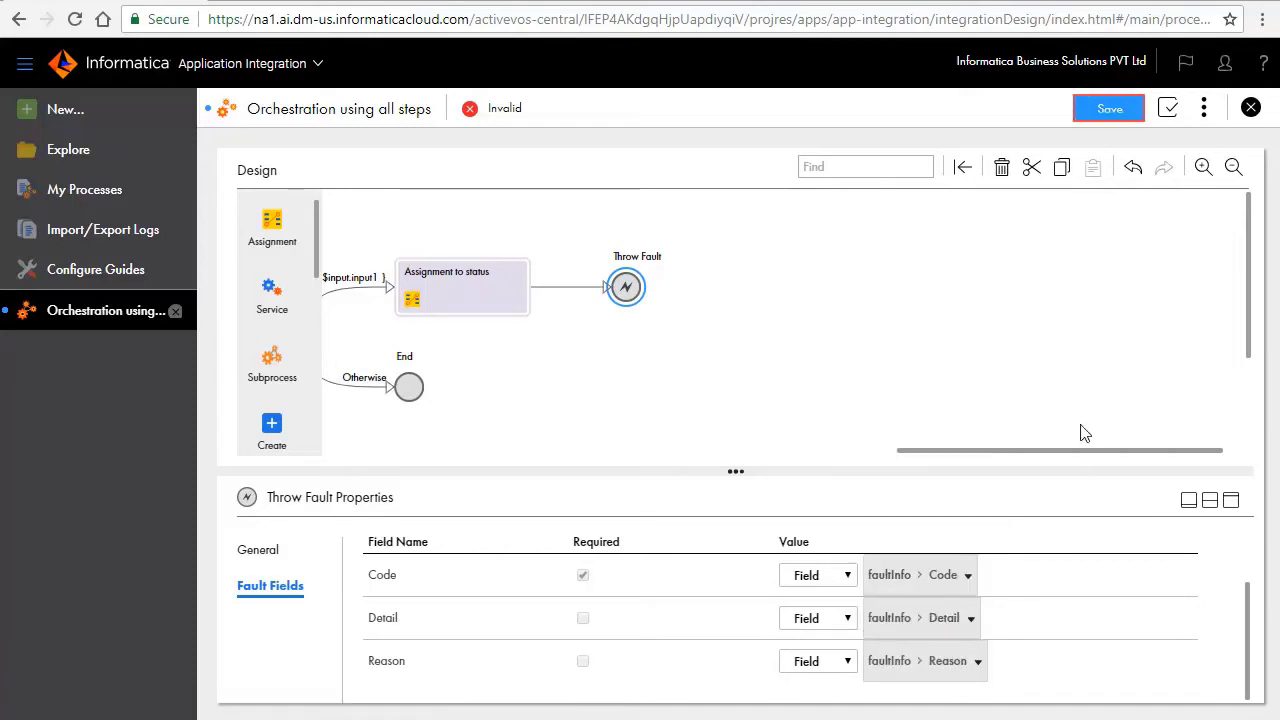
pyautogui.click(1100, 109)
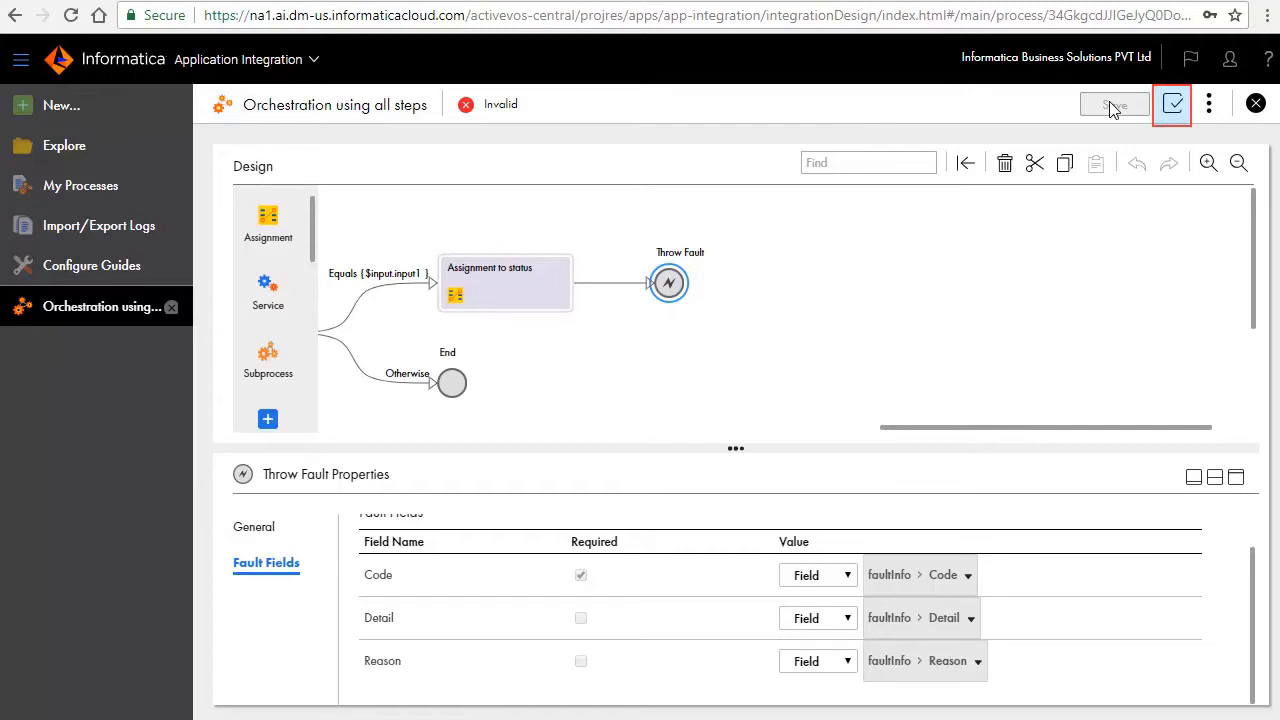
# Review the process's validation results and go to the step behind the Write to DB error
pyautogui.click(1173, 105)
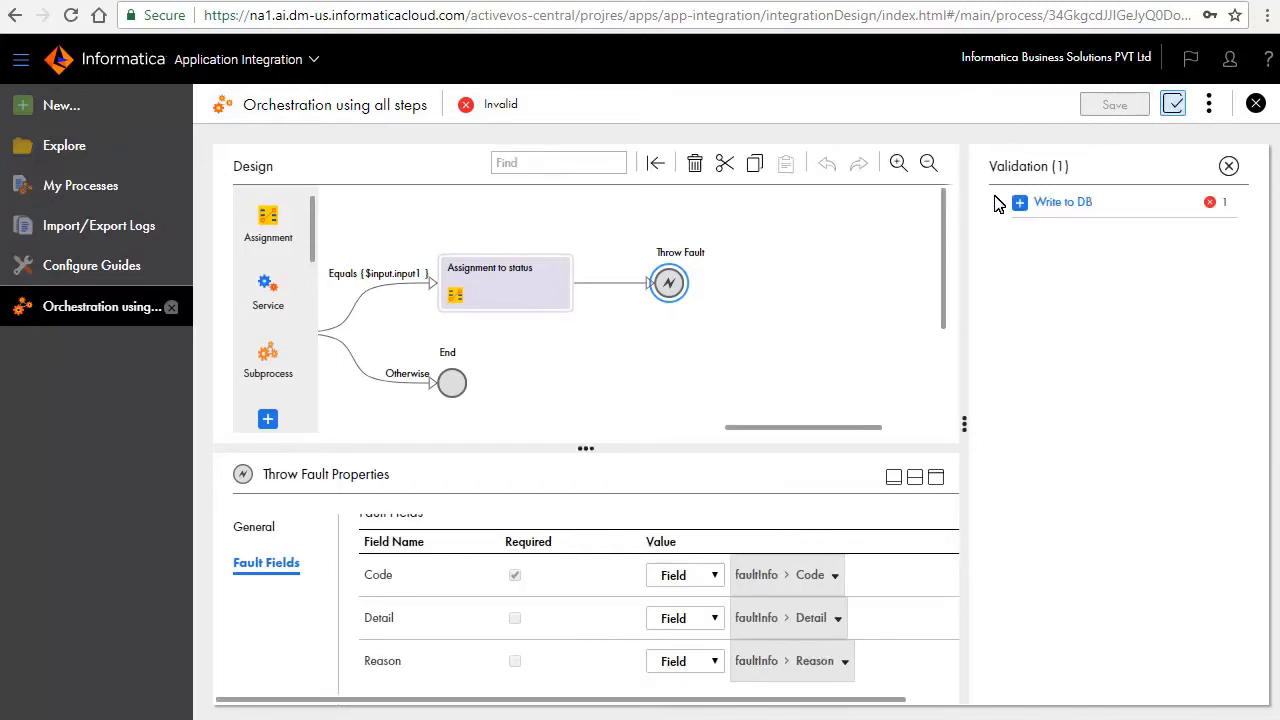
pyautogui.click(998, 203)
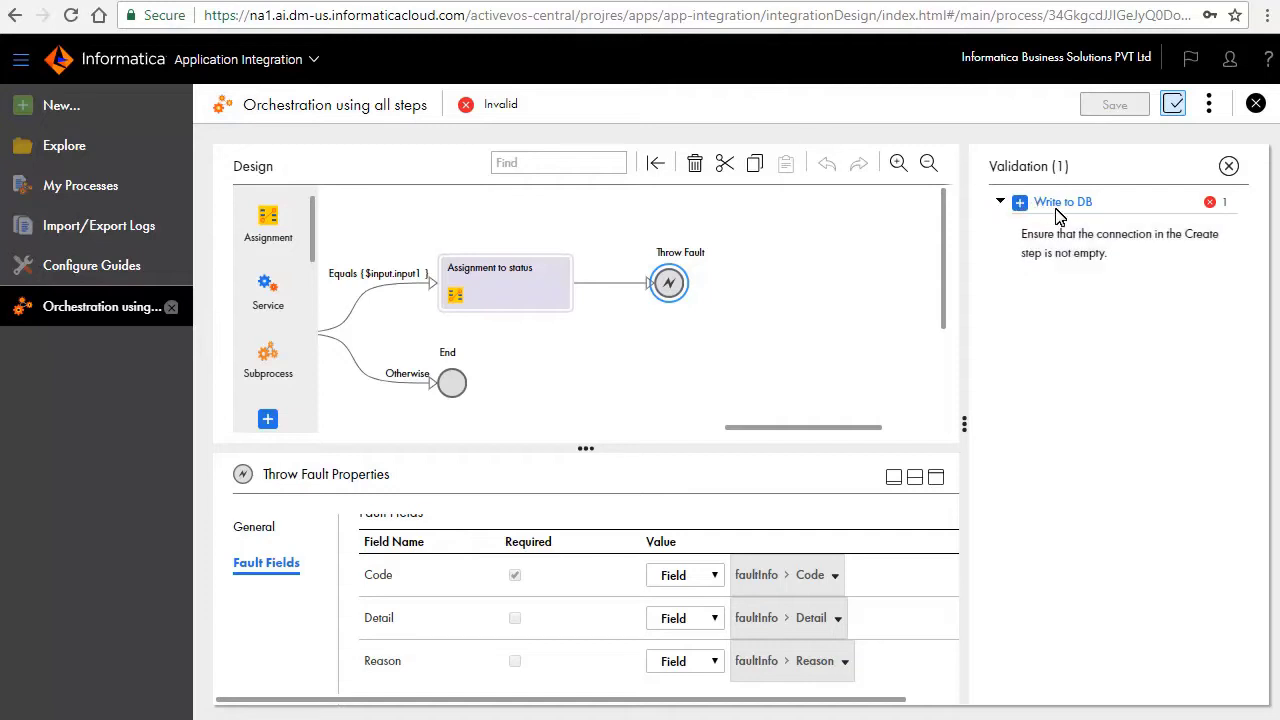
pyautogui.click(1078, 252)
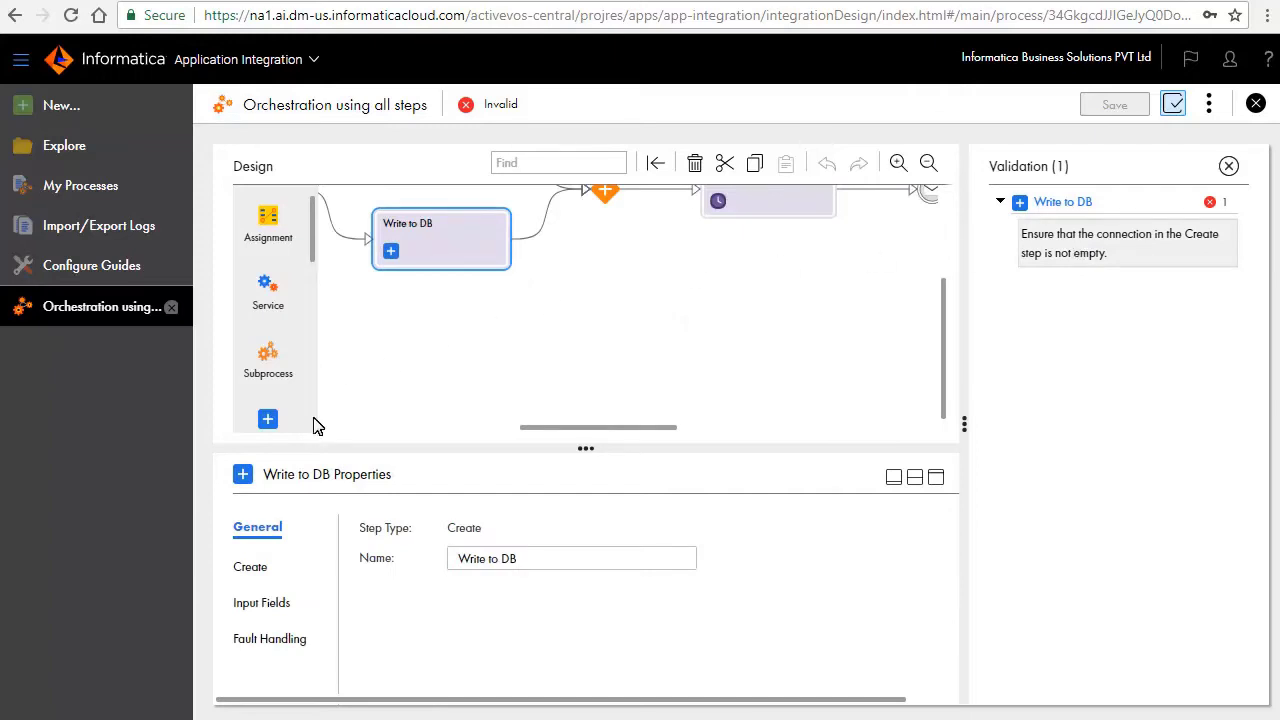
# Set the Write to DB step's connection to JDBC and its object to storesum
pyautogui.click(253, 566)
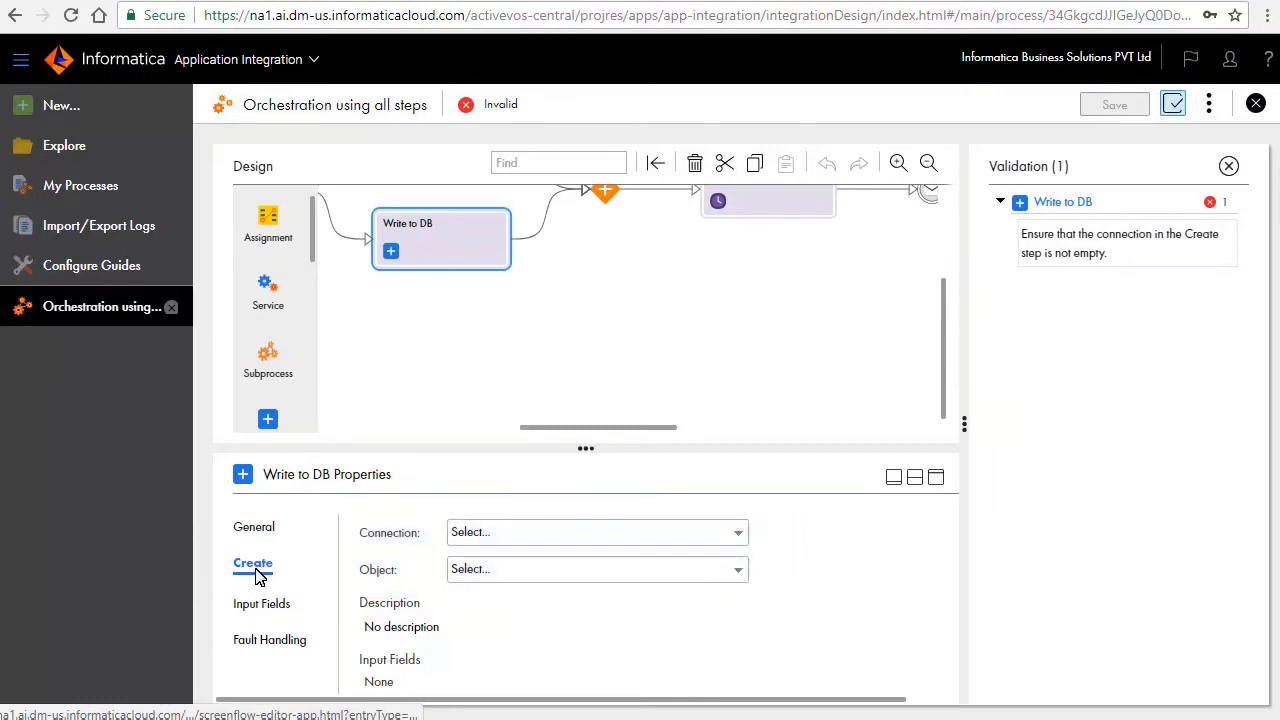
pyautogui.click(613, 535)
pyautogui.click(473, 337)
pyautogui.click(483, 578)
pyautogui.click(477, 368)
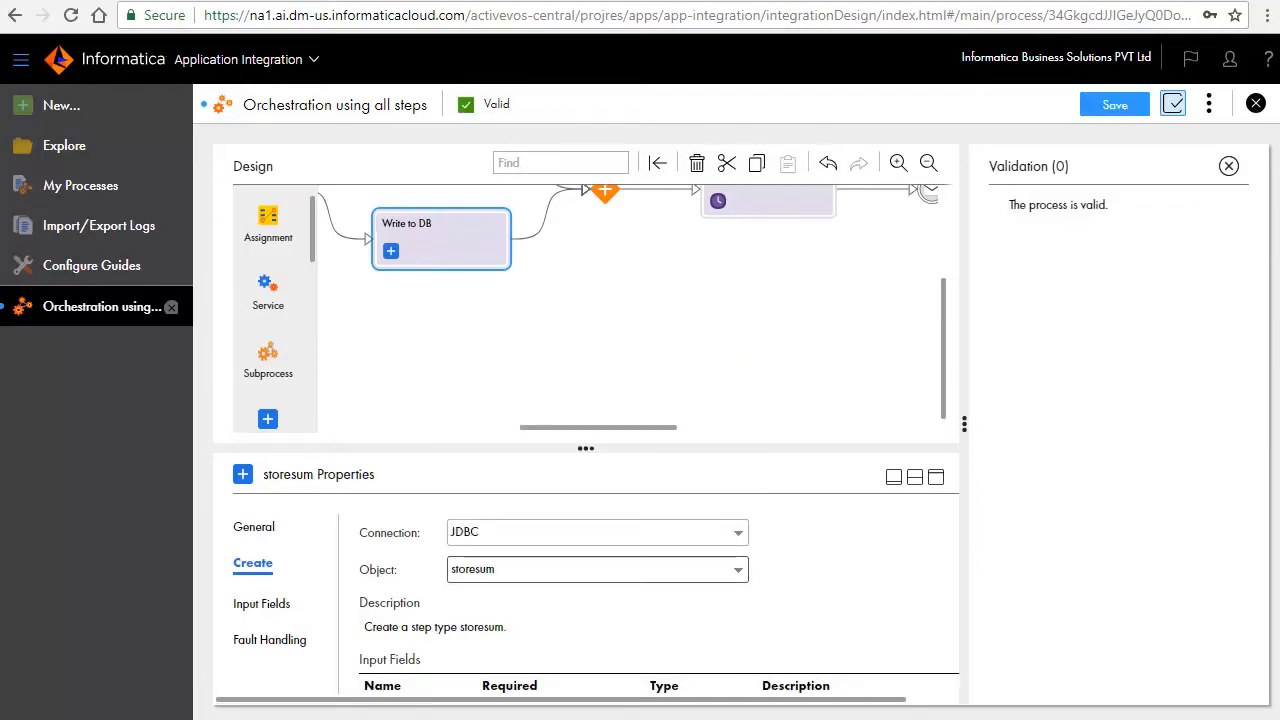
# Add the sum input field to the Write to DB step
pyautogui.click(262, 603)
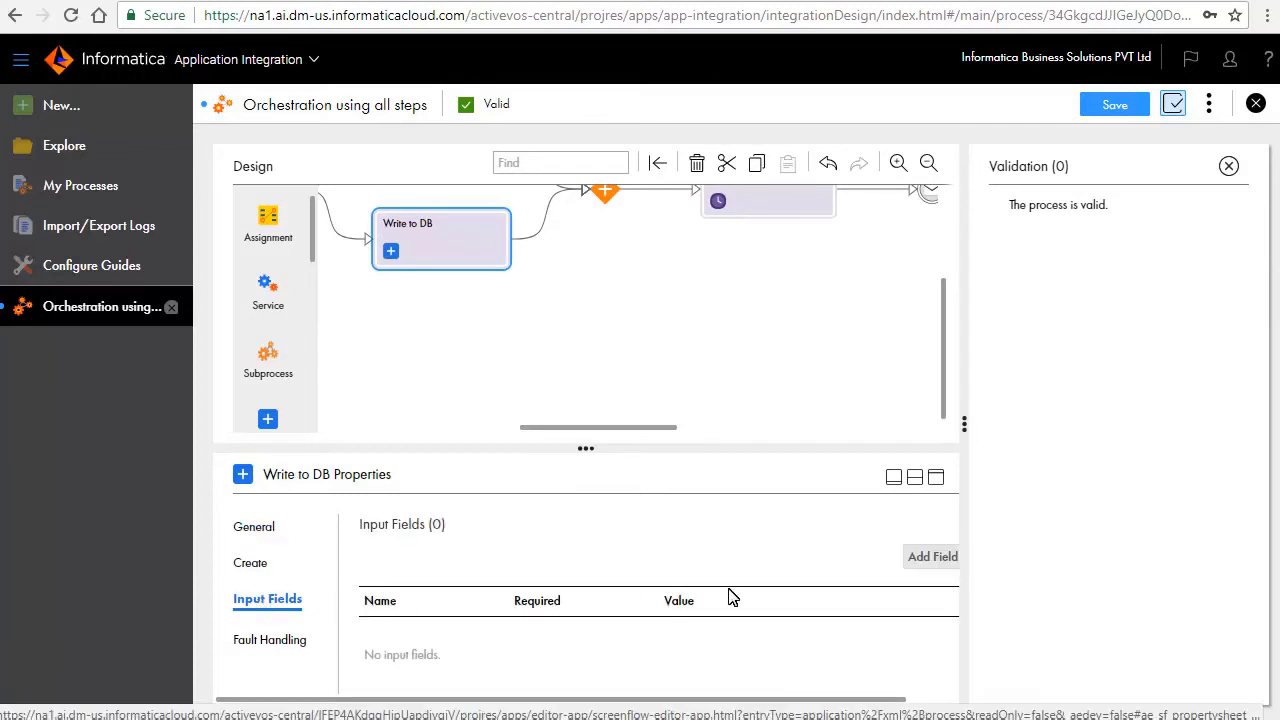
pyautogui.click(920, 557)
pyautogui.click(900, 357)
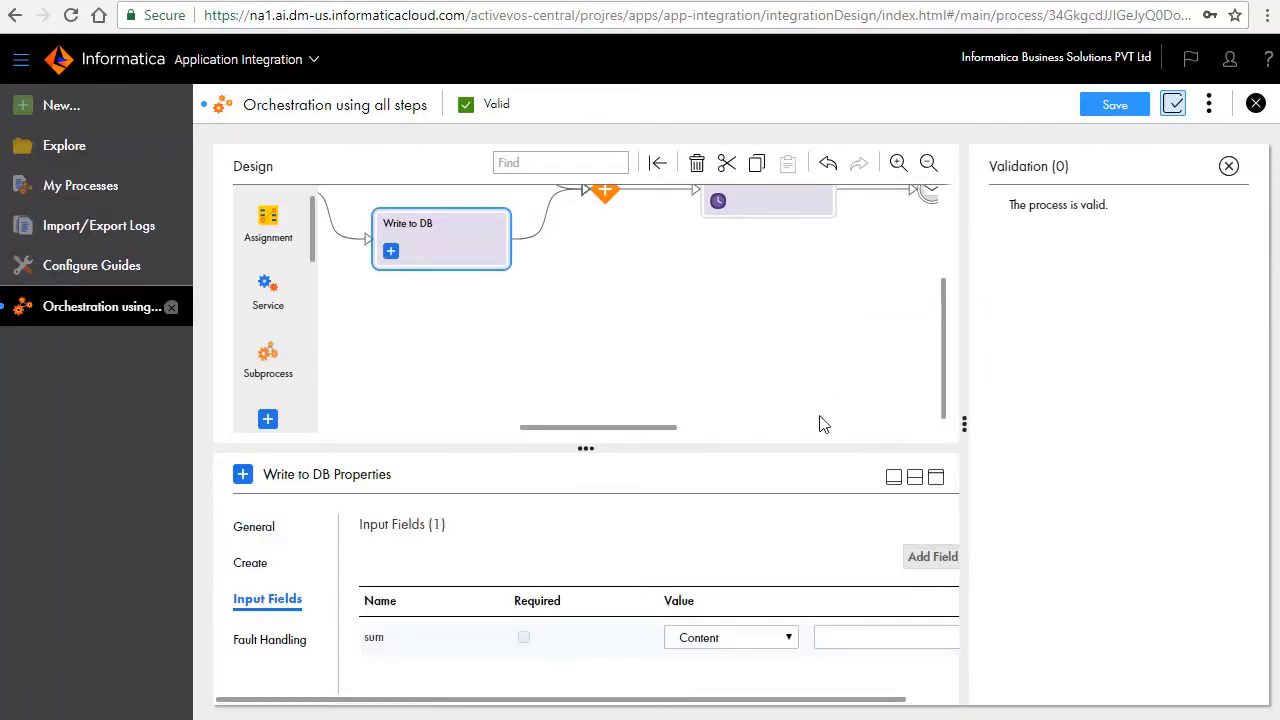
# Map the Write to DB step's sum input to the field AddResponse > AddResult and save the process
pyautogui.click(788, 640)
pyautogui.click(712, 676)
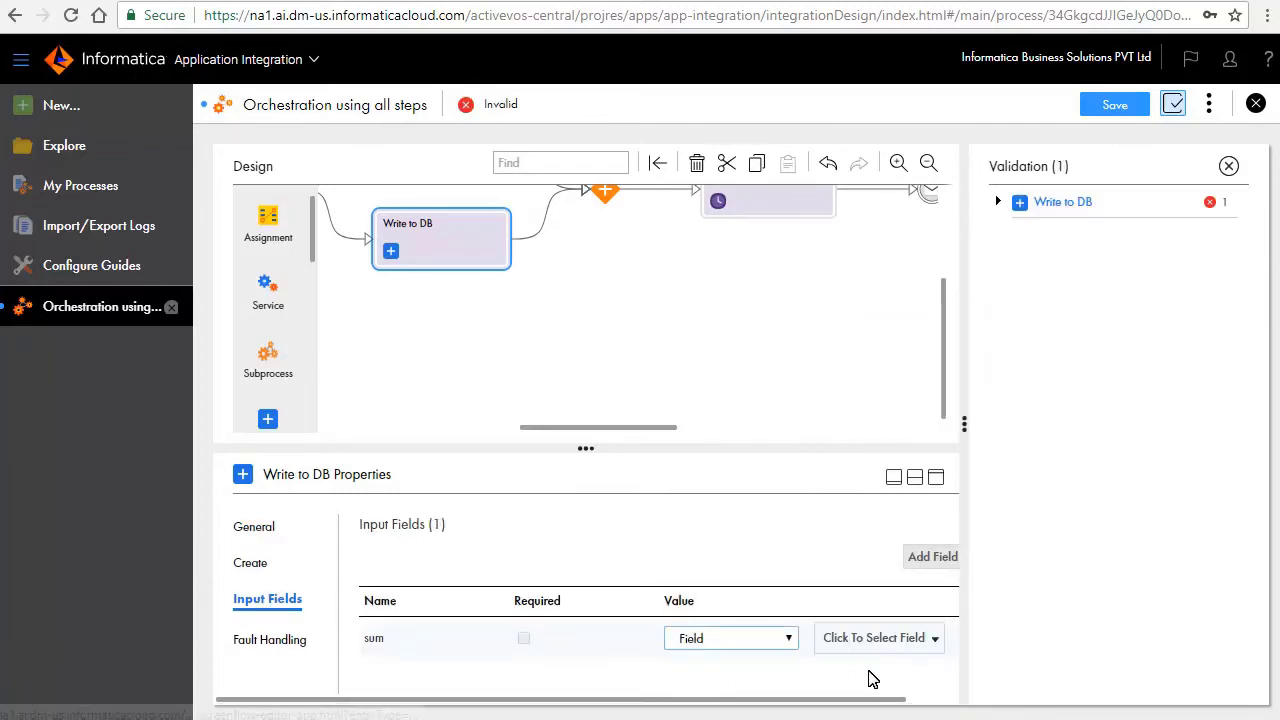
pyautogui.click(934, 645)
pyautogui.click(818, 448)
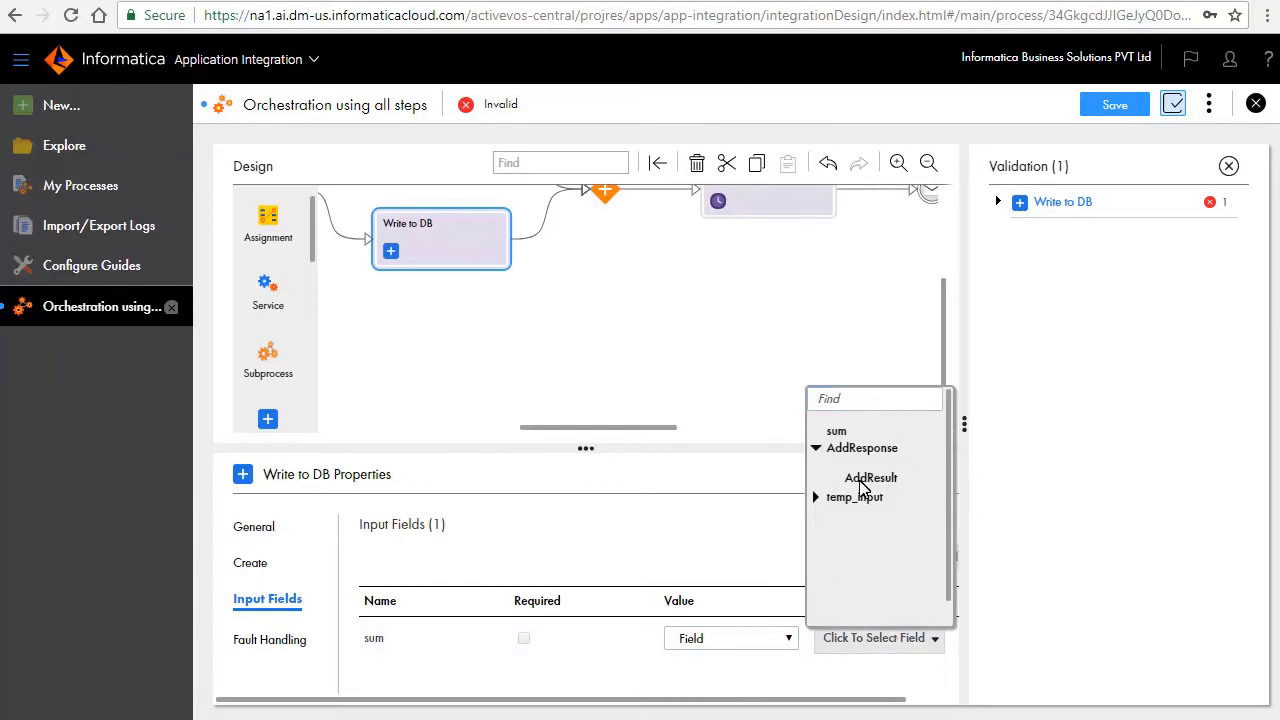
pyautogui.click(868, 478)
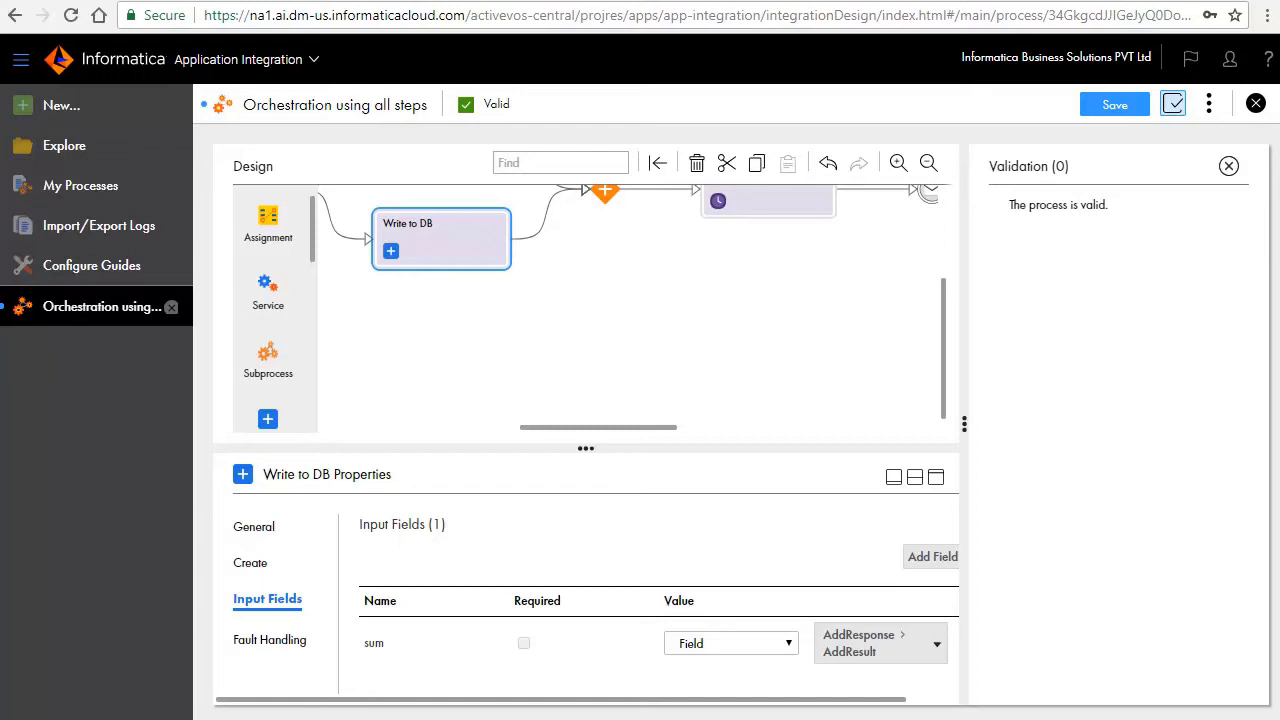
pyautogui.click(1113, 105)
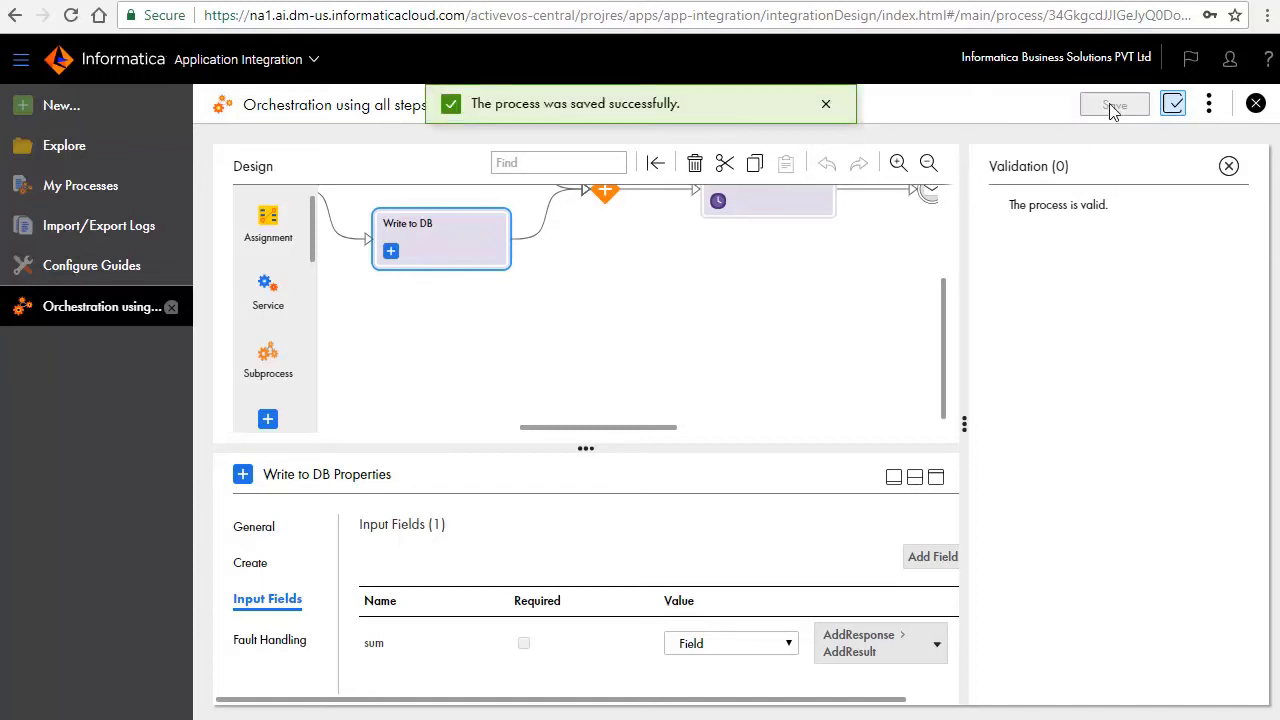
# Publish the Orchestration using all steps process
pyautogui.click(1209, 108)
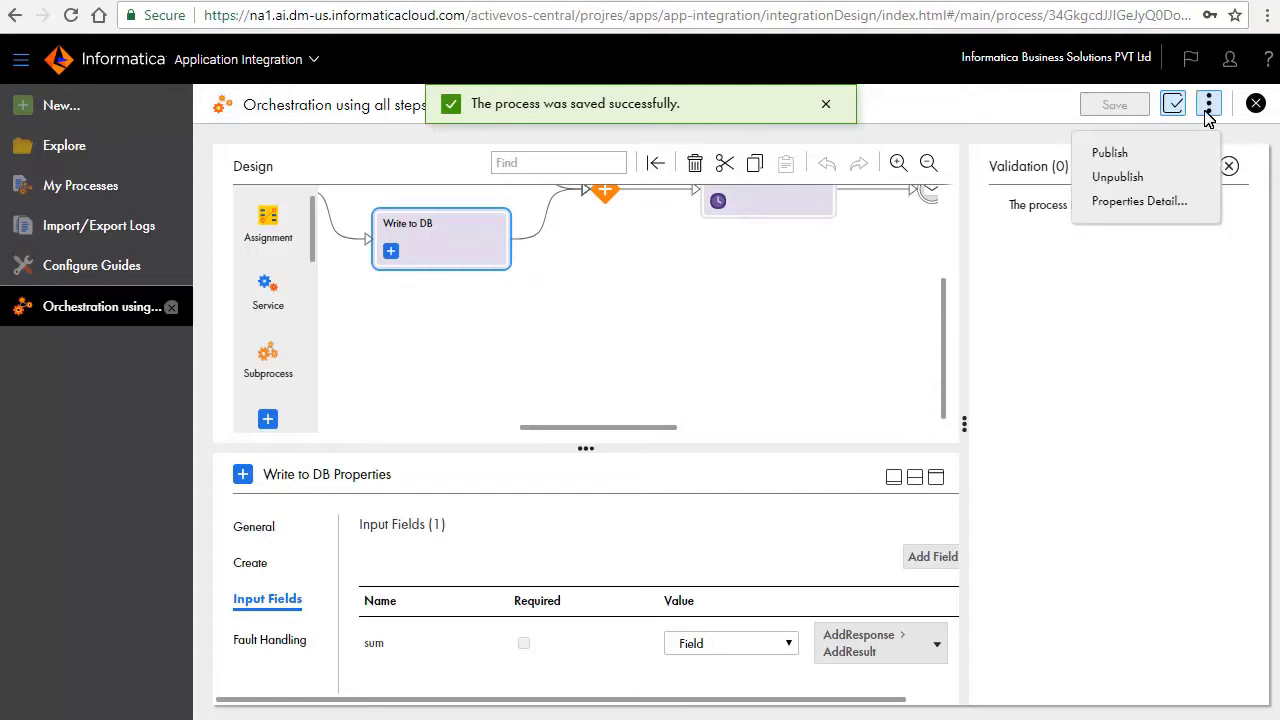
pyautogui.click(1112, 155)
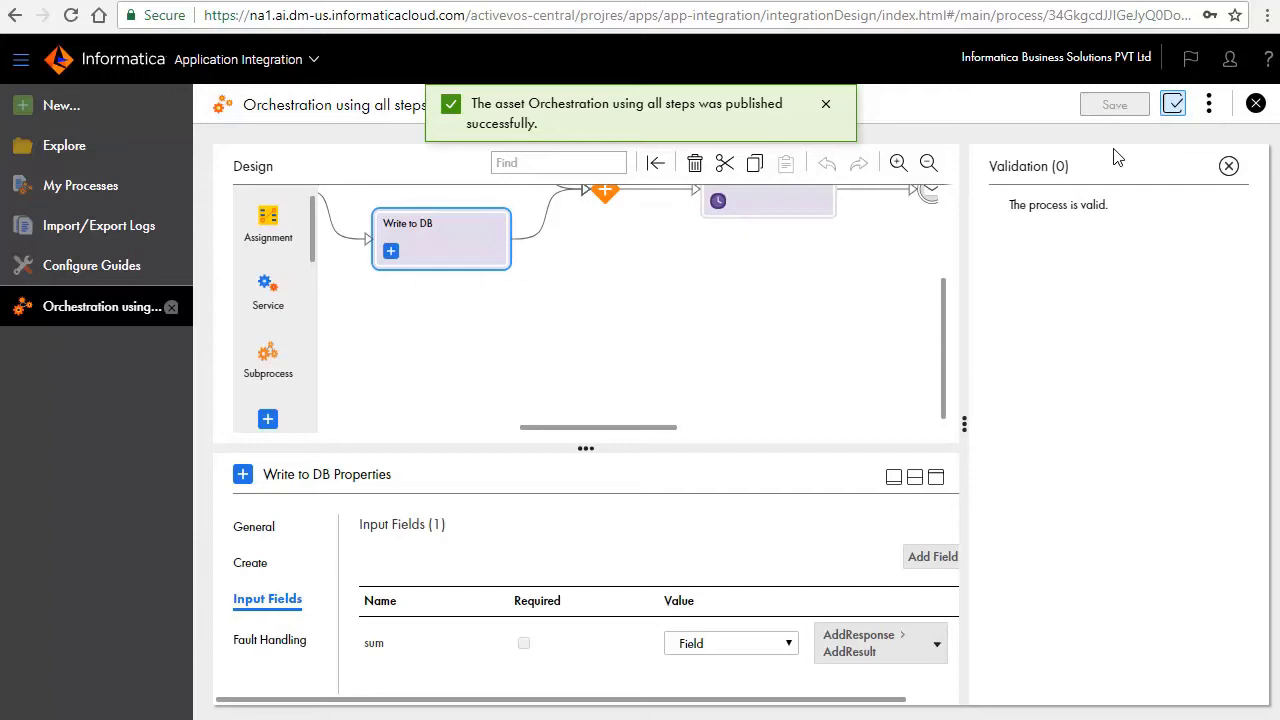
# Review the published process's properties detail, including publication status and service endpoints, and show the available help resources
pyautogui.click(1209, 104)
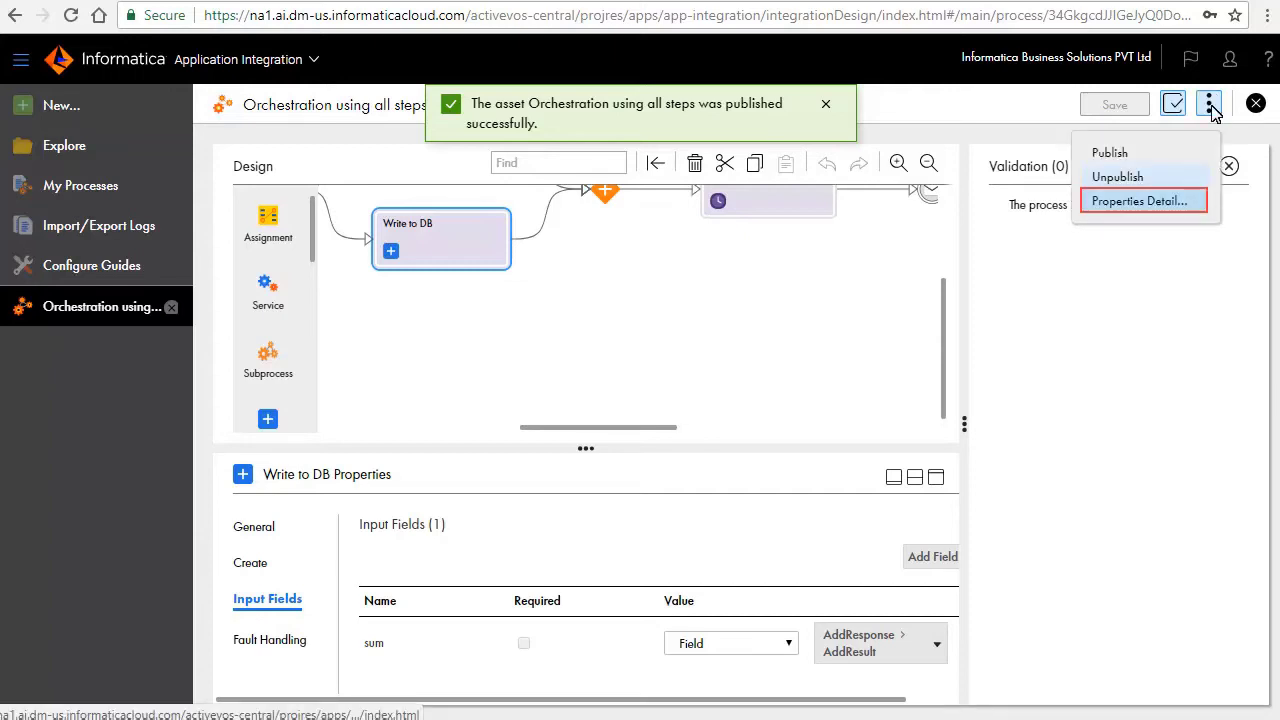
pyautogui.click(1166, 201)
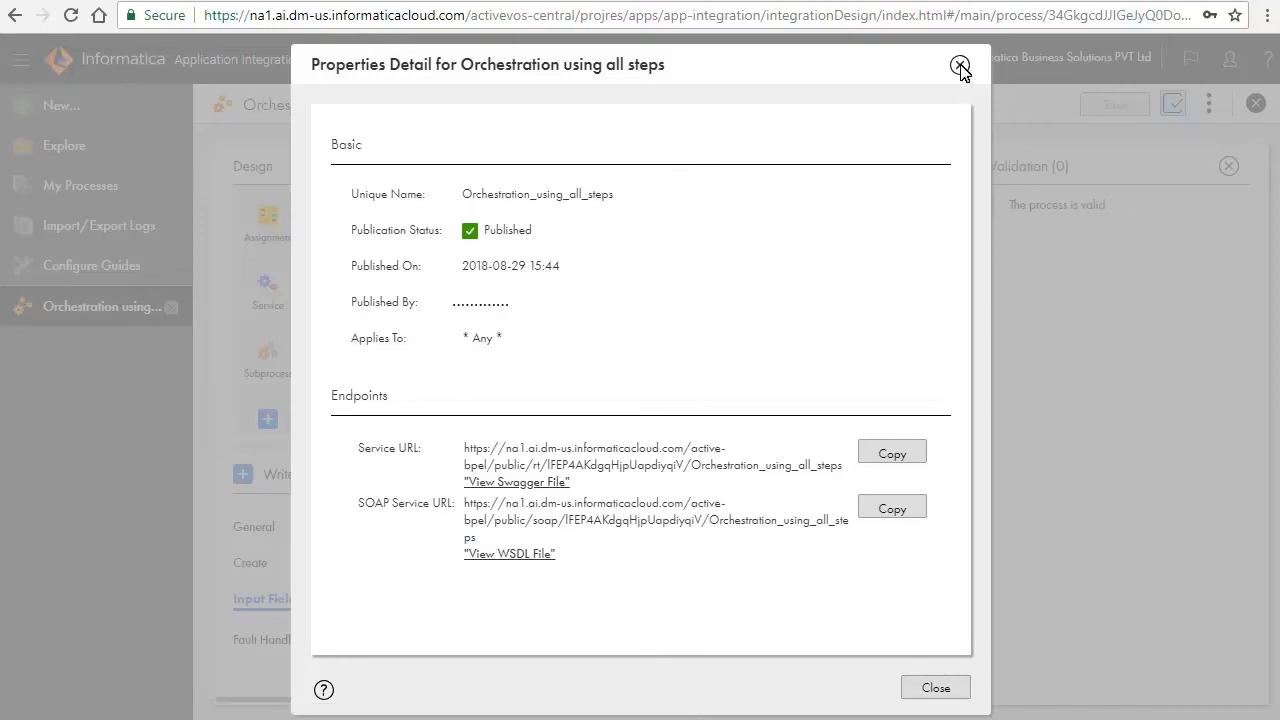
pyautogui.click(959, 65)
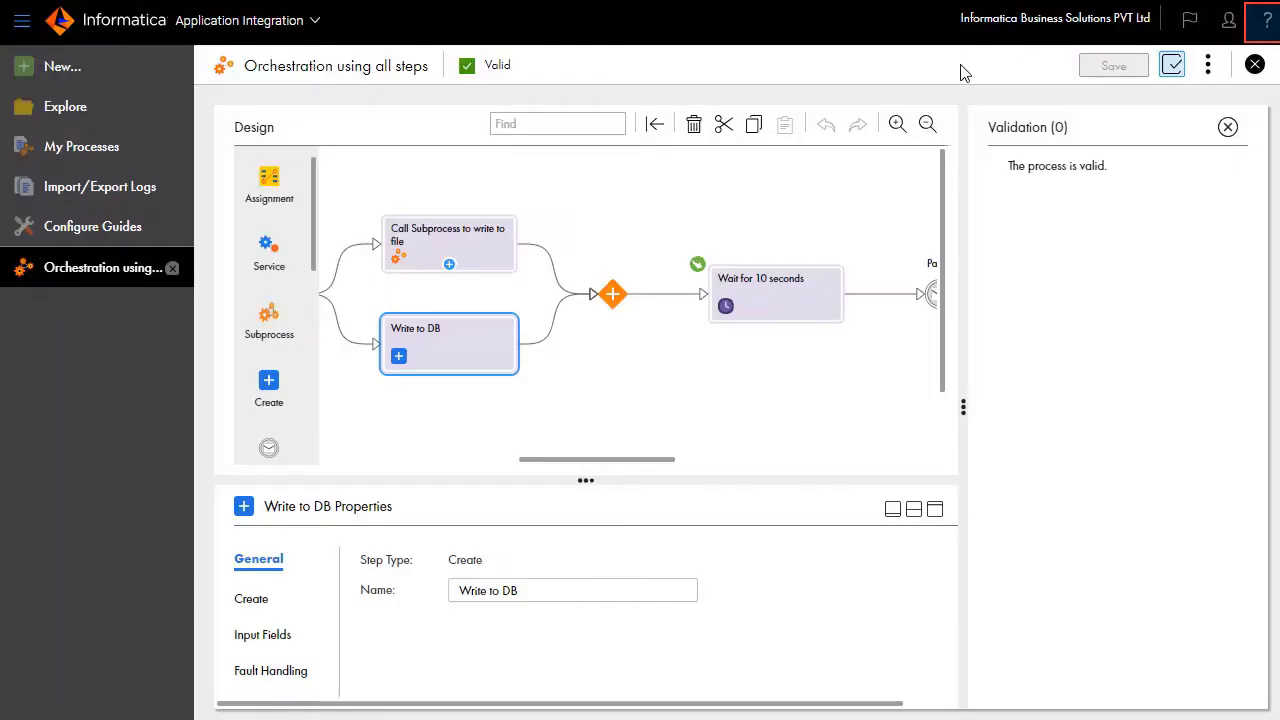
pyautogui.click(1266, 20)
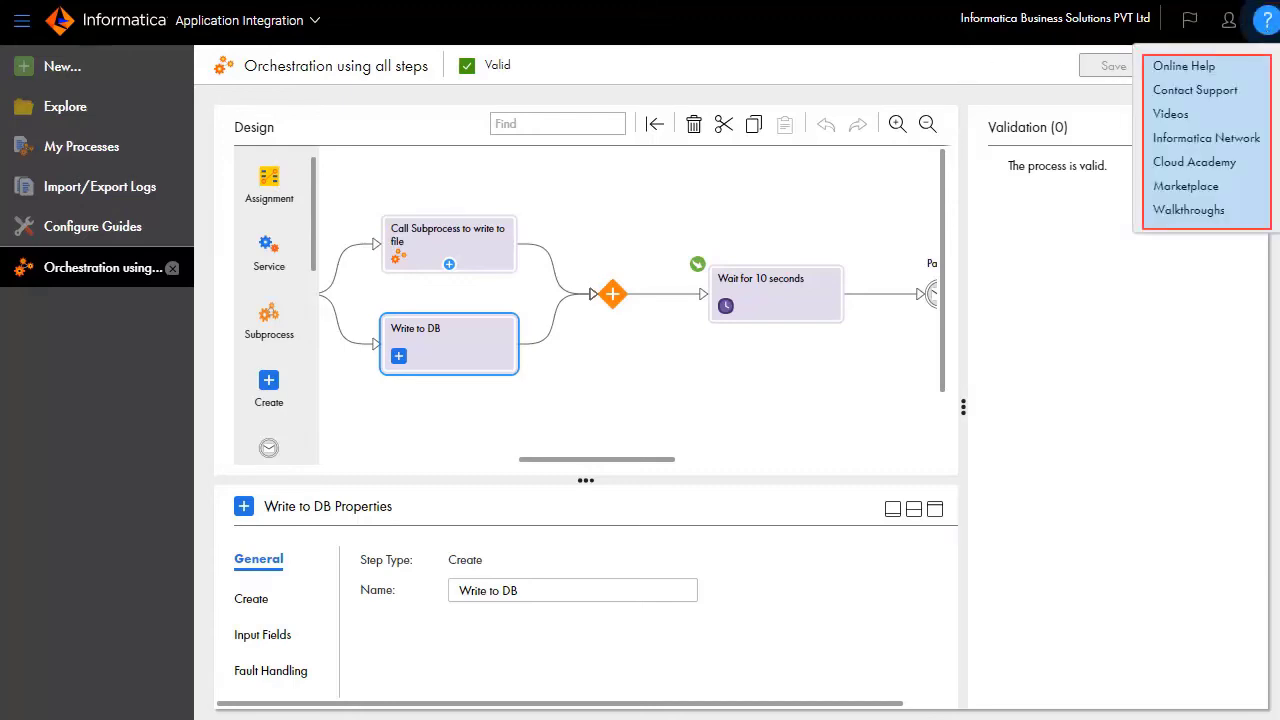